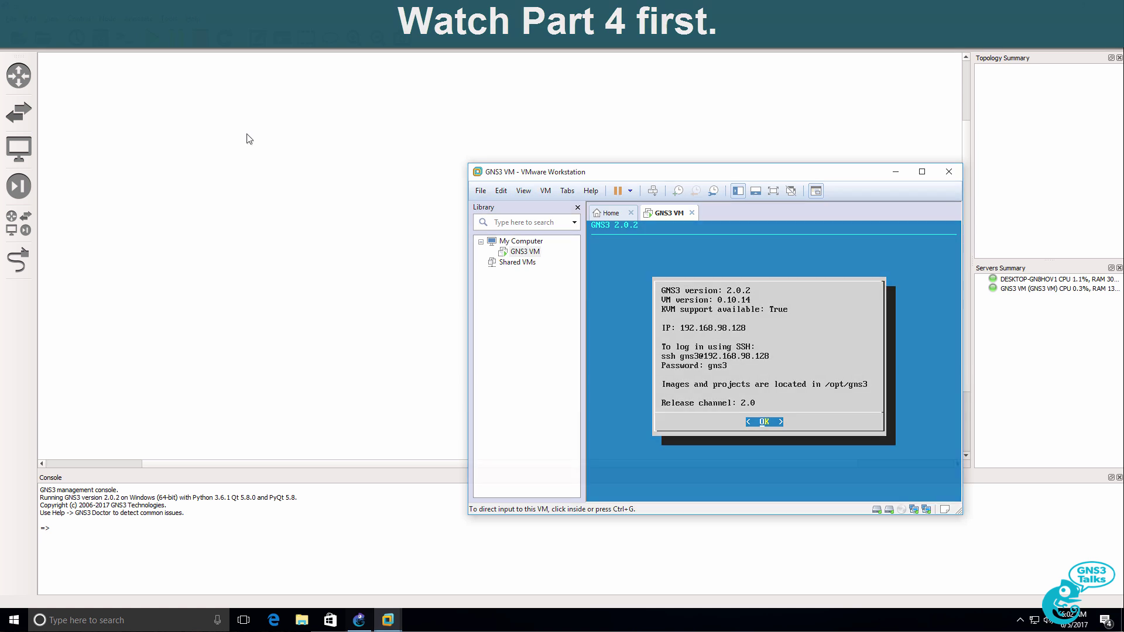
From Preferences > IOS routers, begin a GNS3 VM router template using the existing c3725 image.
left_click(248, 138)
left_click(31, 19)
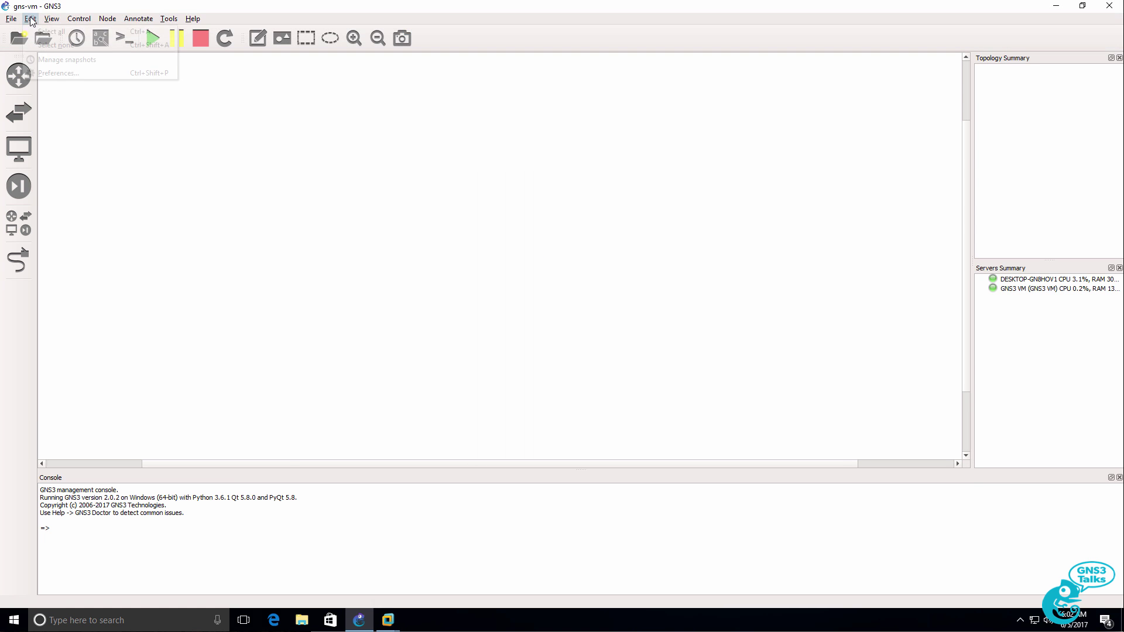
left_click(48, 71)
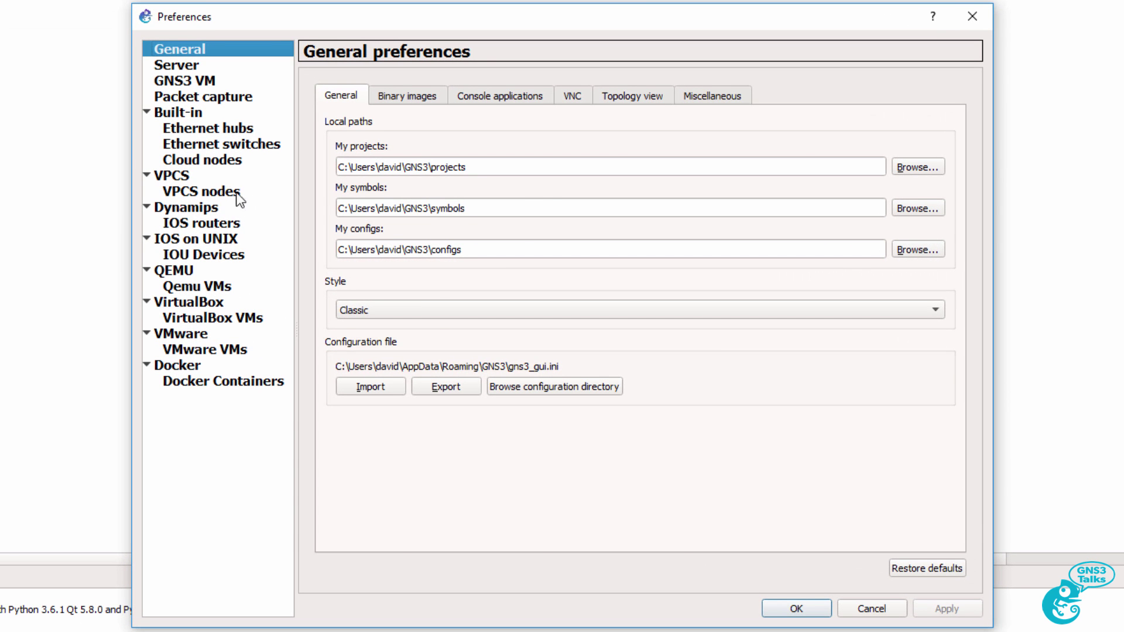
left_click(207, 223)
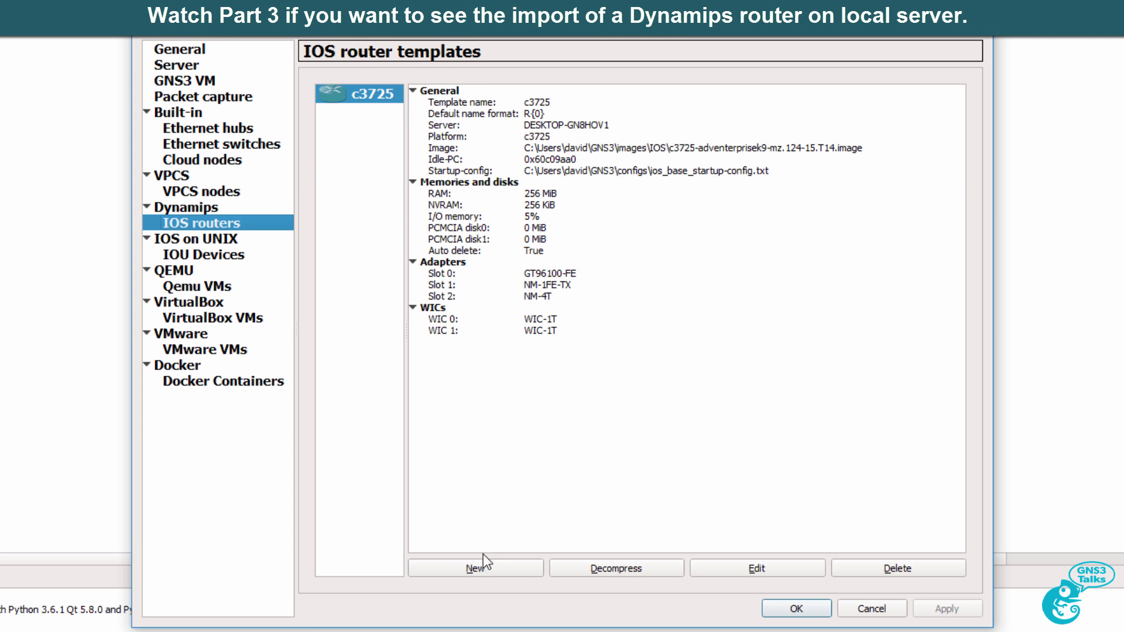
left_click(489, 571)
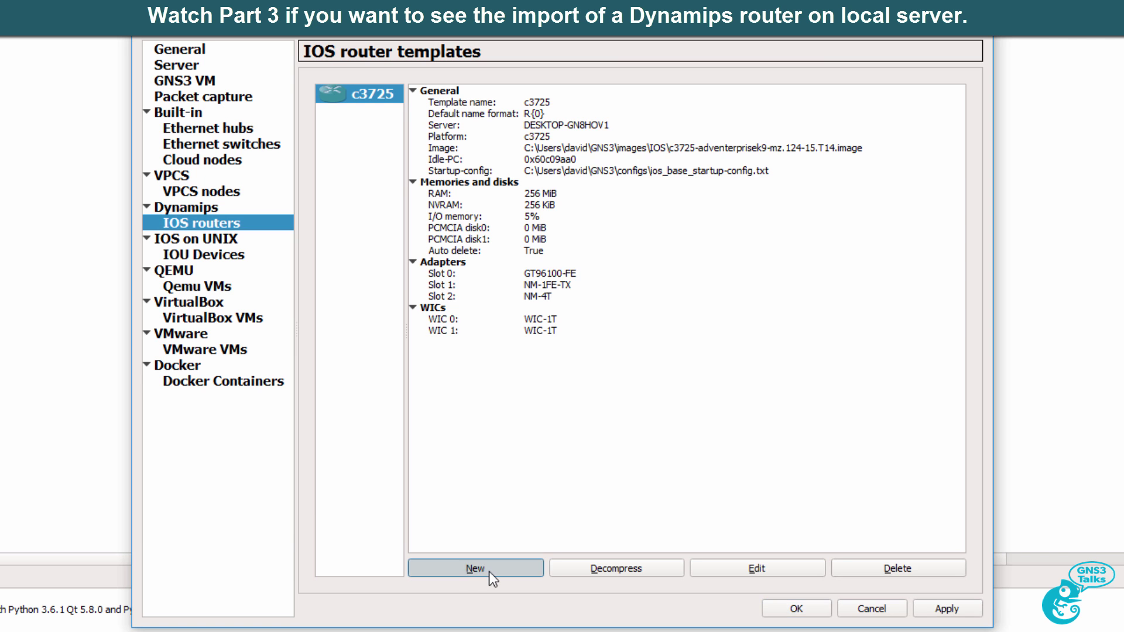
left_click(424, 270)
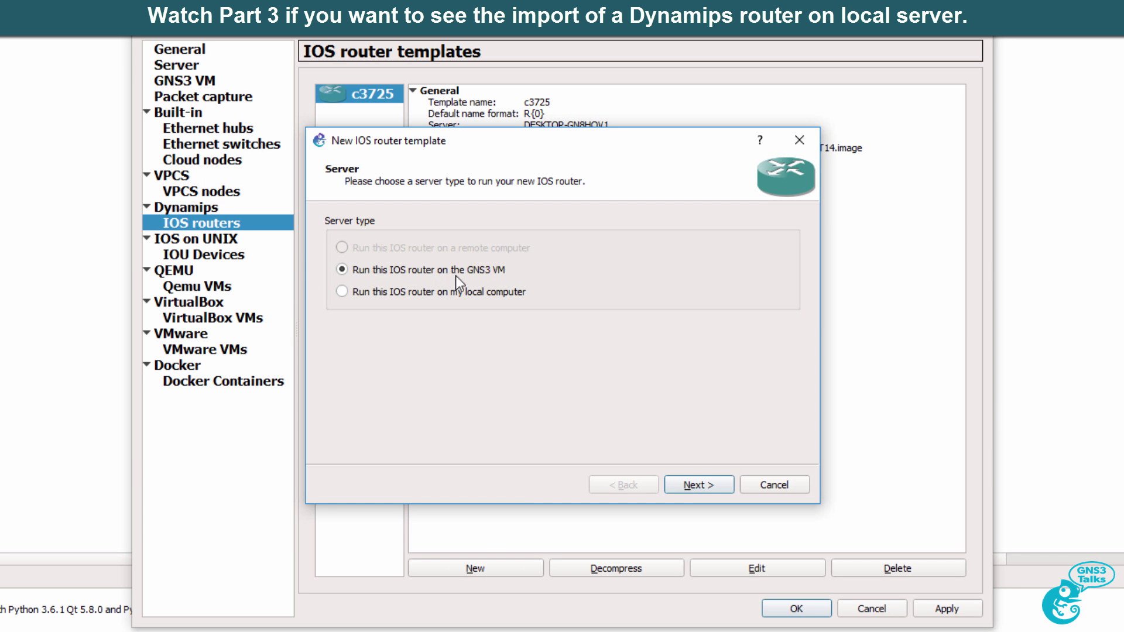
left_click(684, 483)
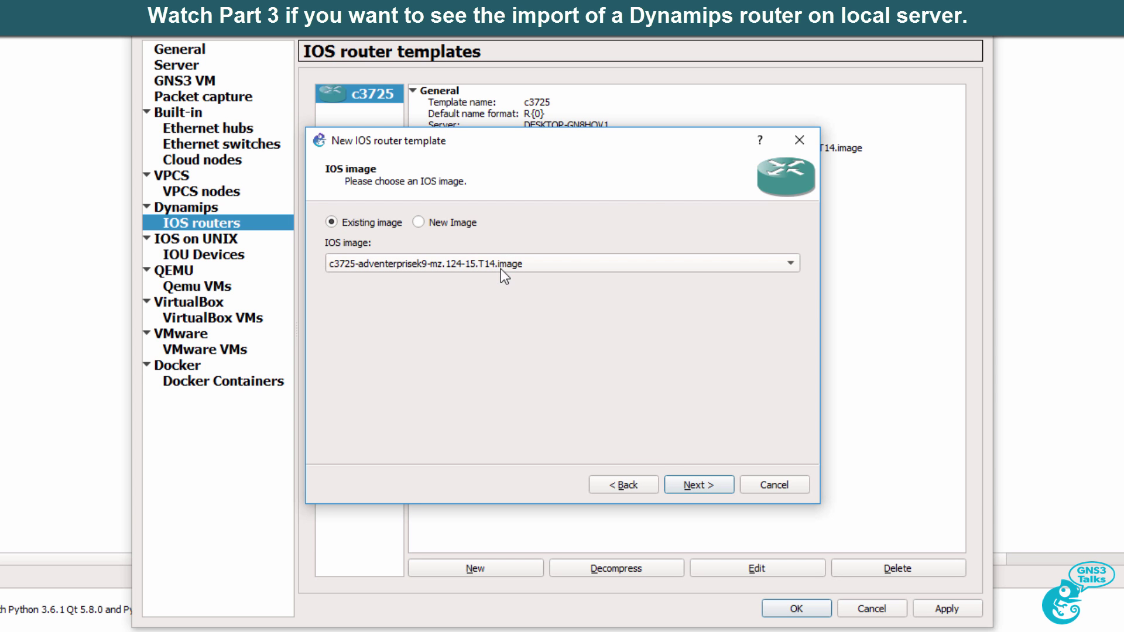
left_click(700, 487)
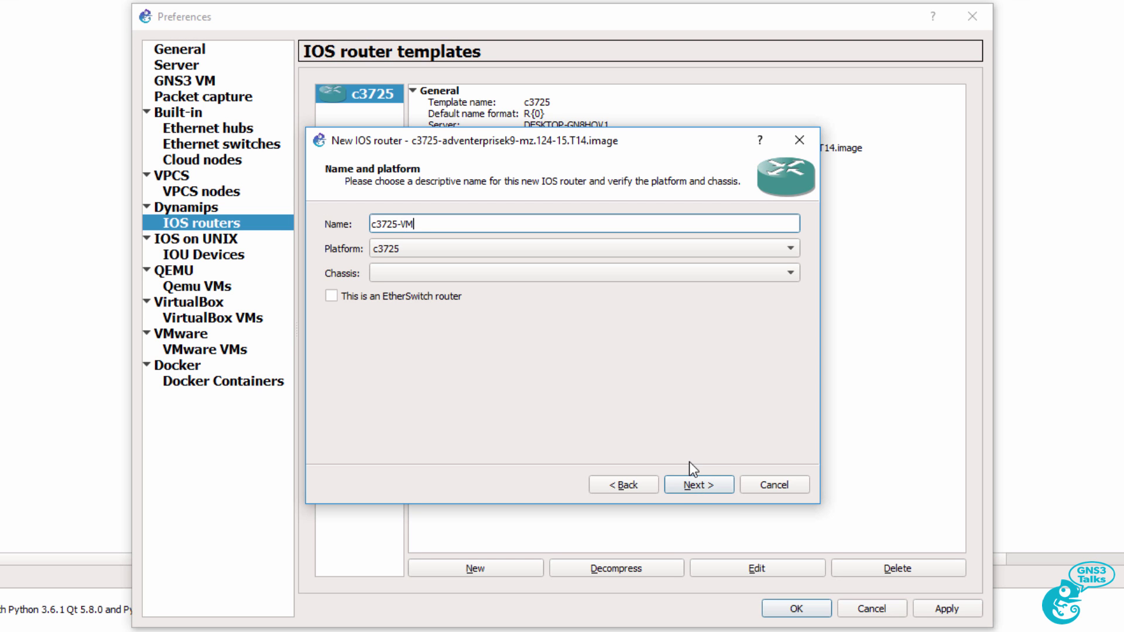
Keep the name c3725-VM and 256 MiB RAM, with NM-1FE-TX in slot 1 and NM-4T in slot 2.
left_click(724, 489)
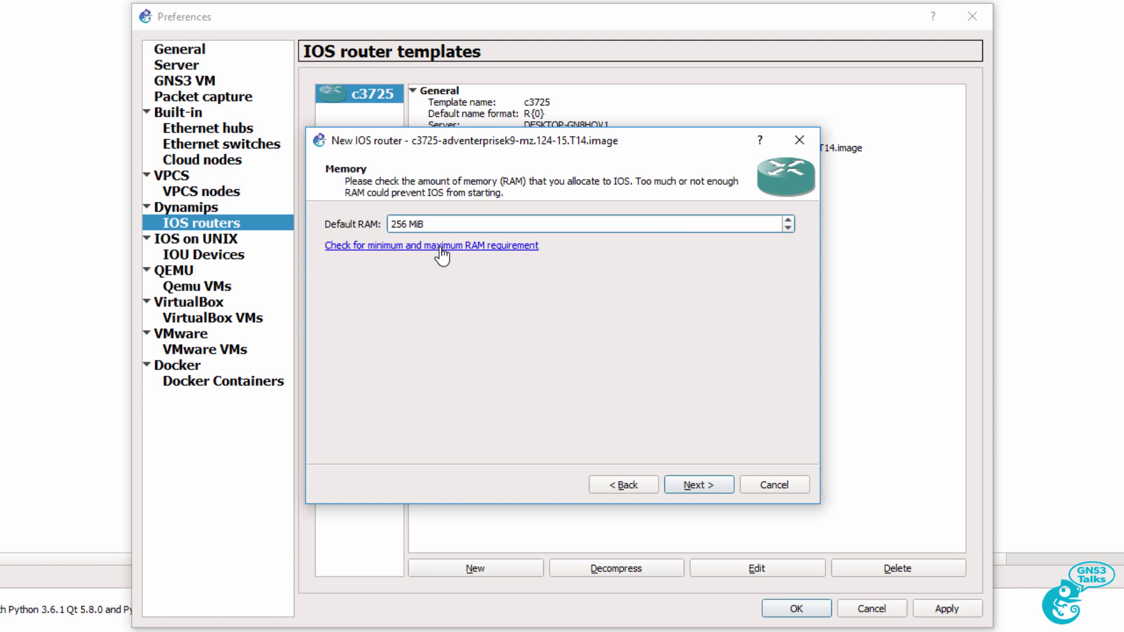
left_click(704, 484)
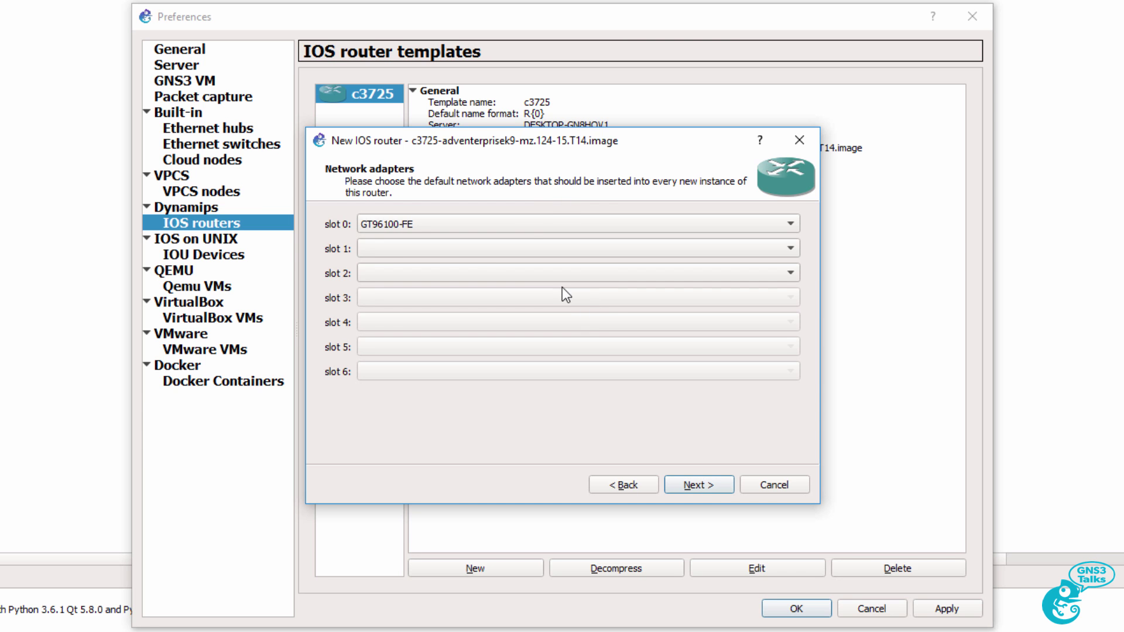
left_click(531, 248)
left_click(529, 263)
left_click(515, 271)
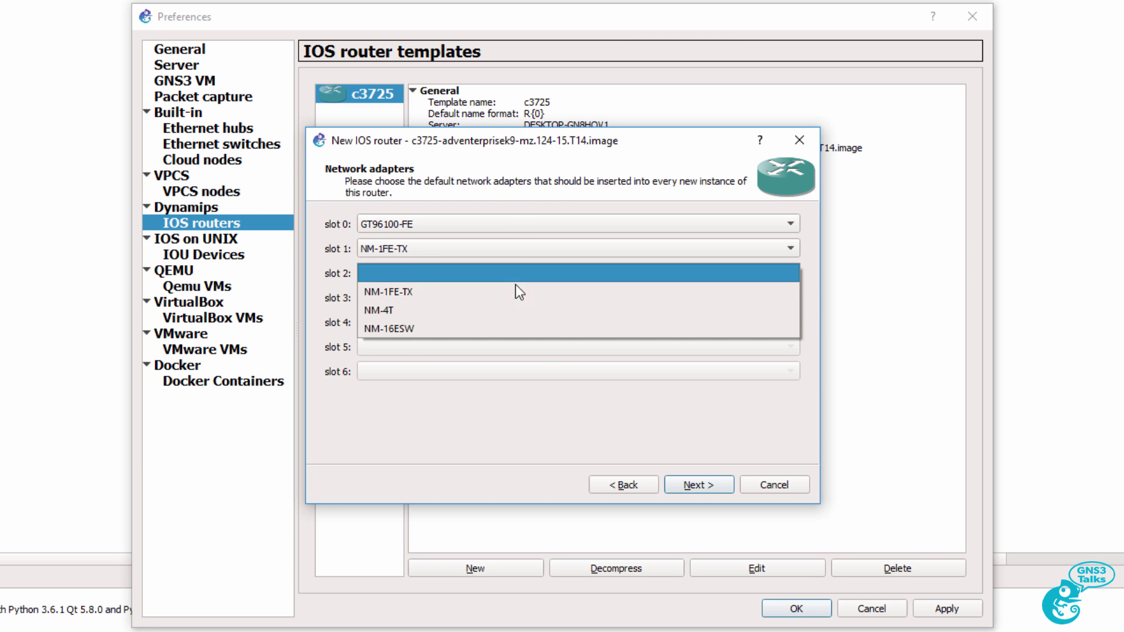
left_click(514, 309)
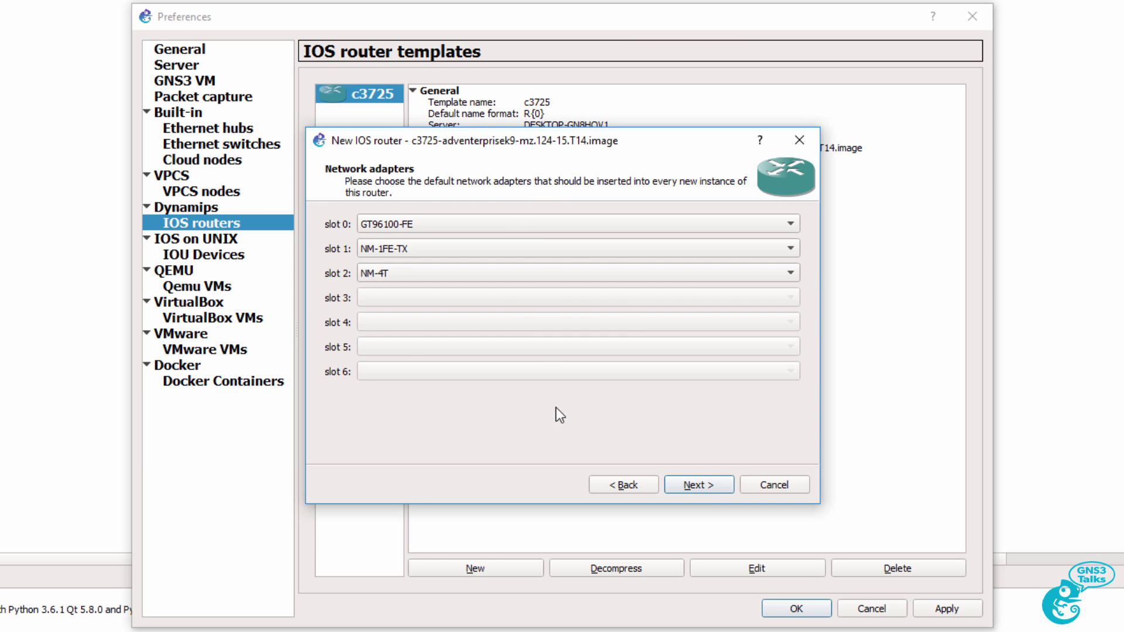
Fit WIC-1T modules in wic 0 and wic 1 and finish the template.
left_click(690, 486)
left_click(446, 223)
left_click(443, 242)
left_click(443, 241)
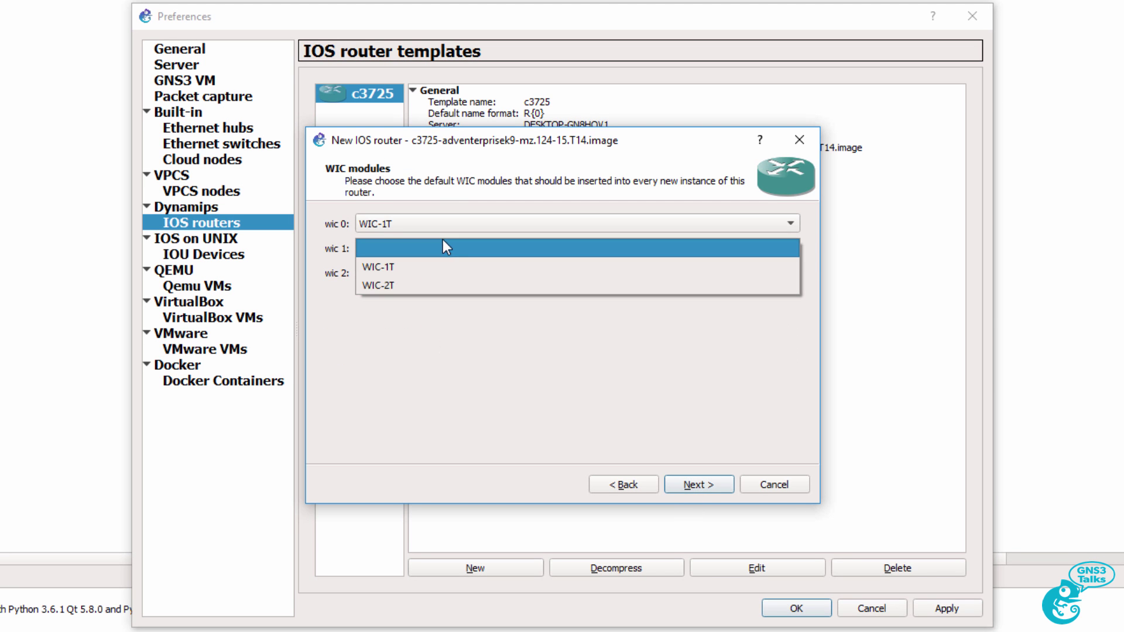
left_click(443, 264)
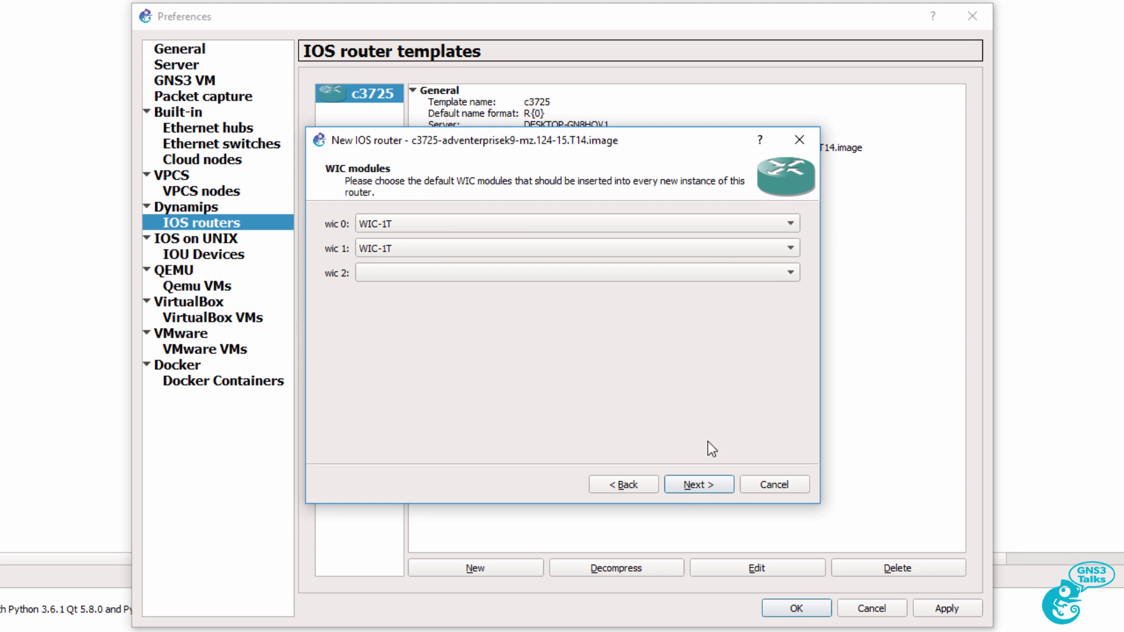
left_click(725, 486)
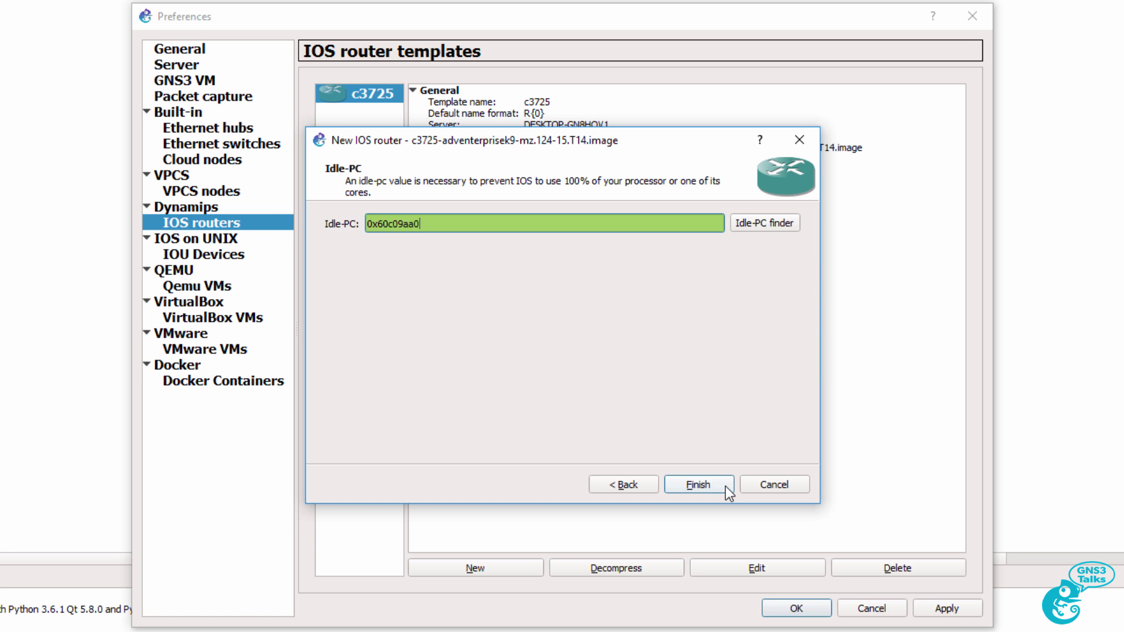
left_click(725, 486)
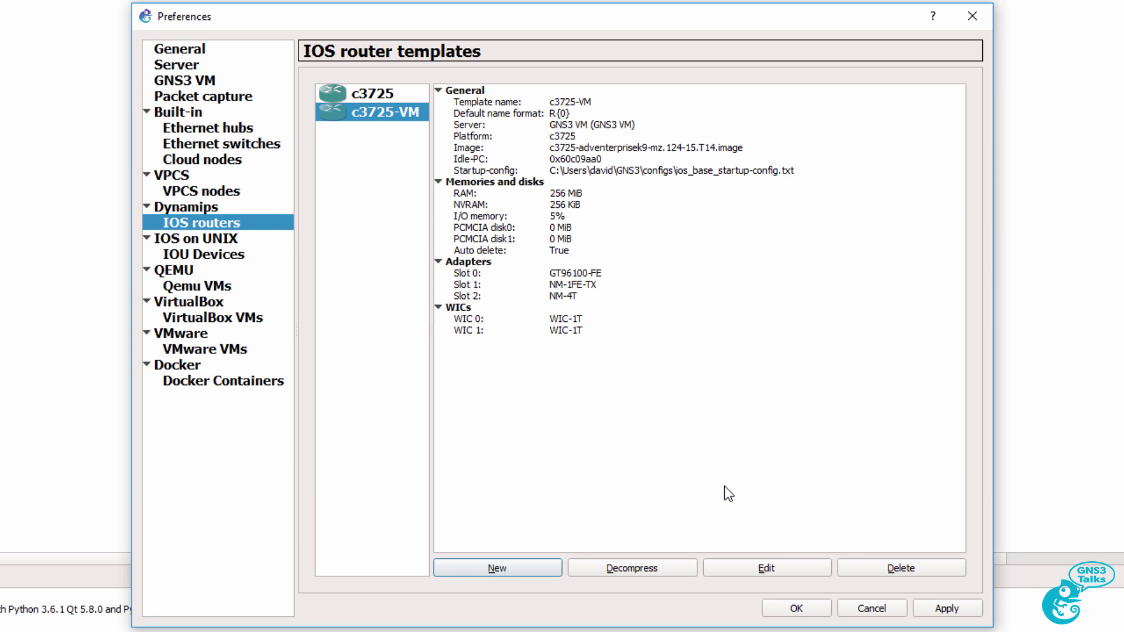
Close the preferences and place two c3725-VM routers, R1 and R2, side by side on the canvas.
left_click(806, 608)
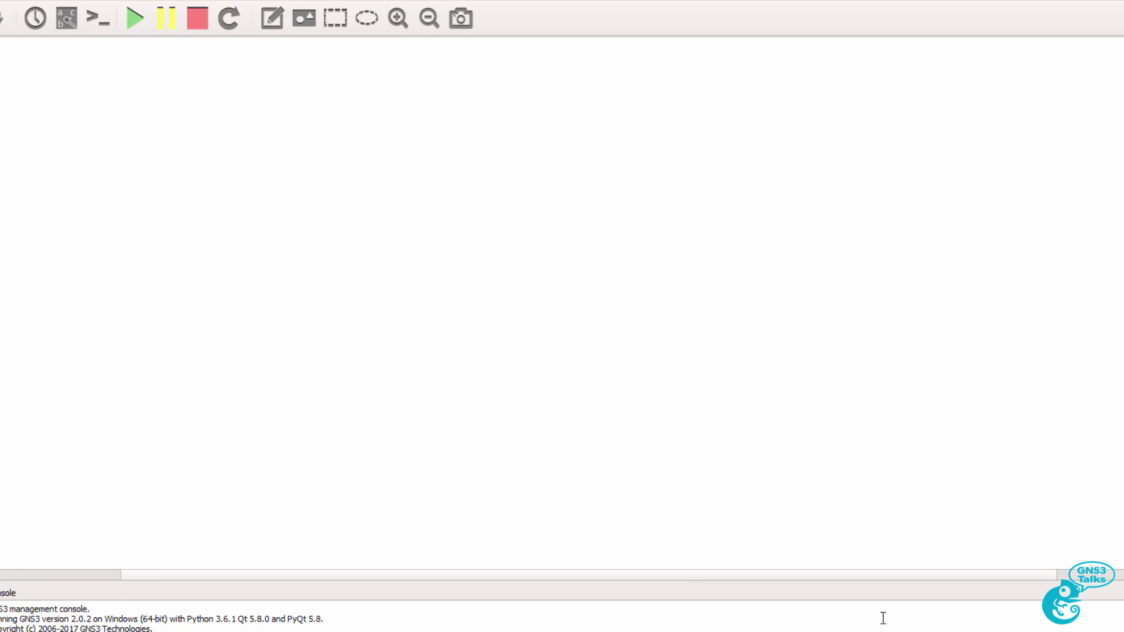
left_click(28, 97)
left_click(100, 115)
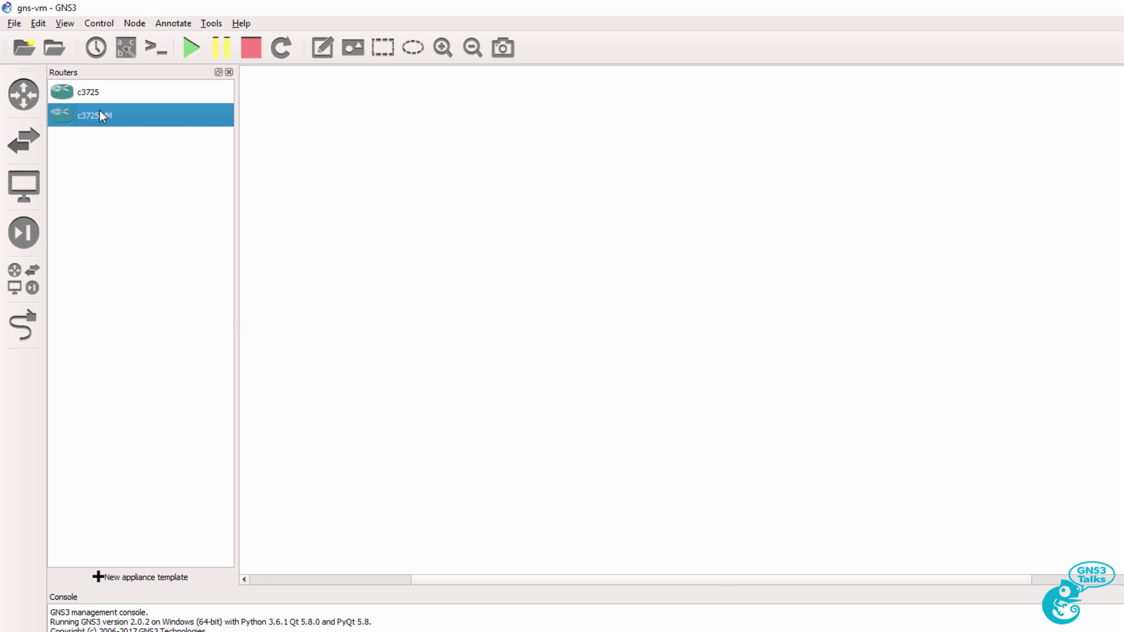
left_click_drag(503, 143, 474, 139)
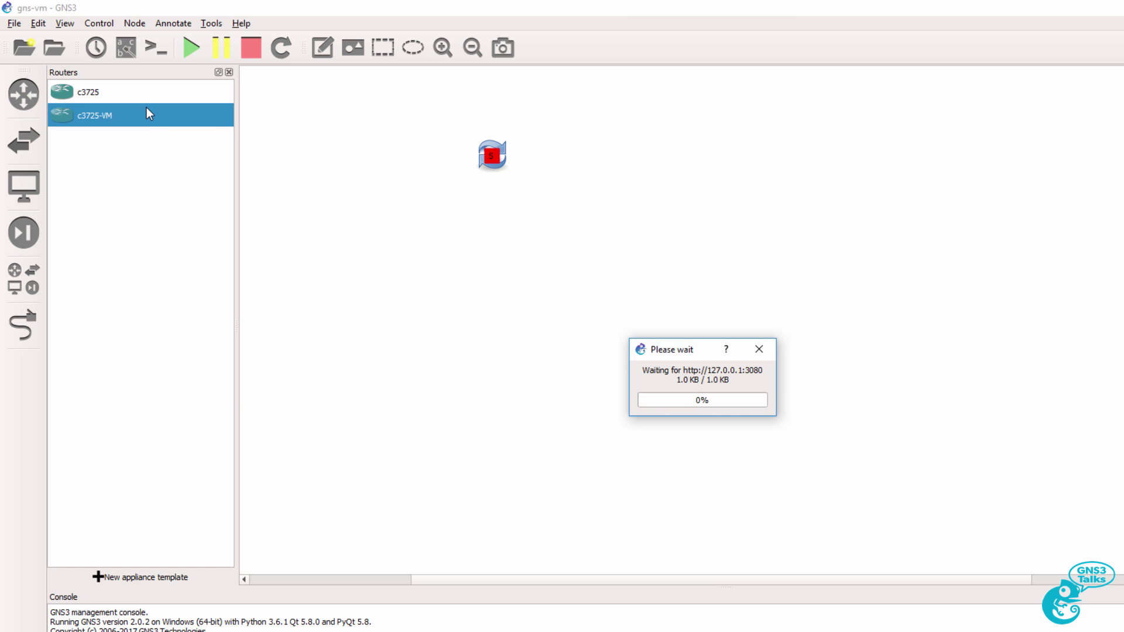
left_click_drag(146, 113, 700, 147)
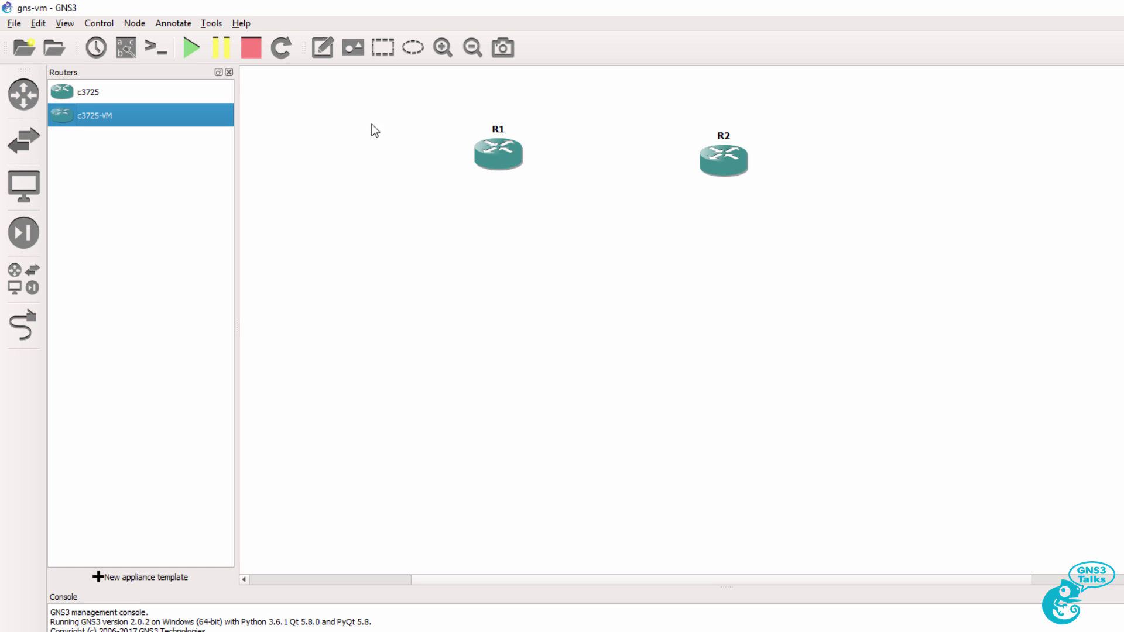
left_click(227, 72)
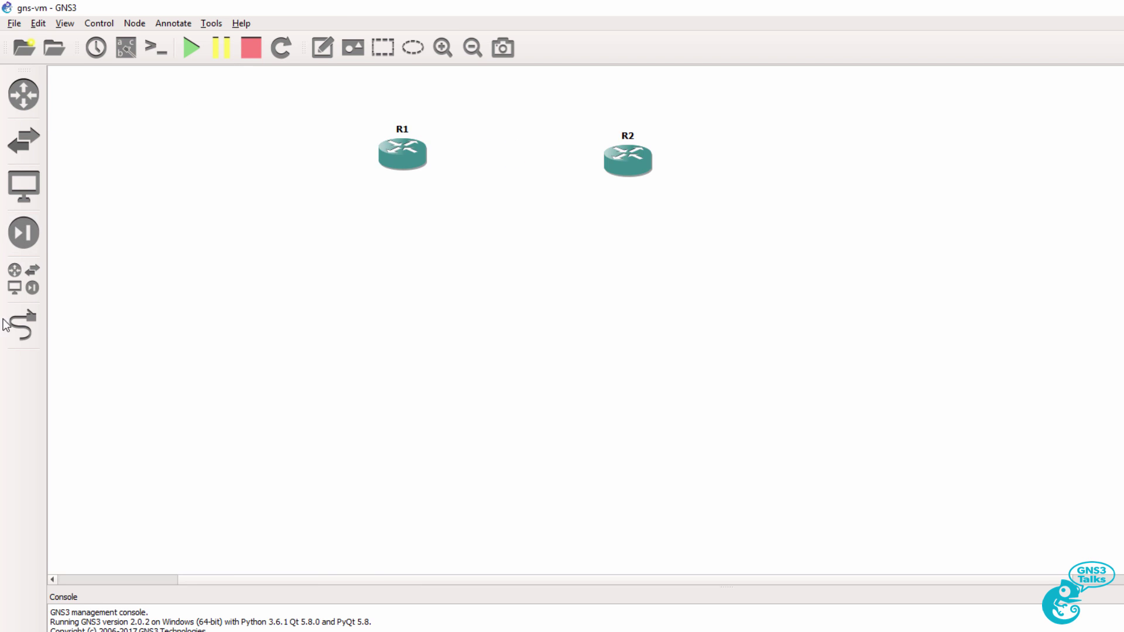
left_click(443, 48)
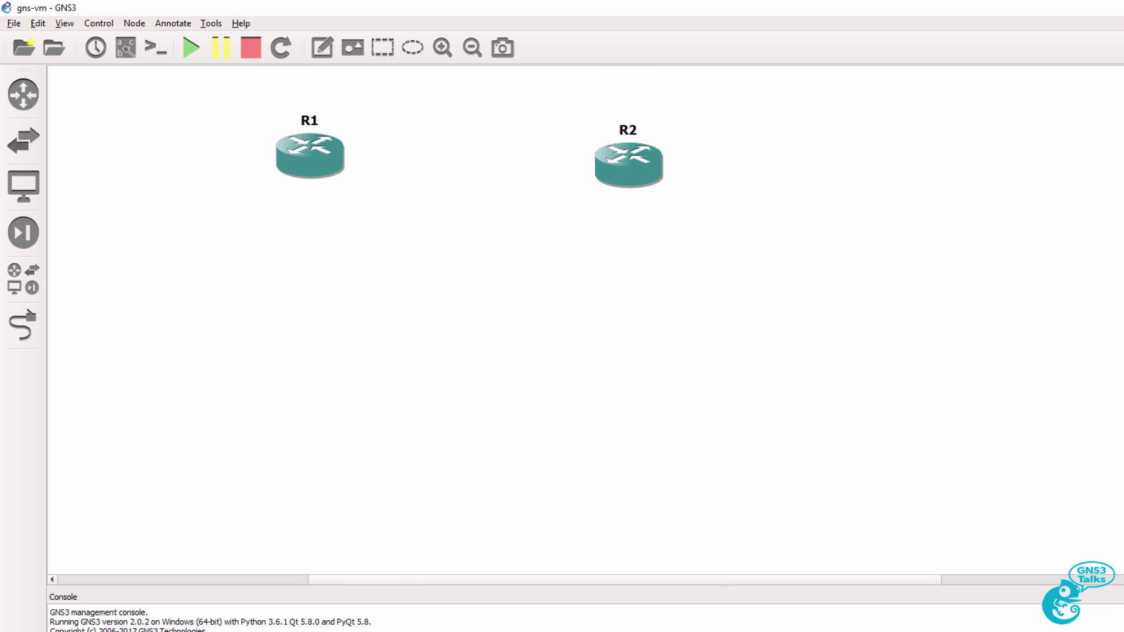
left_click(443, 48)
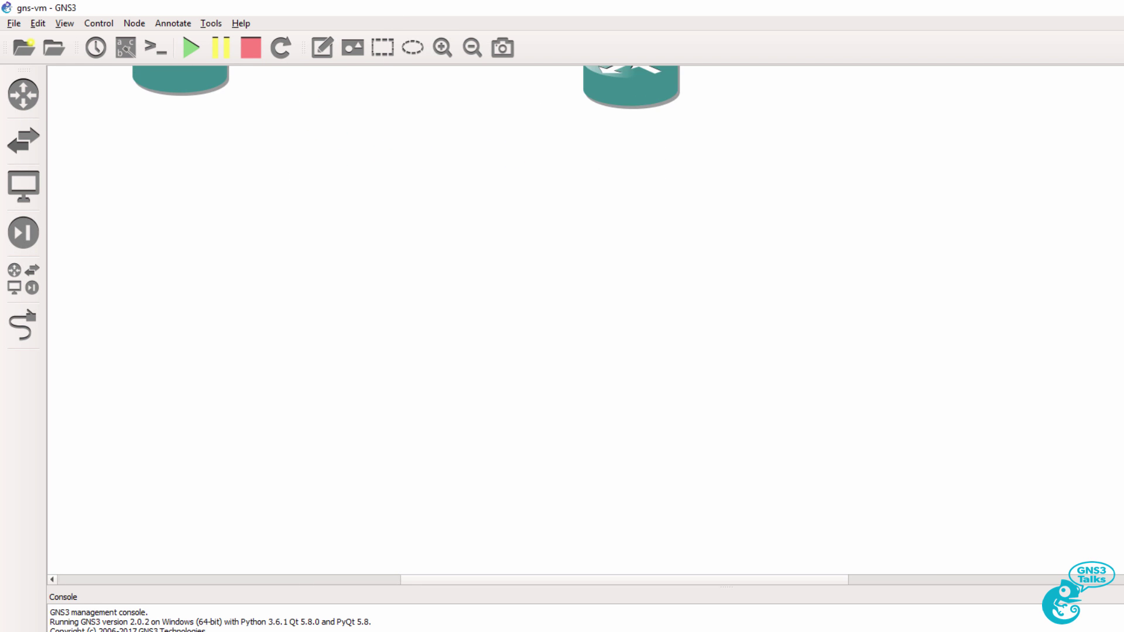
left_click_drag(631, 155, 564, 134)
Link R1's FastEthernet0/0 to R2's FastEthernet0/0.
left_click(23, 325)
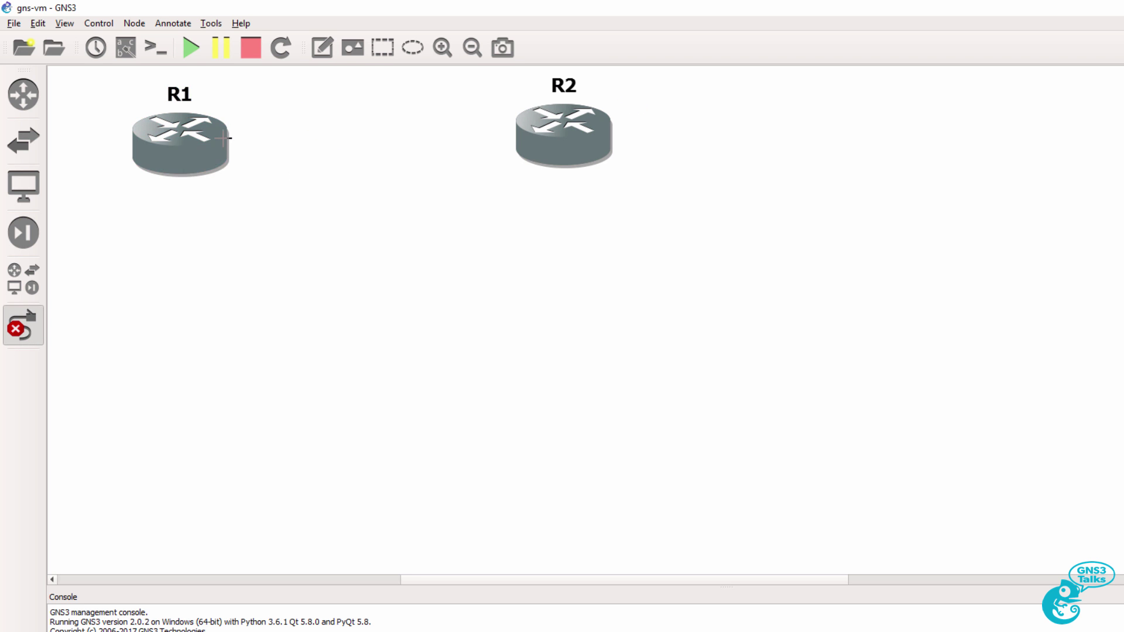
left_click(226, 141)
left_click(253, 153)
left_click(559, 130)
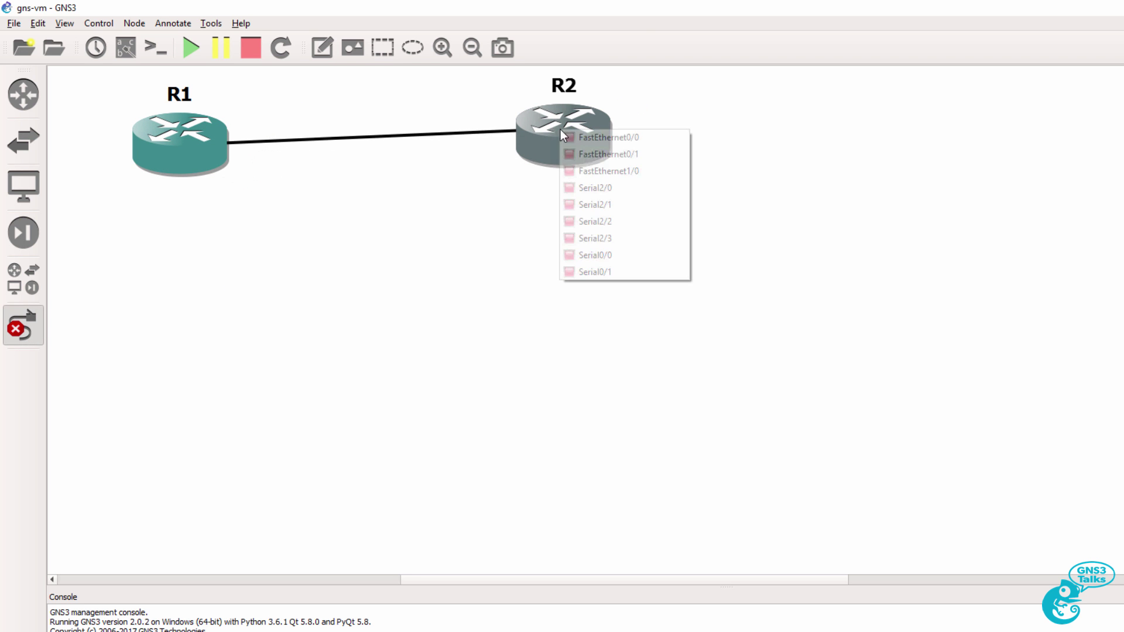
left_click(577, 139)
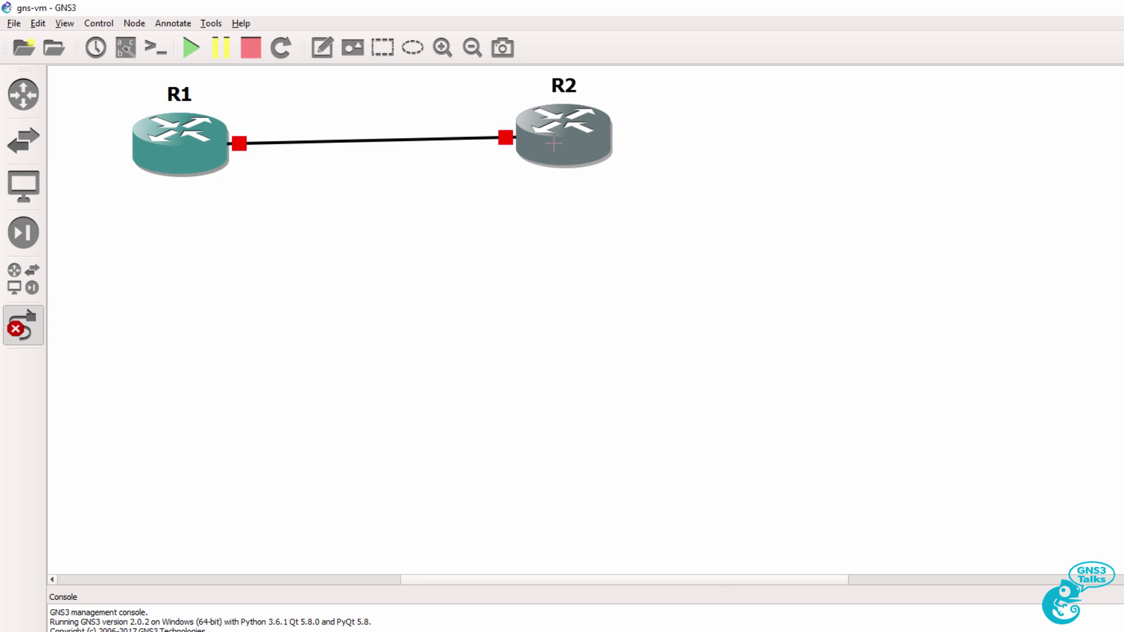
left_click(24, 329)
Show interface labels on the link and tidy R1's position and R2's f0/0 label.
left_click_drag(148, 151, 157, 146)
left_click(127, 50)
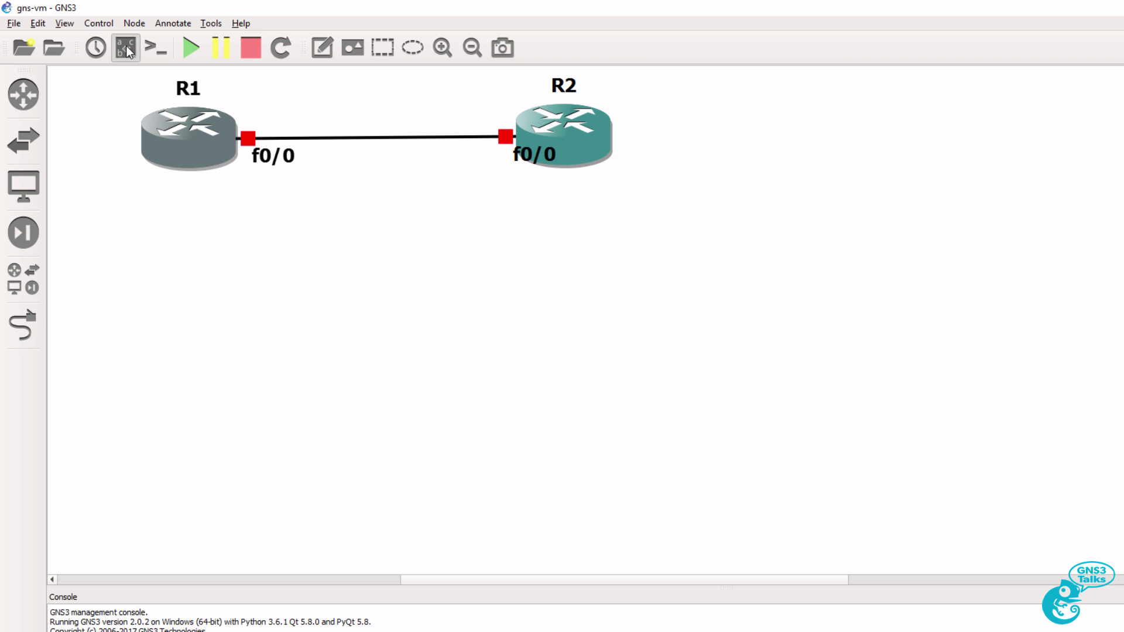
left_click_drag(555, 169, 497, 173)
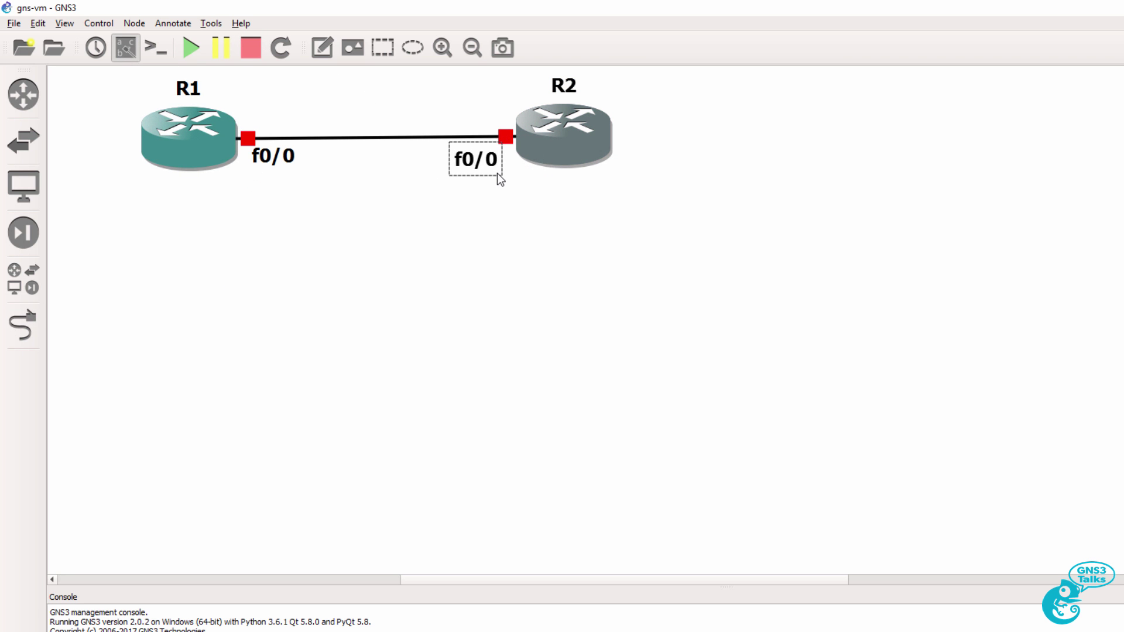
Start all routers, open their consoles and arrange the R1 and R2 windows side by side.
left_click(192, 57)
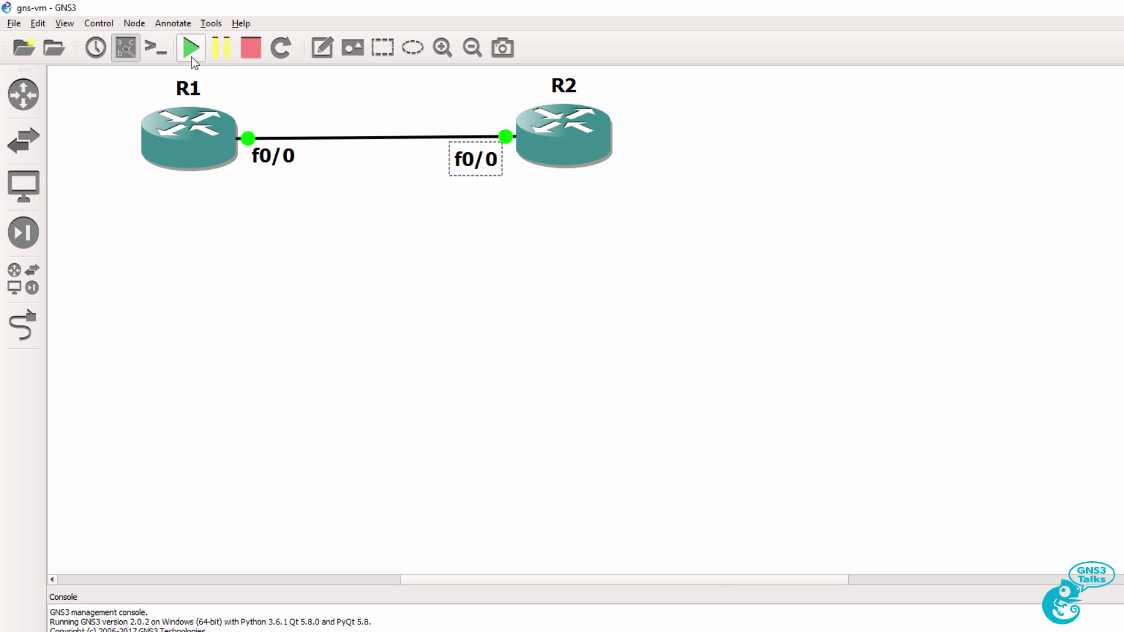
left_click(151, 51)
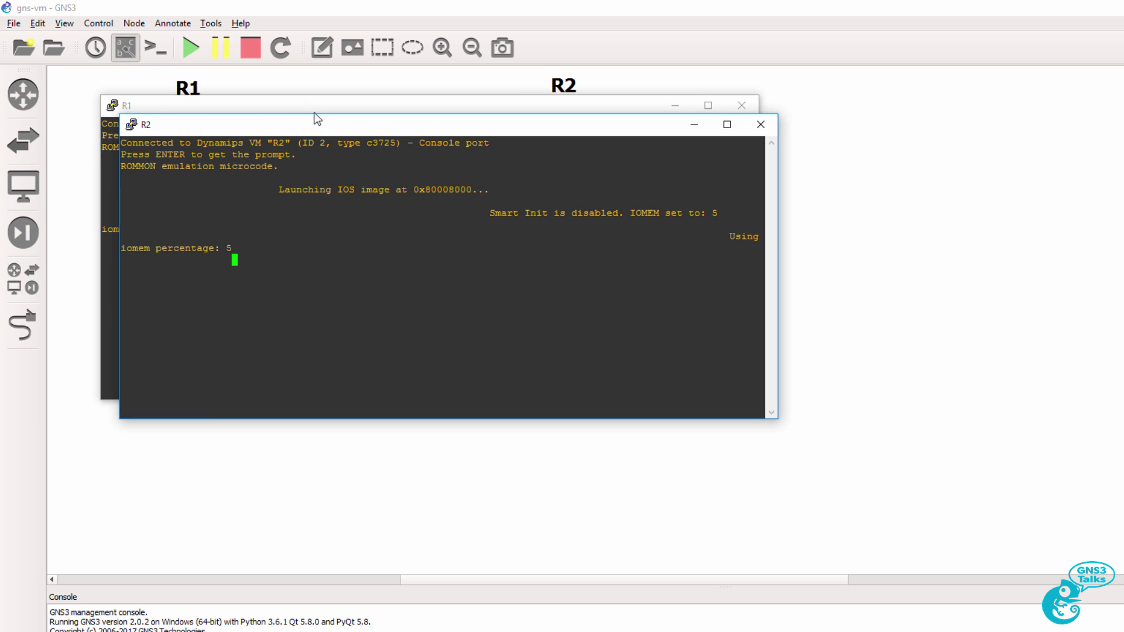
left_click_drag(312, 122, 912, 271)
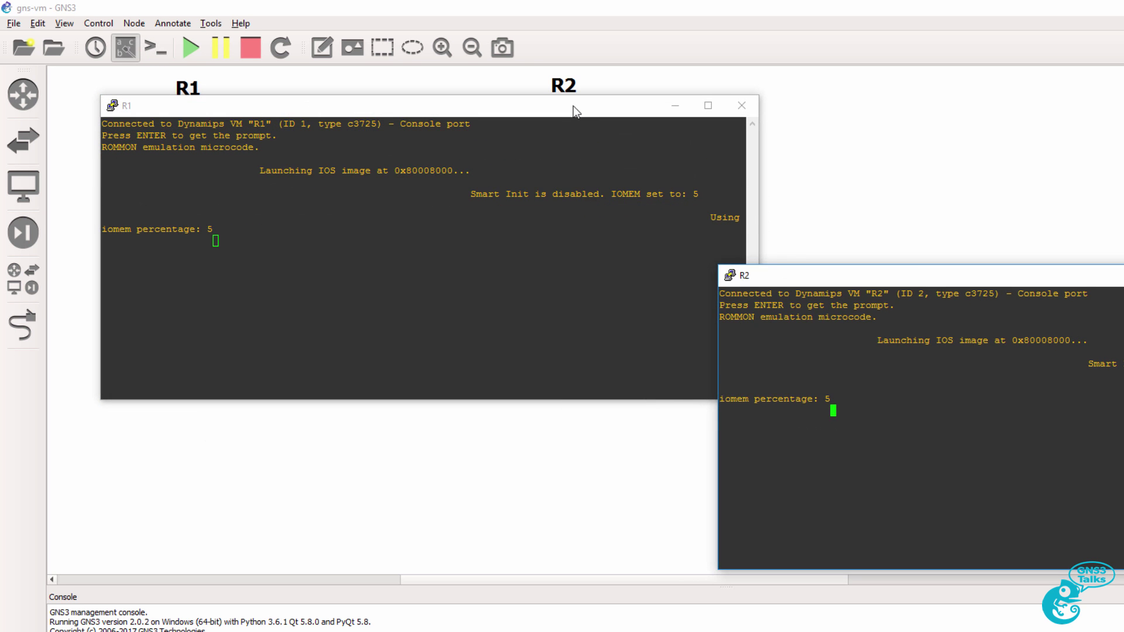
left_click_drag(571, 106, 577, 303)
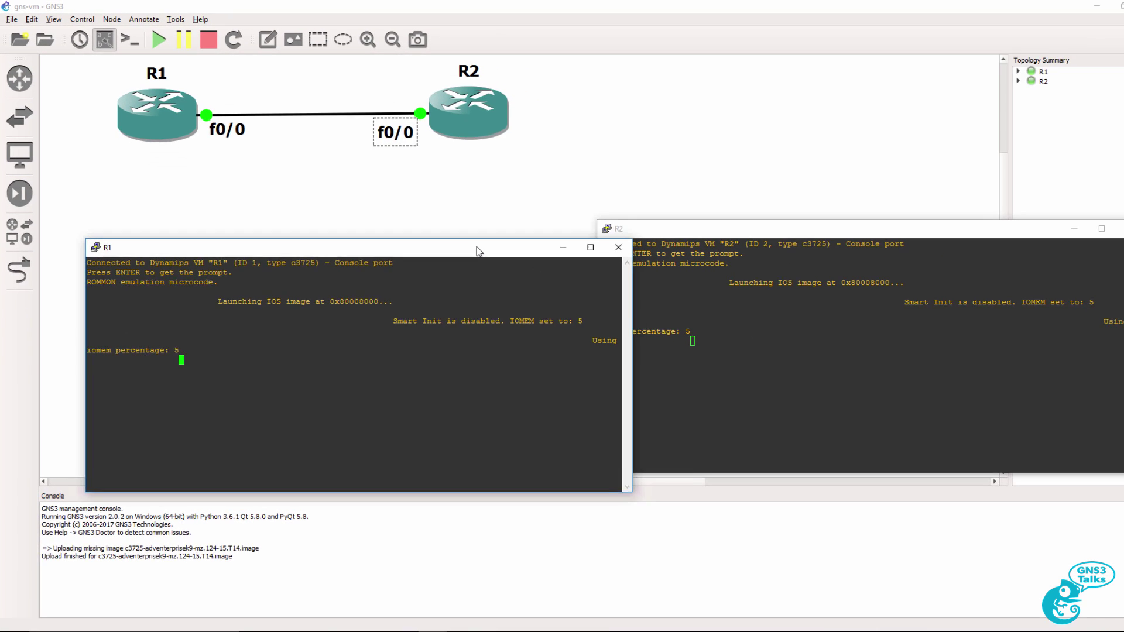
left_click_drag(479, 252, 434, 233)
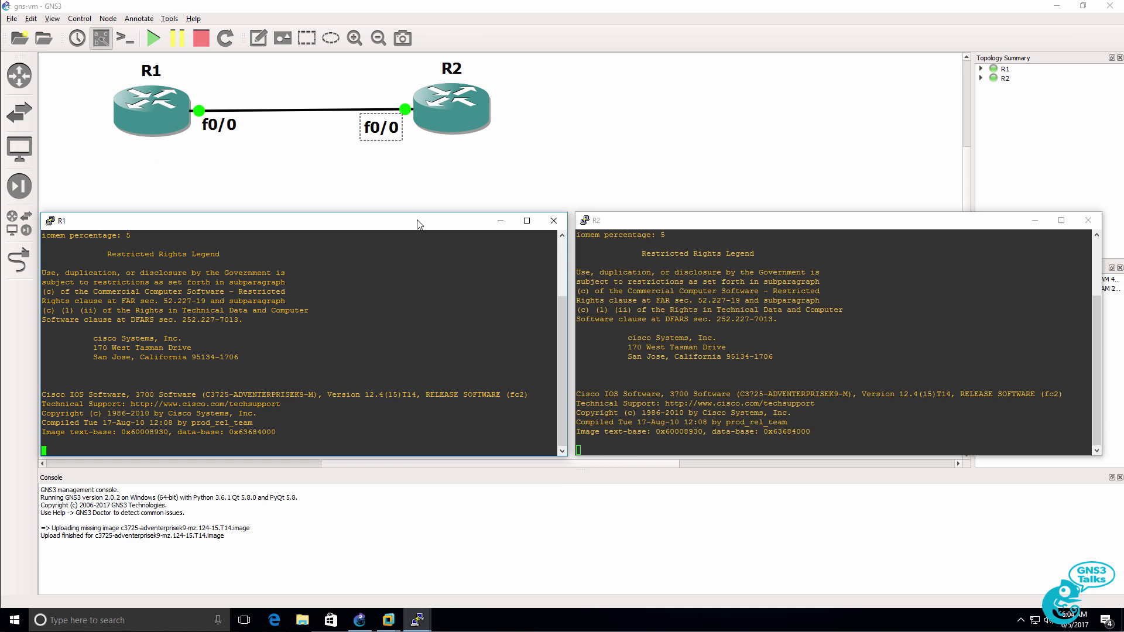
Set R1's console font to bold Courier New 18 point.
right_click(417, 224)
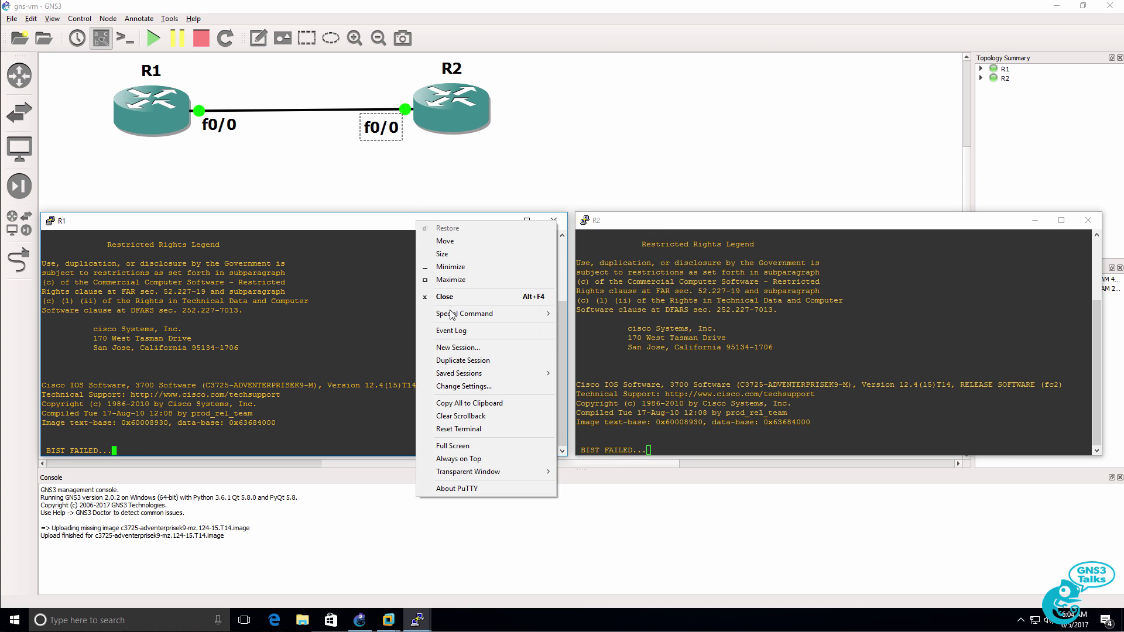
left_click(477, 388)
left_click(476, 286)
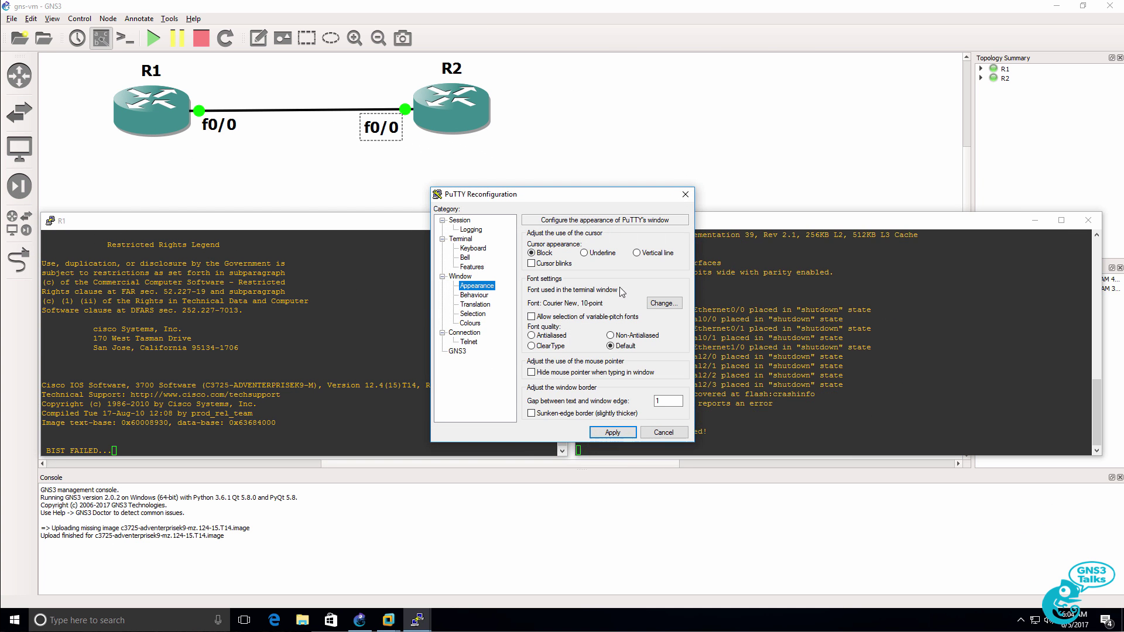
left_click(662, 304)
left_click(590, 340)
left_click(660, 360)
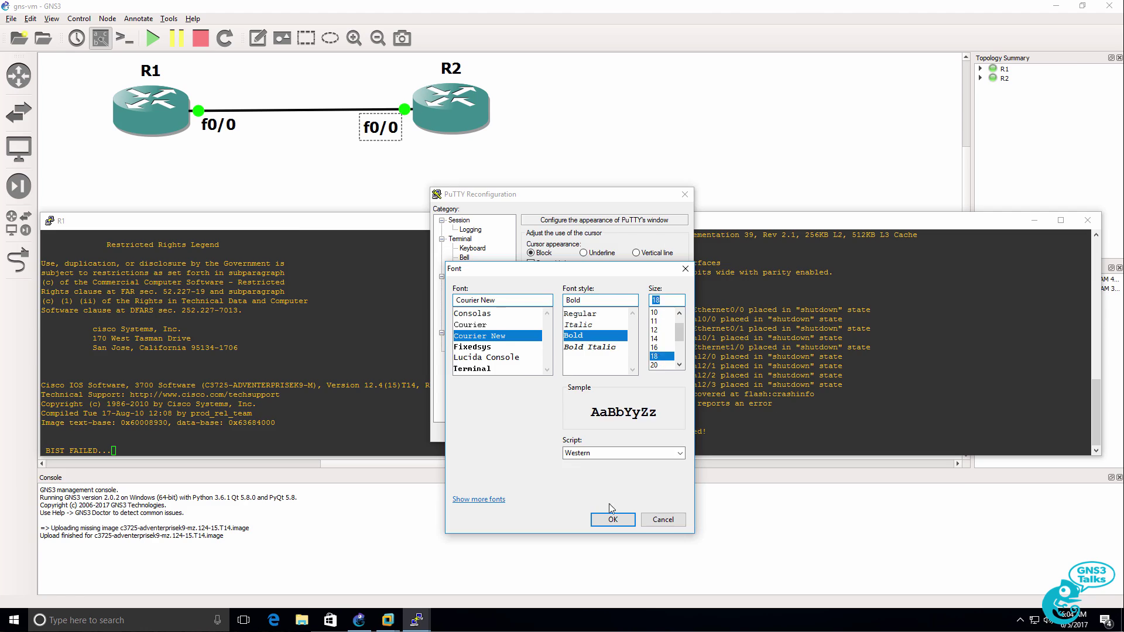
left_click(610, 516)
left_click(612, 432)
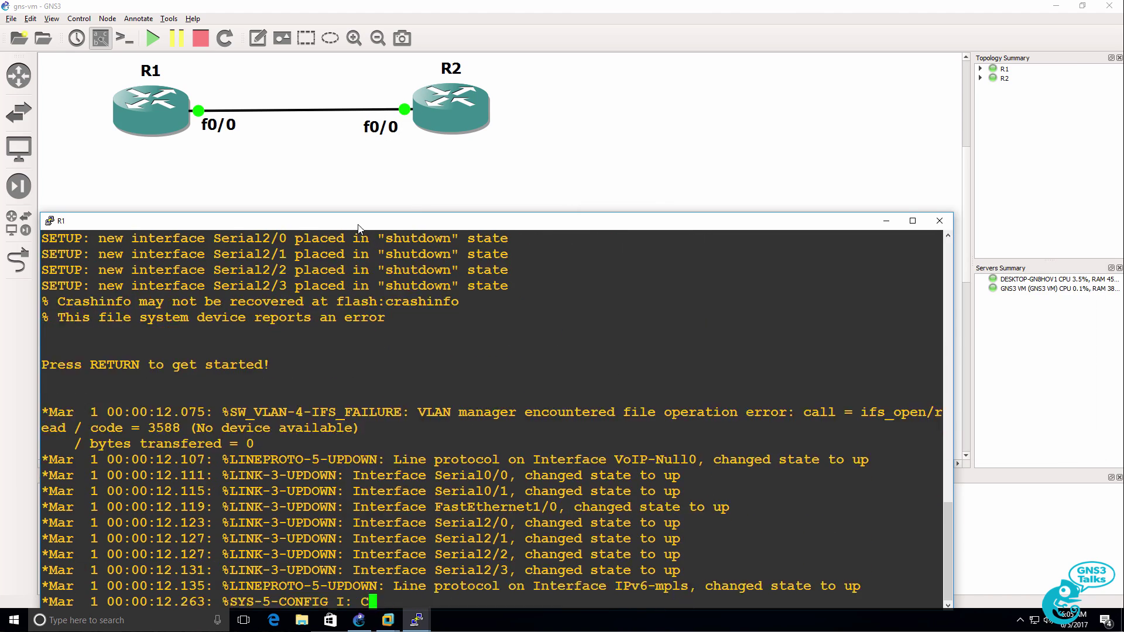
left_click_drag(351, 226, 330, 172)
Give R2's console the same bold 18-point Courier New font.
mouse_move(419, 624)
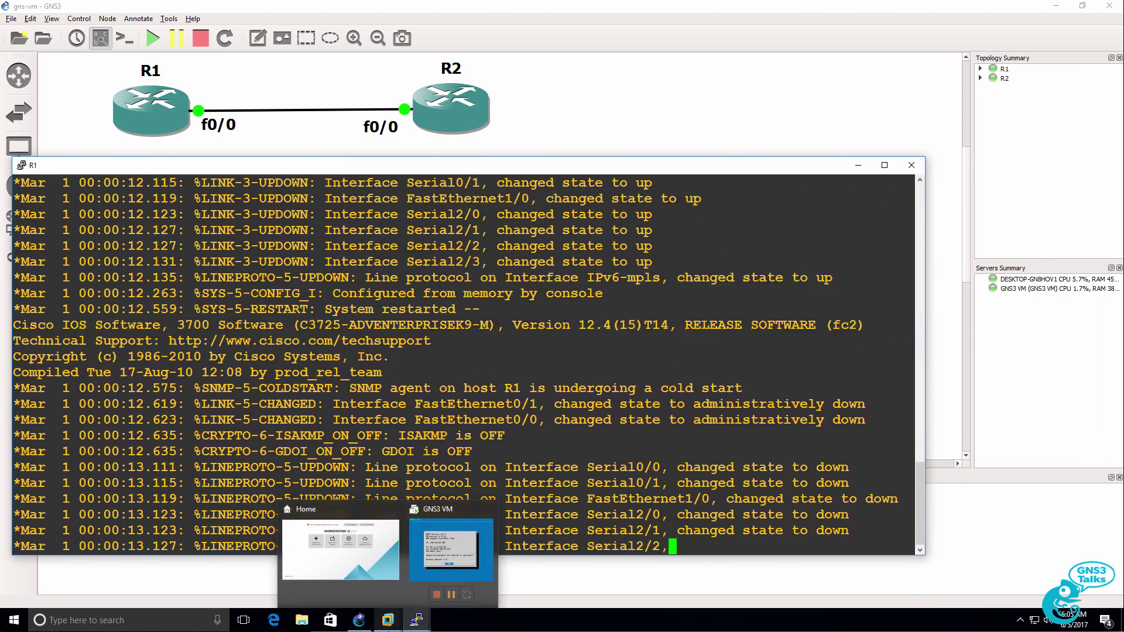
left_click(463, 559)
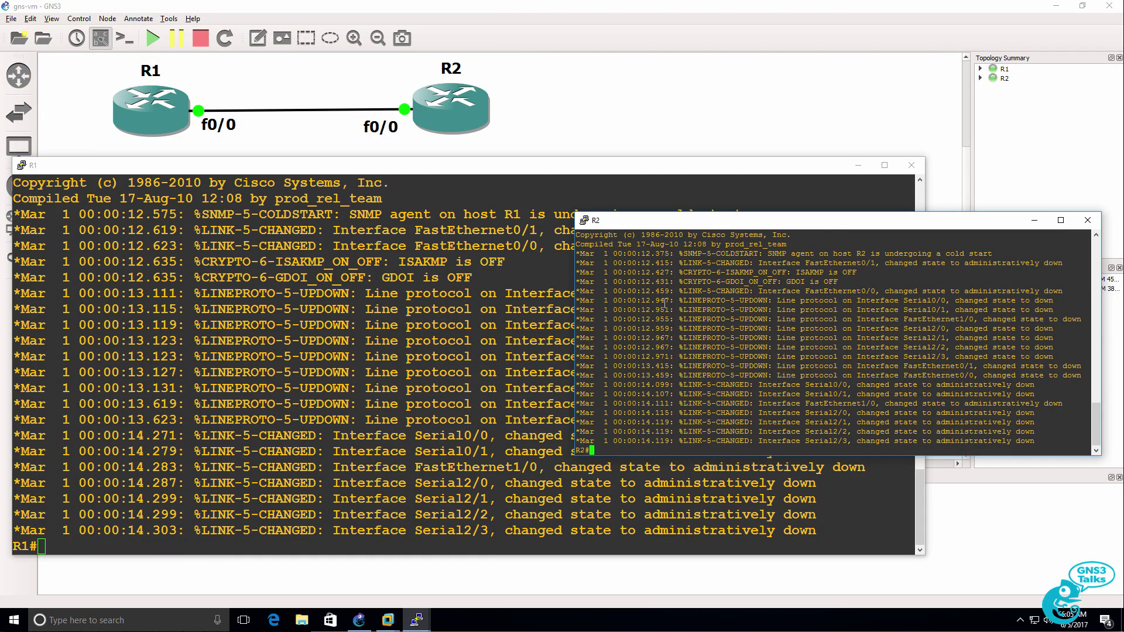
right_click(695, 222)
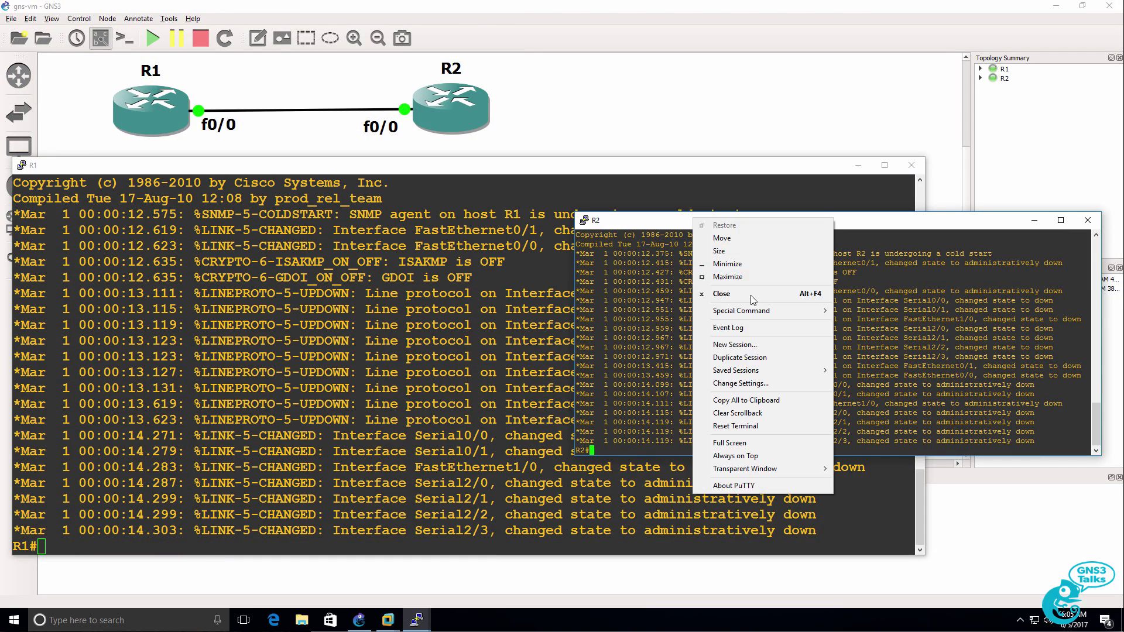
left_click(727, 384)
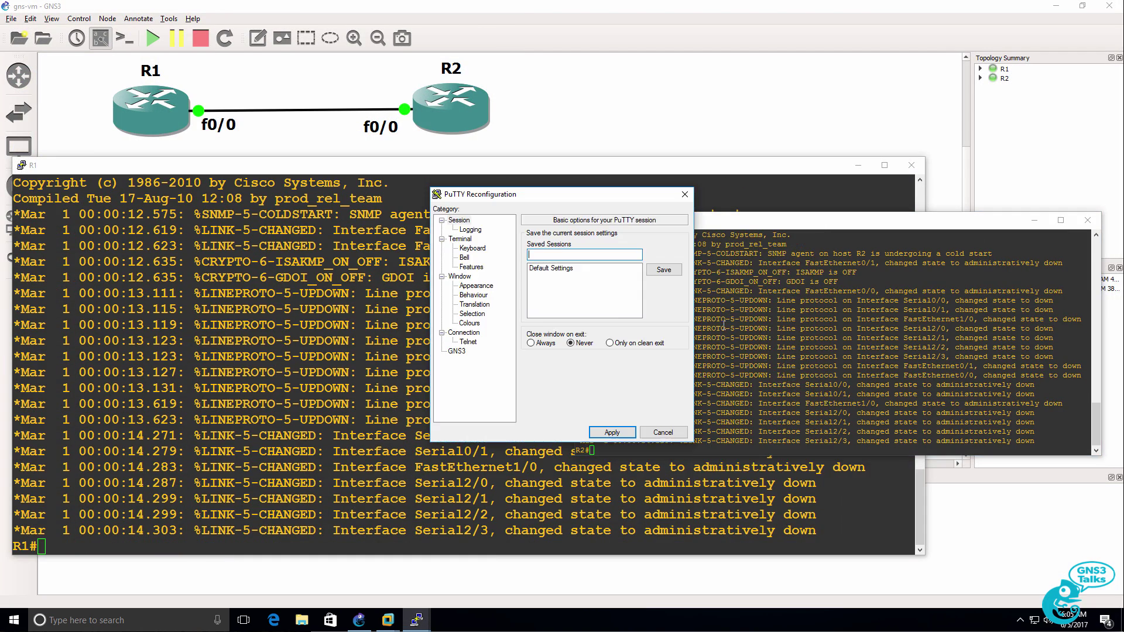
left_click(476, 286)
left_click(663, 303)
left_click(613, 520)
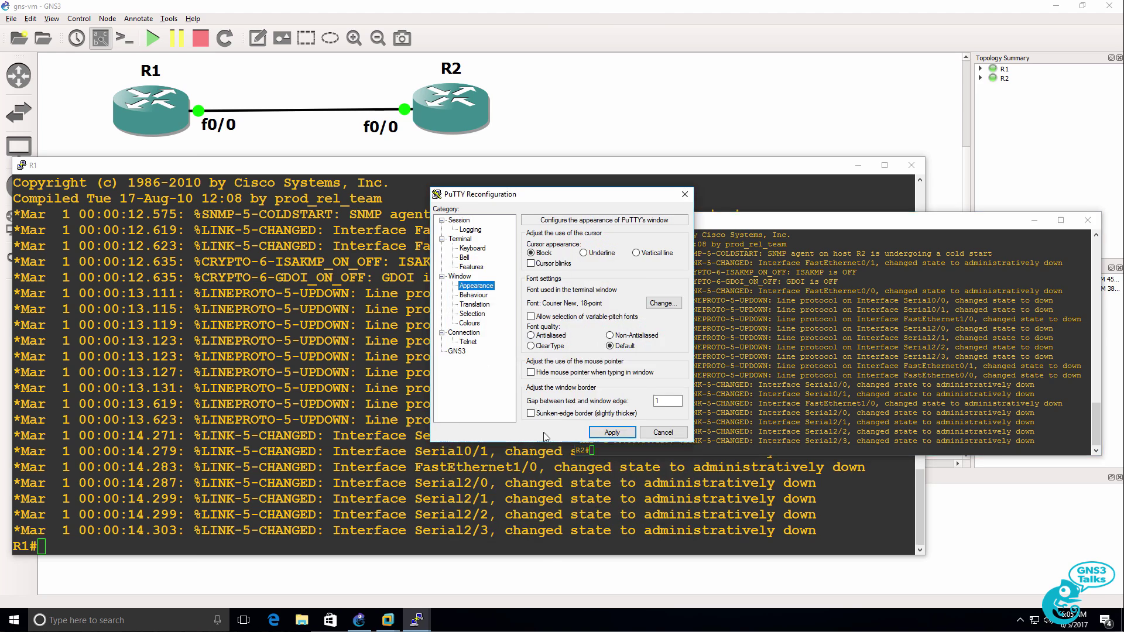
left_click(612, 432)
On R1, bring up f0/0 with no shut and assign 10.1.1.1 255.255.255.0.
left_click(170, 347)
key("Return")
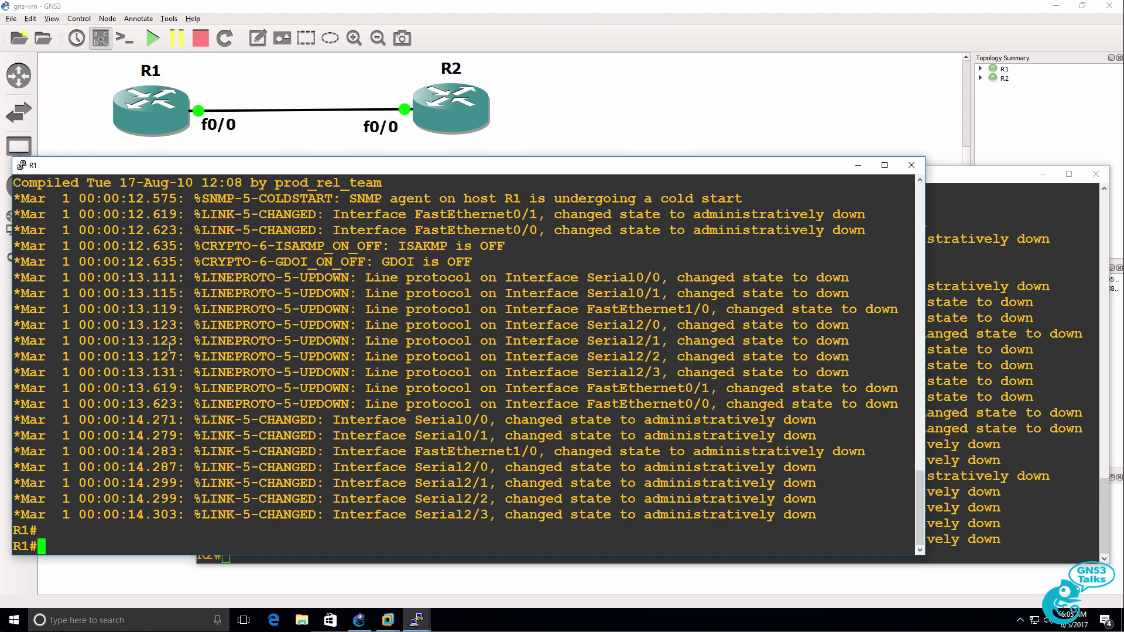
type("conf t")
key("Return")
type("int f0/0")
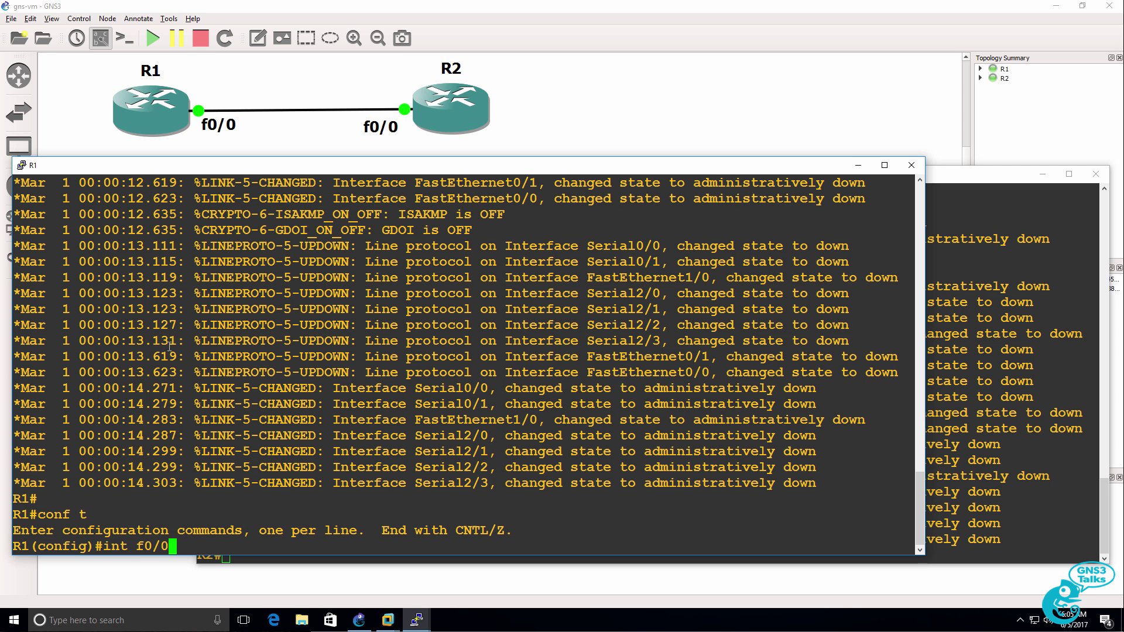
key("Return")
type("no shut")
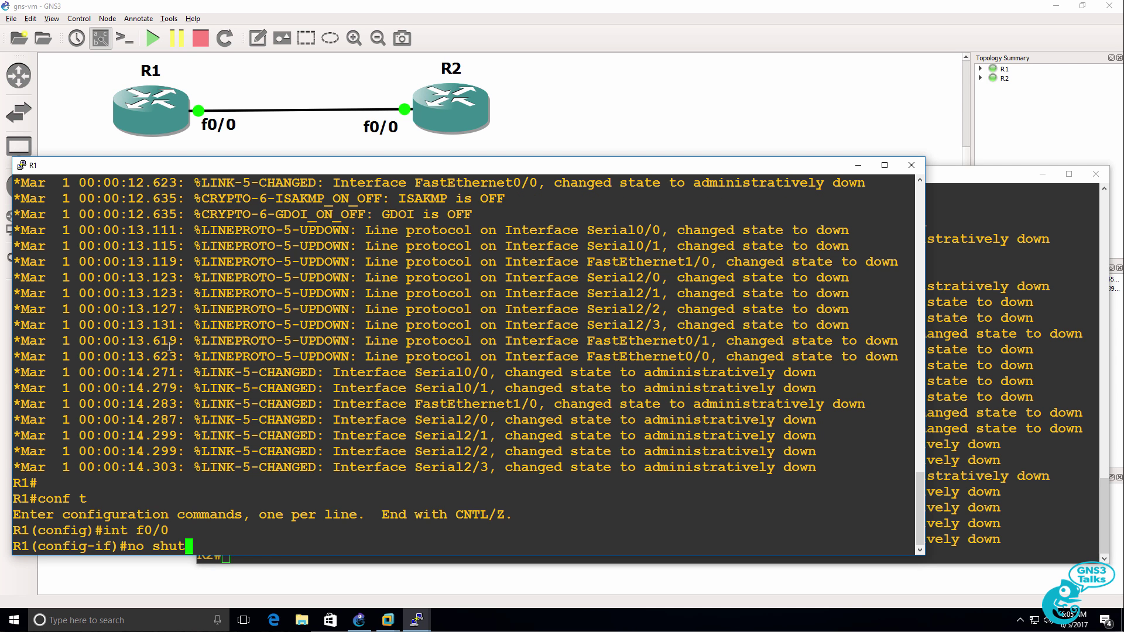
key("Return")
type("ip add")
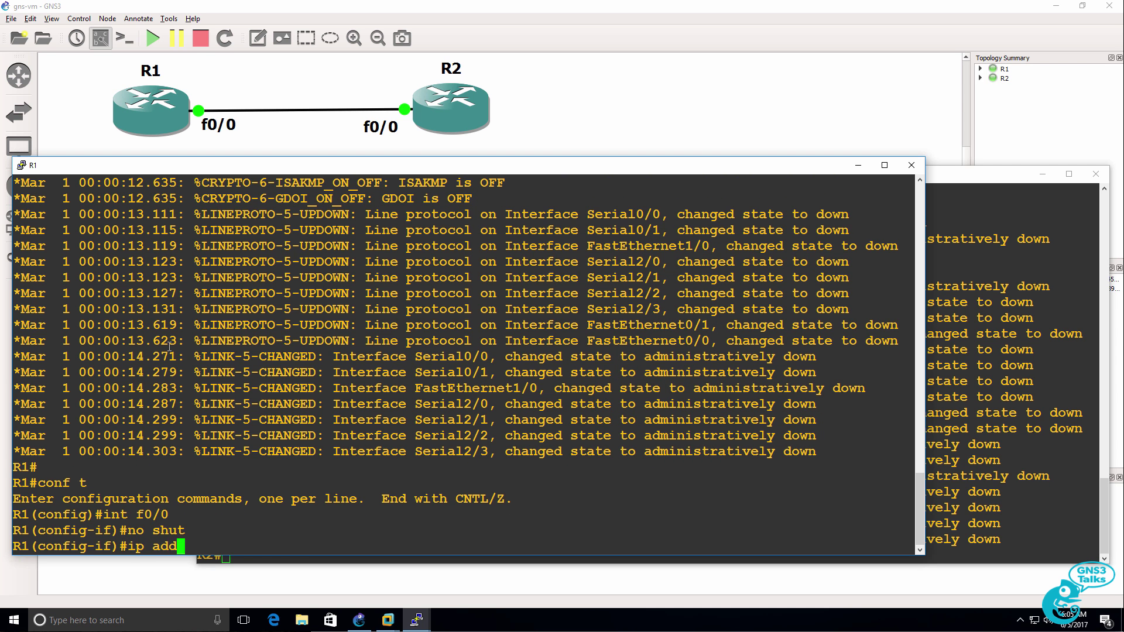
key("Tab")
type("10.1.1.1 ")
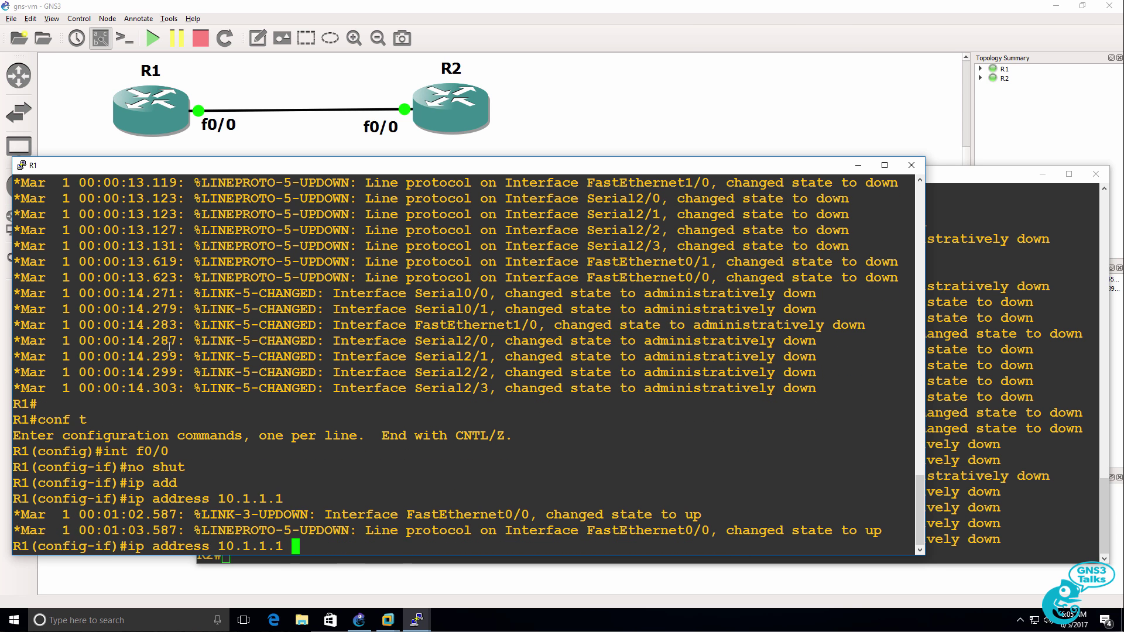
type("255.255.255.")
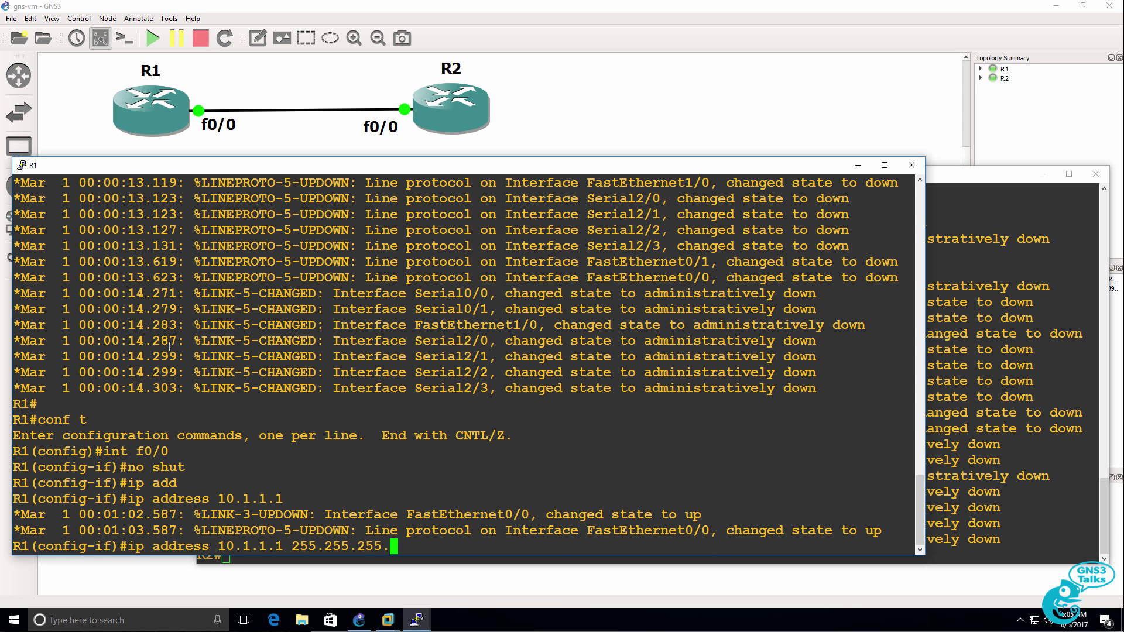
type("0")
key("Return")
type("end")
key("Return")
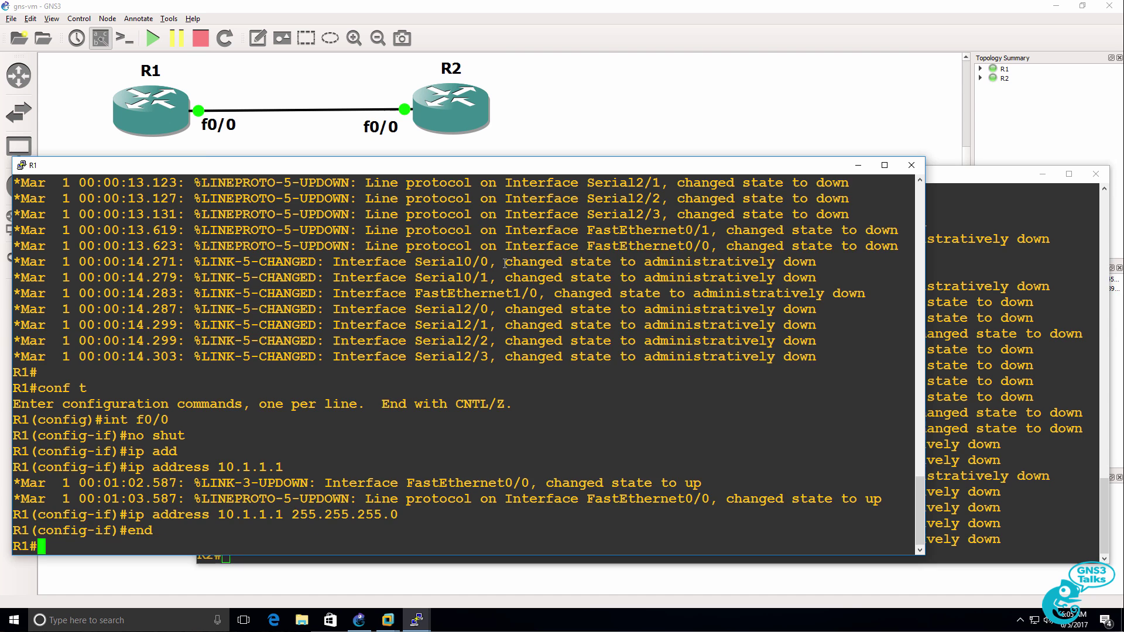
On R2, bring up f0/0 with no shut and assign 10.1.1.2 255.255.255.0.
left_click(1008, 304)
key("Return")
type("conf t")
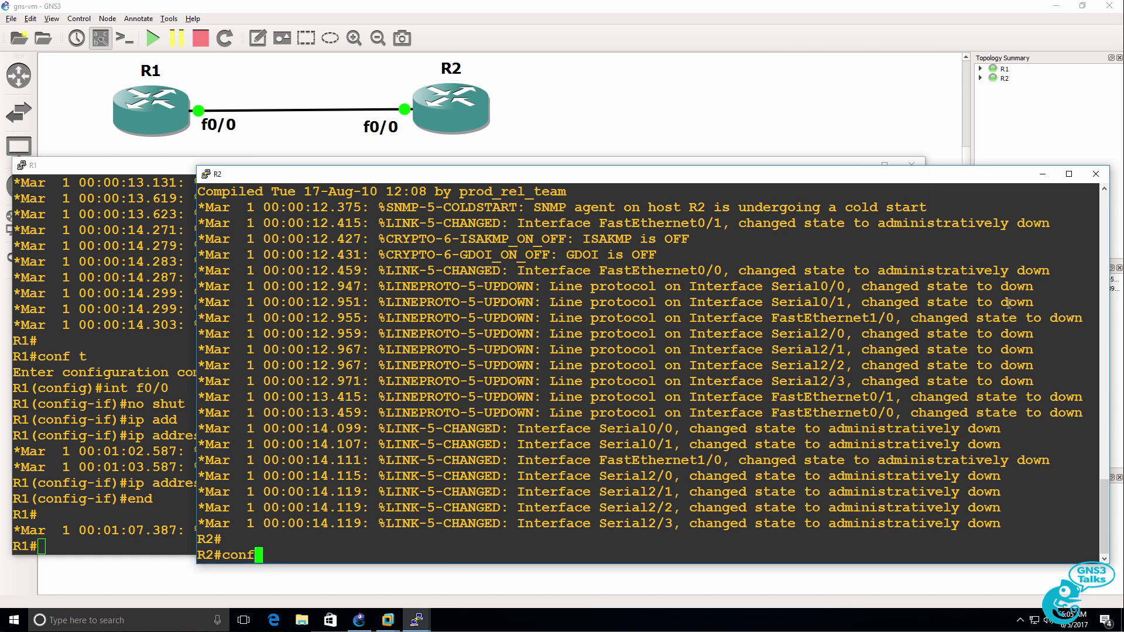
key("Return")
type("int f0/0")
key("Return")
type("no shut")
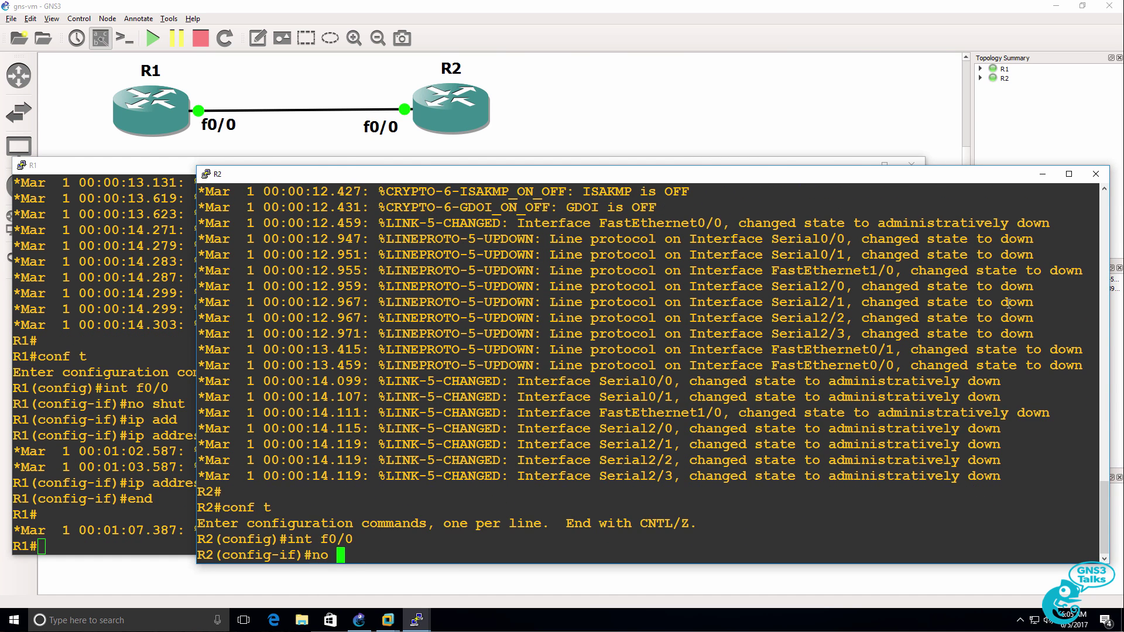
key("Return")
type("ip add")
key("Tab")
type("10.1.1.1 2")
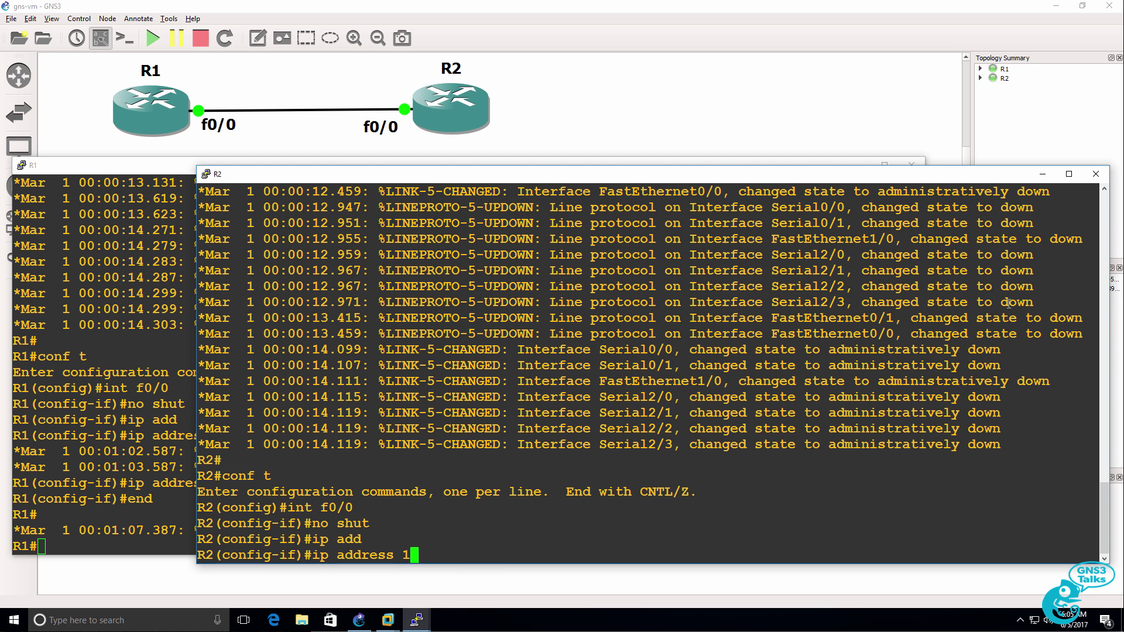
key("BackSpace")
key("BackSpace")
key("BackSpace")
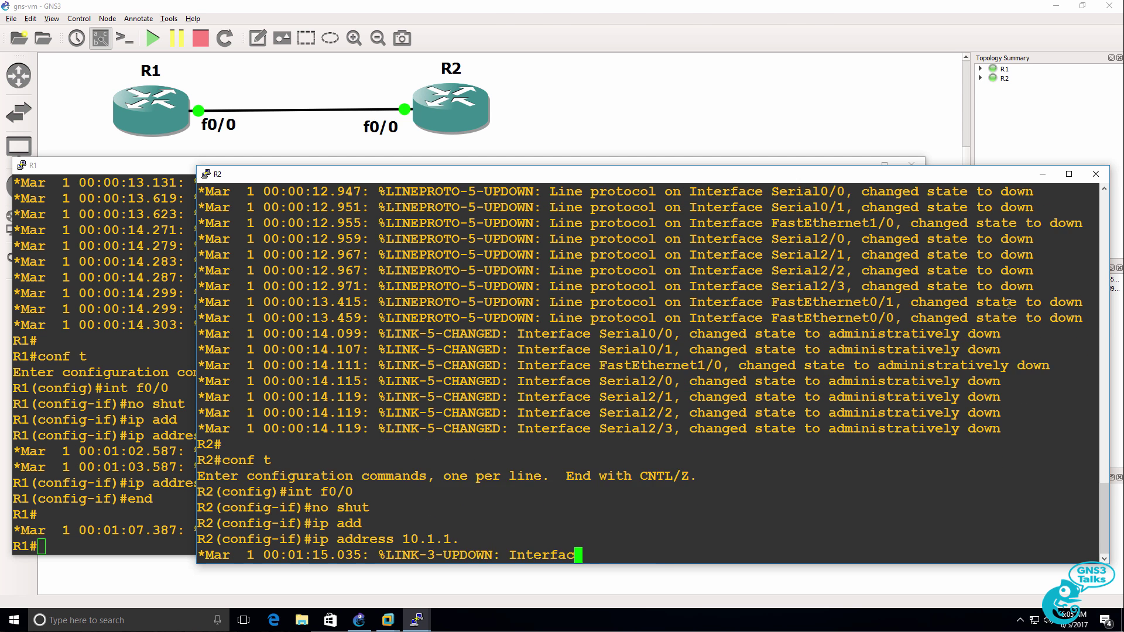
type("2 255.255.25")
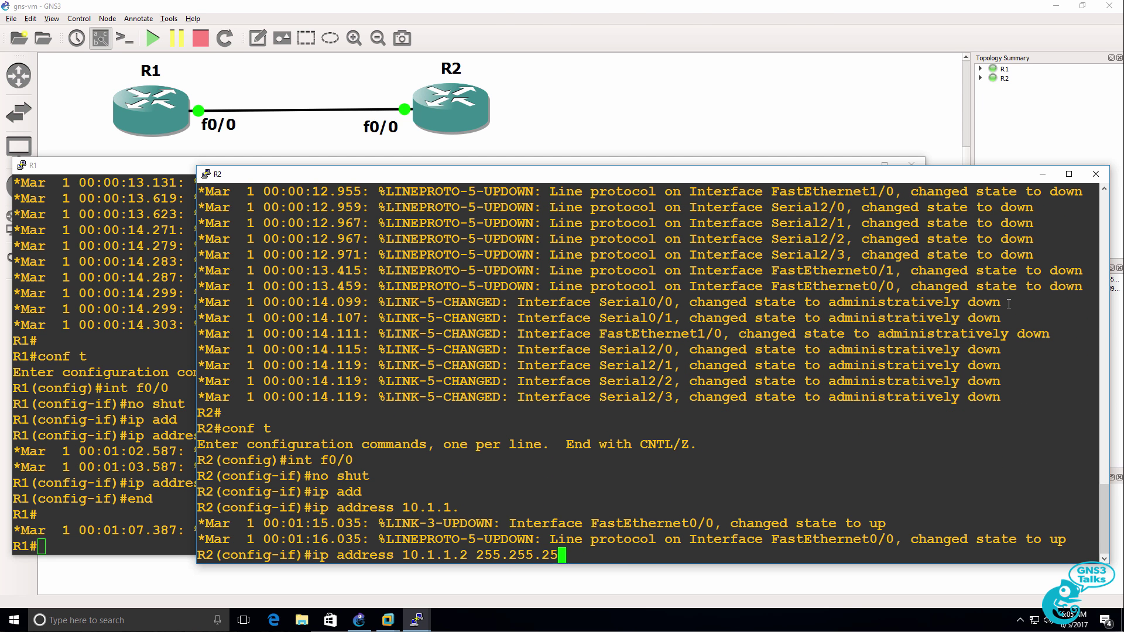
type("5.0")
key("Return")
type("end")
key("Return")
Ping 10.1.1.1 from R2 and then from R1 to verify the link.
type("ping ")
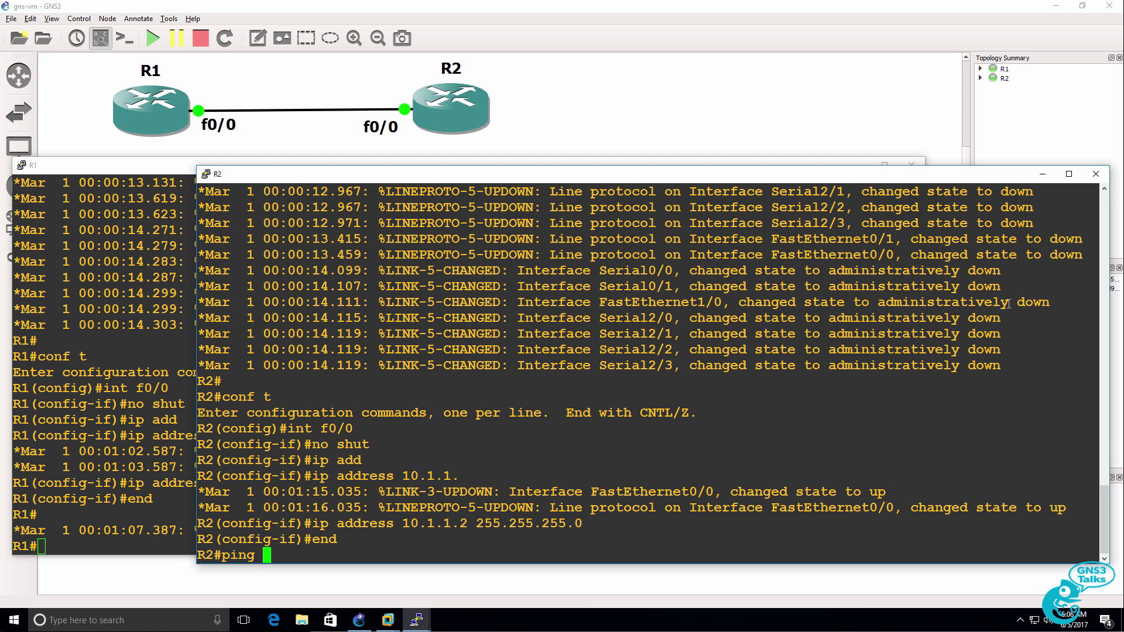
type("10.1.1.1")
key("Return")
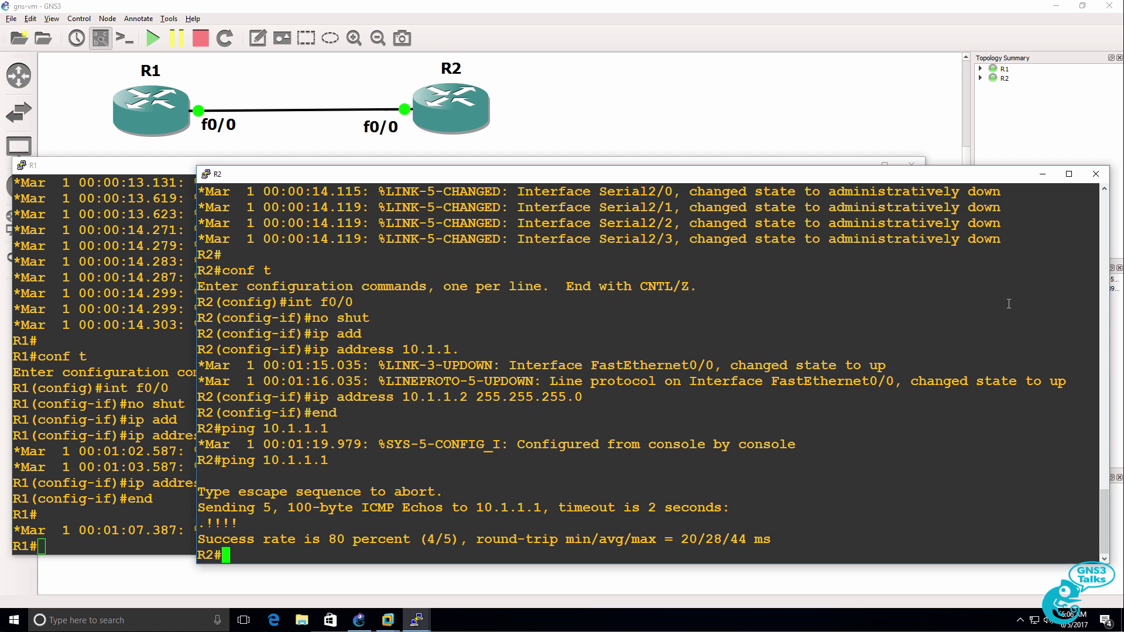
left_click(51, 414)
key("Return")
type("ping 10.1")
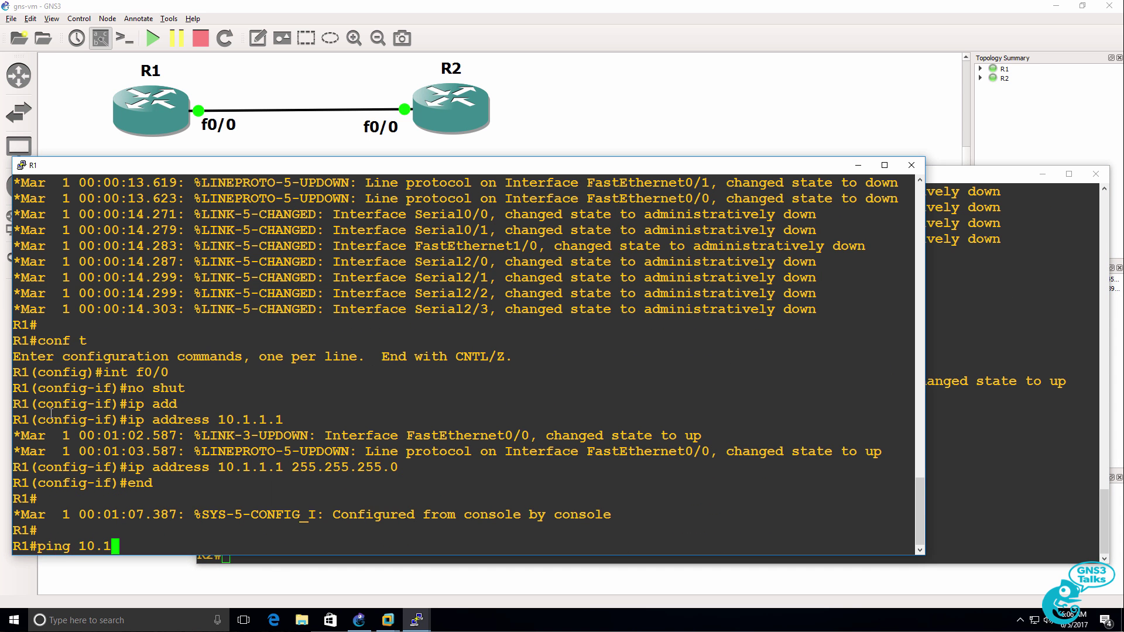
type(".1.1")
key("Return")
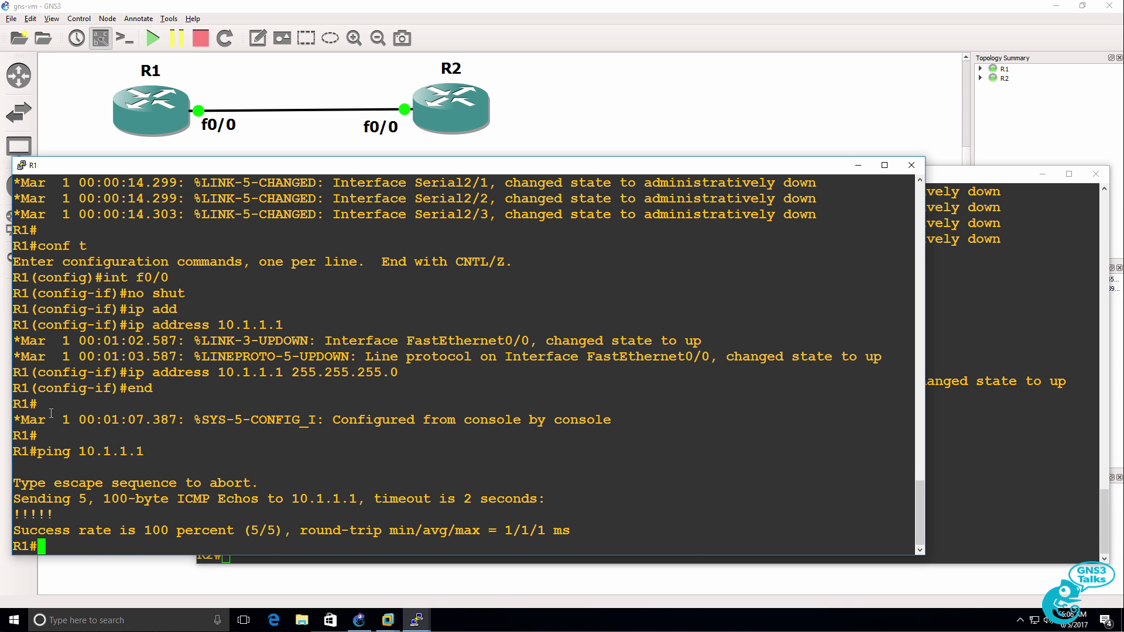
key("alt+Tab")
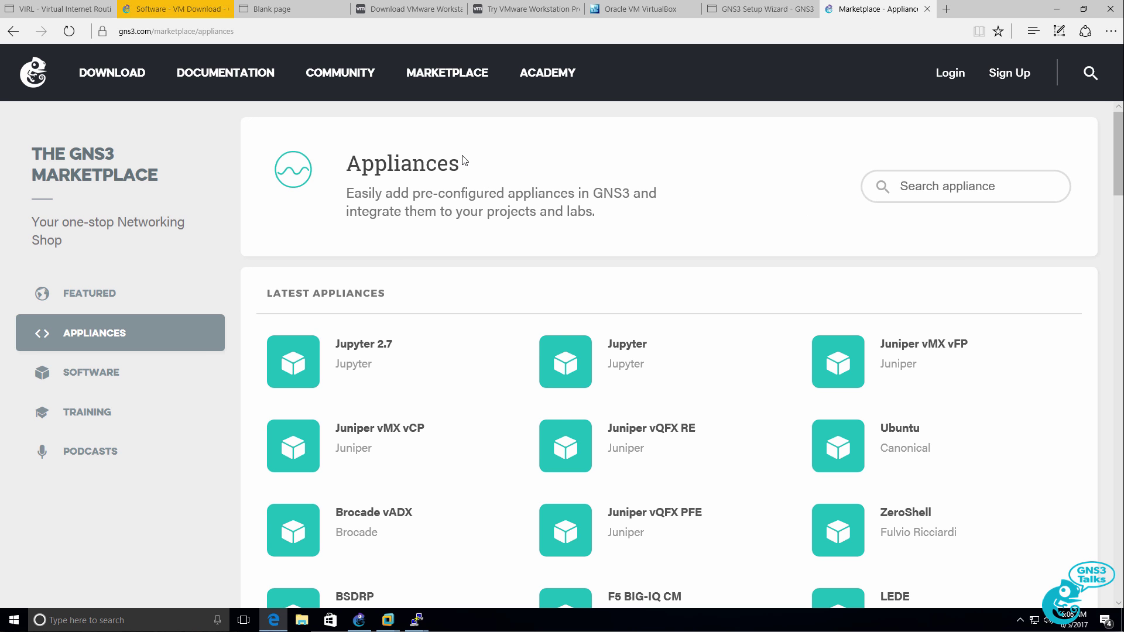
Search the Marketplace appliances for 'ios' and save the Cisco IOSv template cisco-iosv.gns3a.
left_click(448, 78)
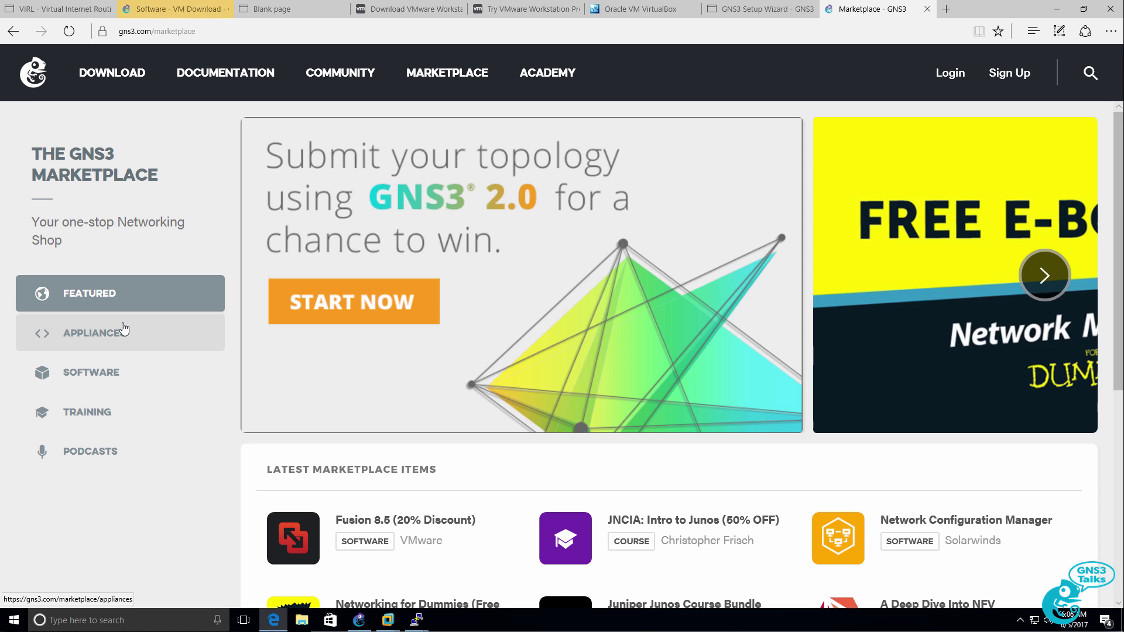
left_click(124, 332)
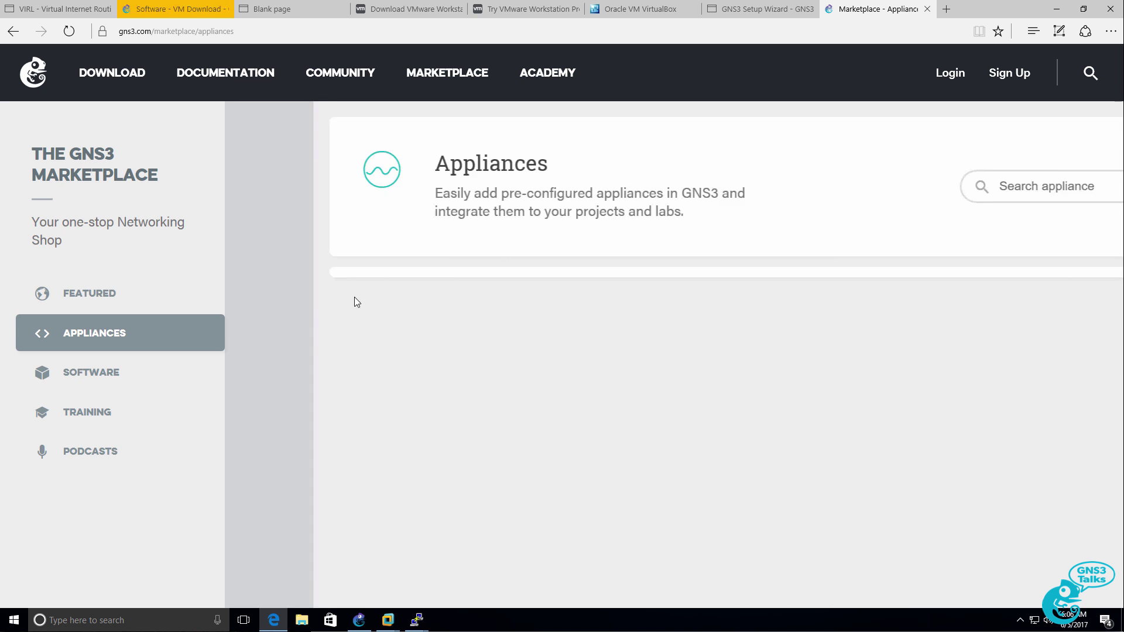
left_click(920, 187)
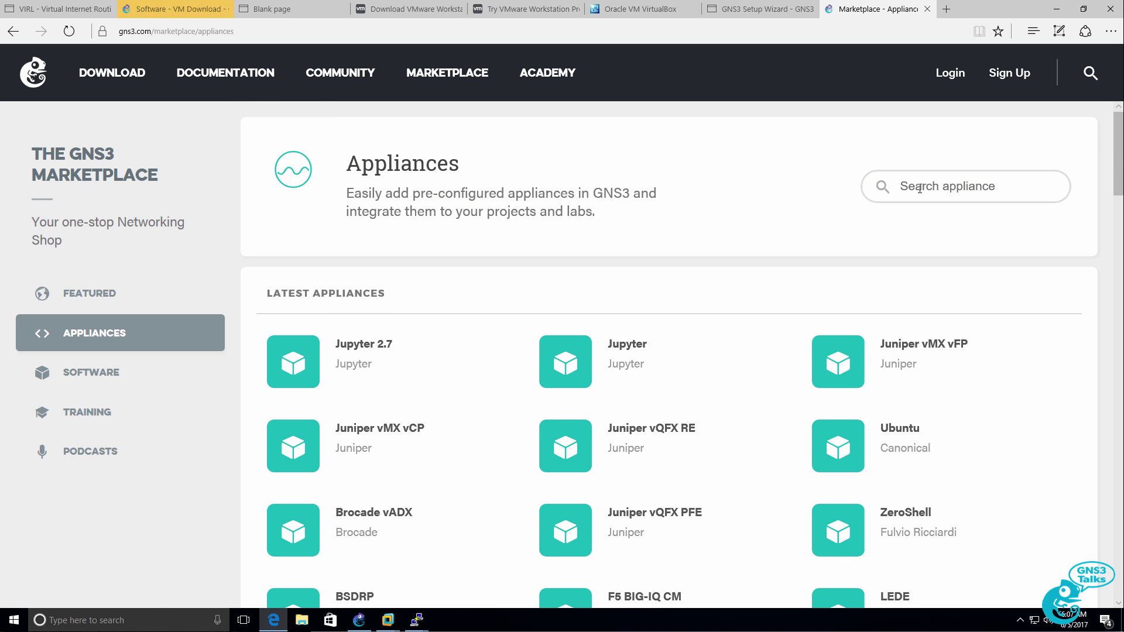
type("ios")
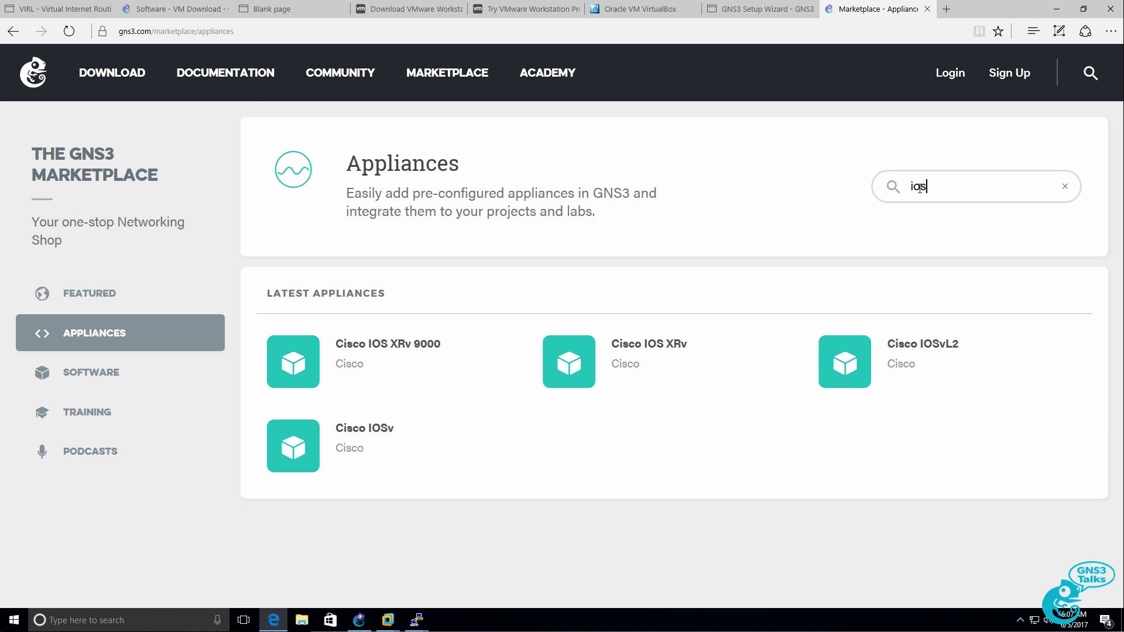
left_click(376, 431)
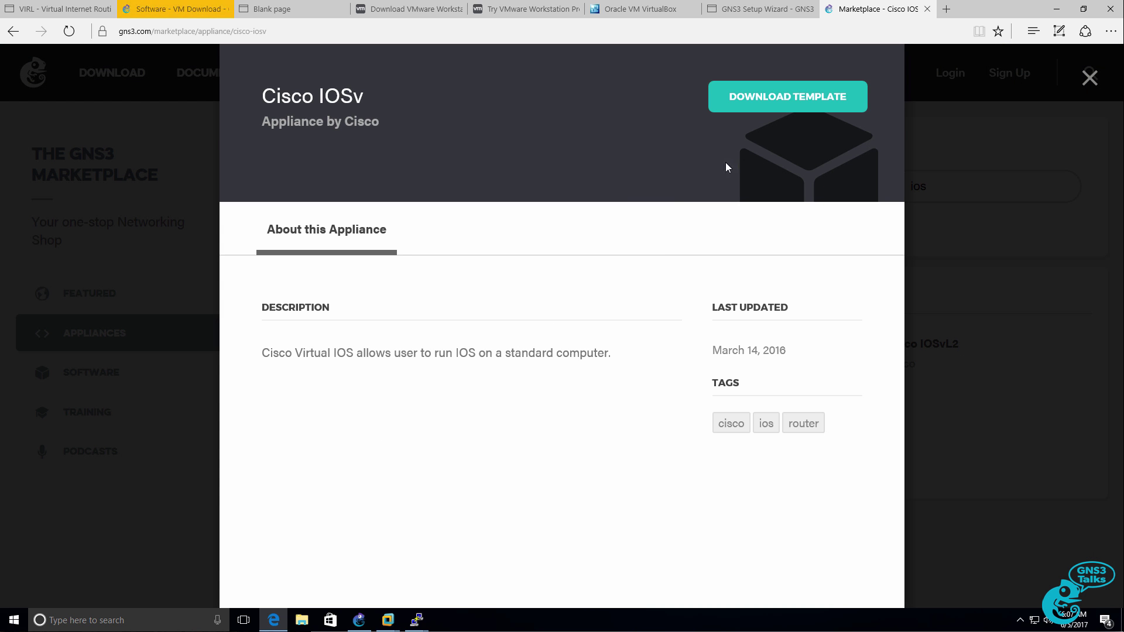
left_click(747, 105)
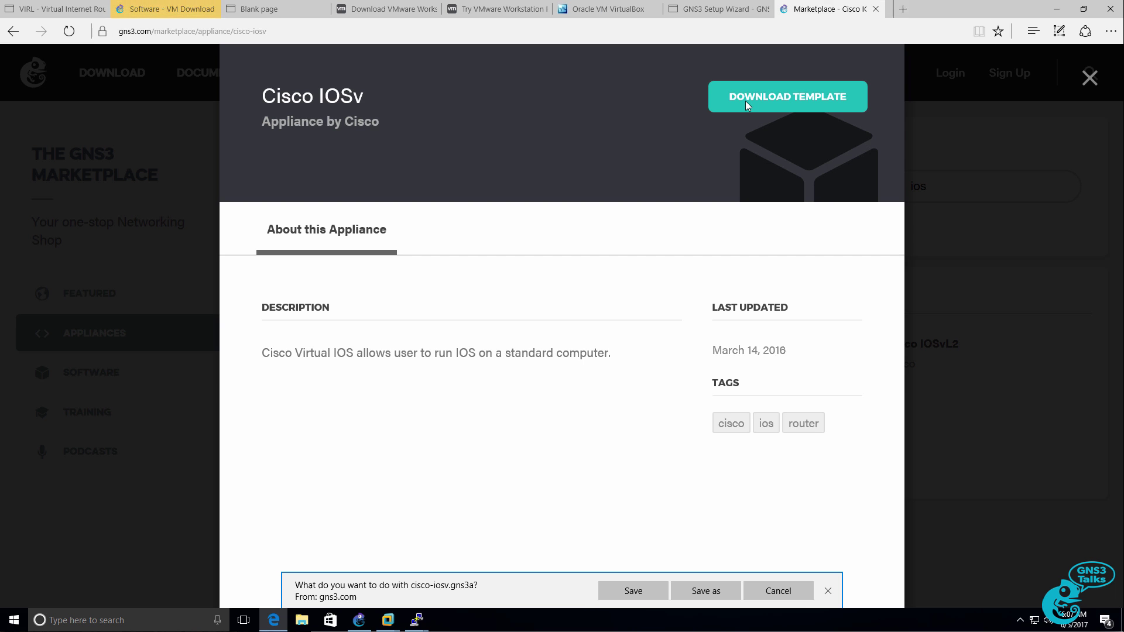
left_click(623, 590)
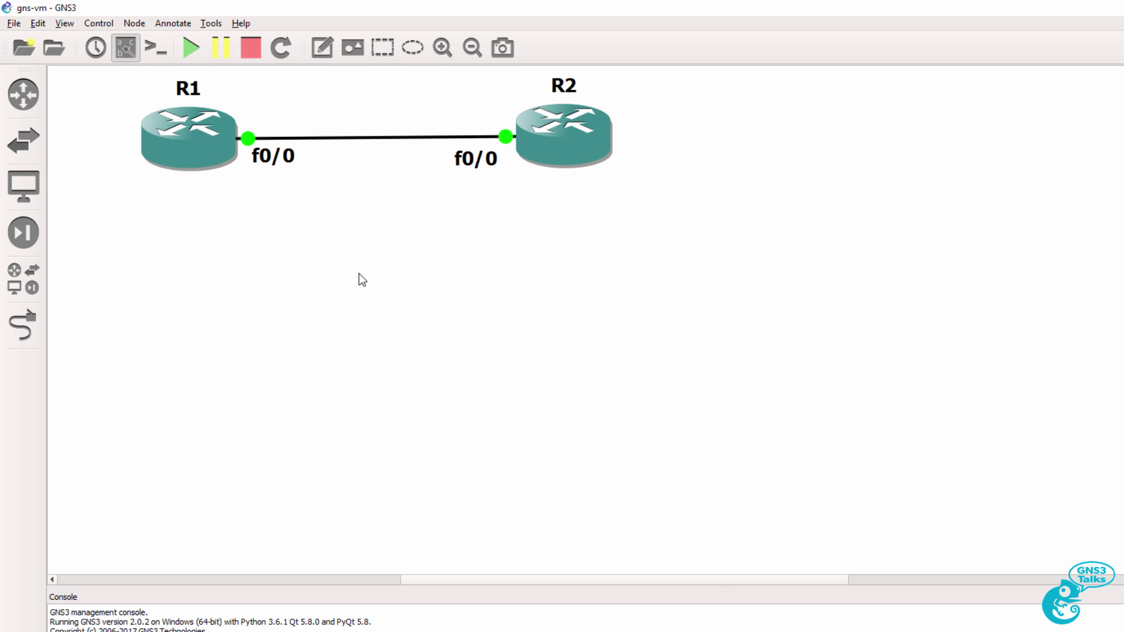
Import the cisco-iosv appliance file from Downloads via File > Import appliance.
left_click(15, 23)
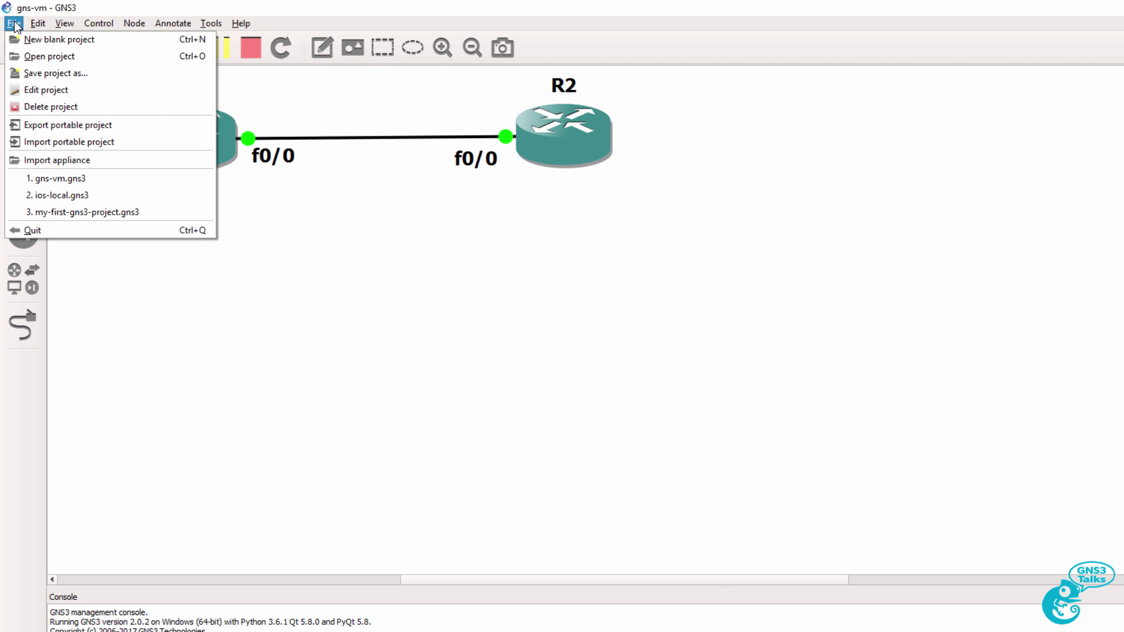
left_click(59, 159)
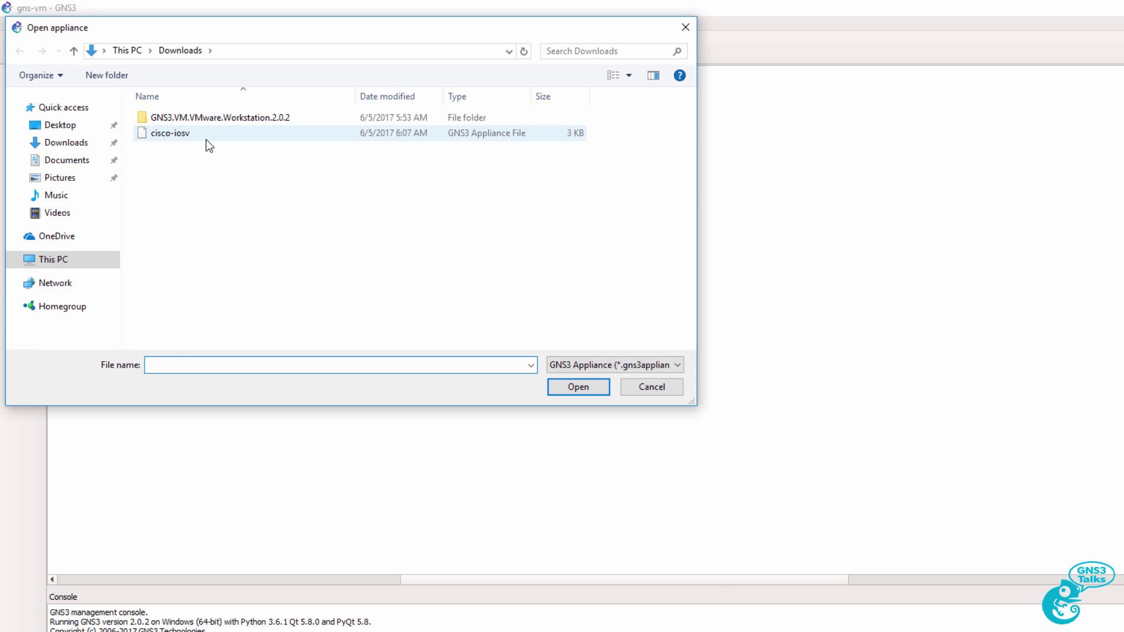
left_click(202, 137)
left_click(577, 389)
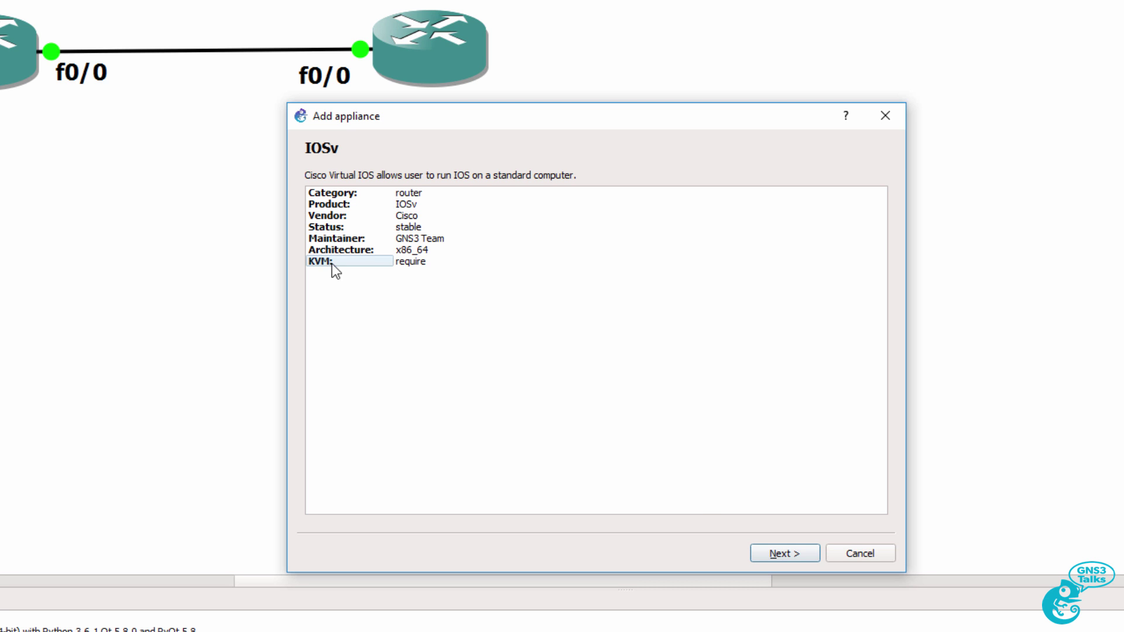
Advance the IOSv wizard with the GNS3 VM as server, reaching the required files list.
left_click(775, 558)
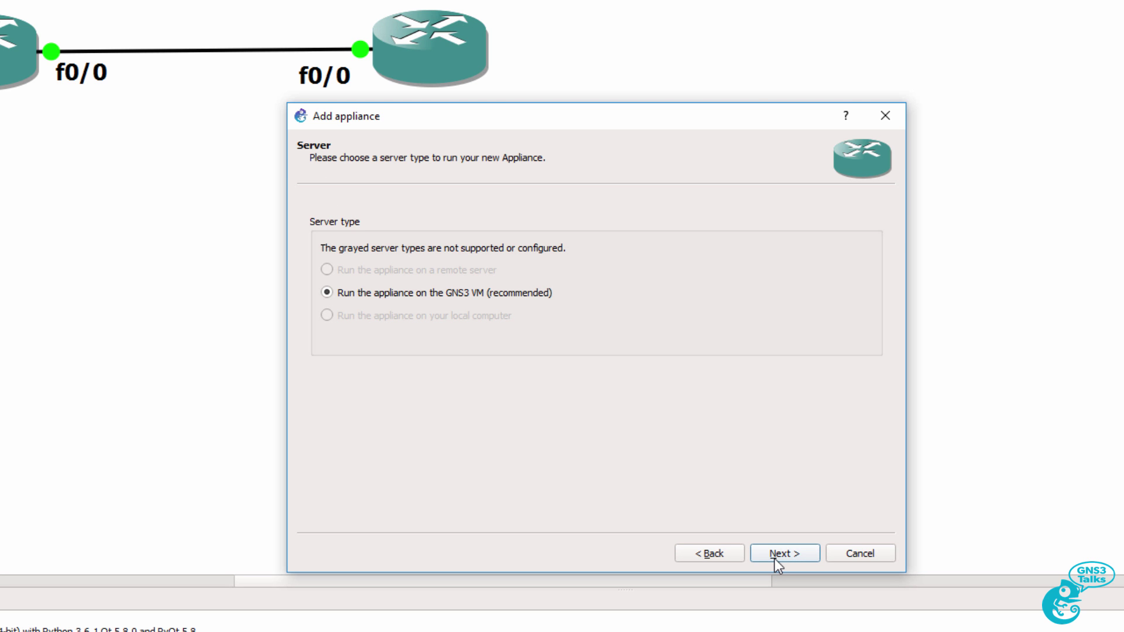
left_click(774, 558)
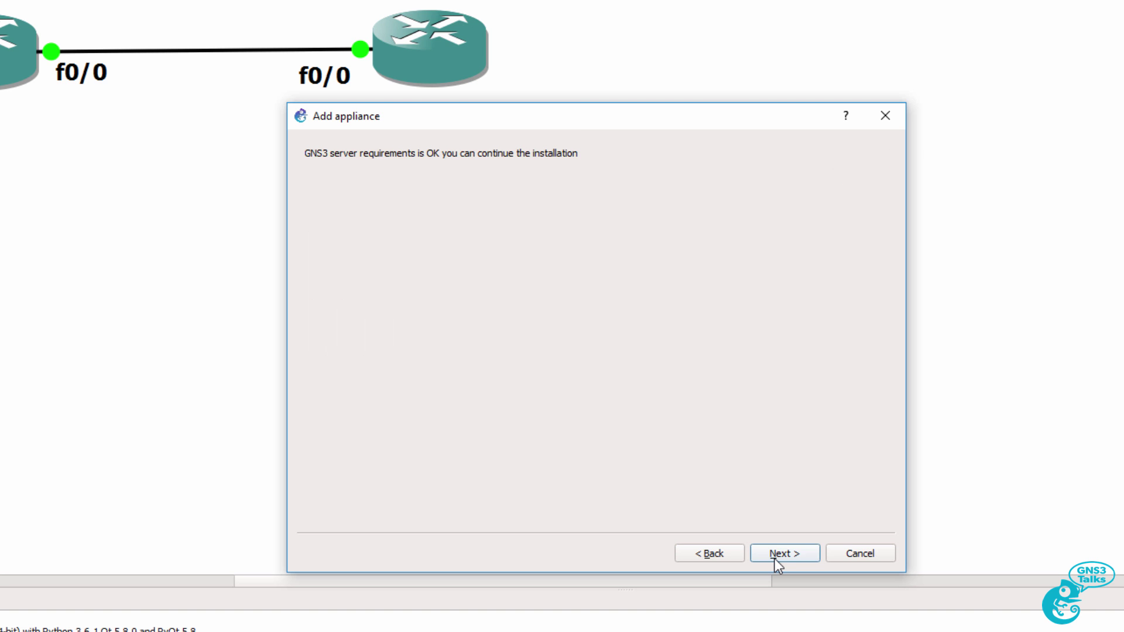
left_click(774, 558)
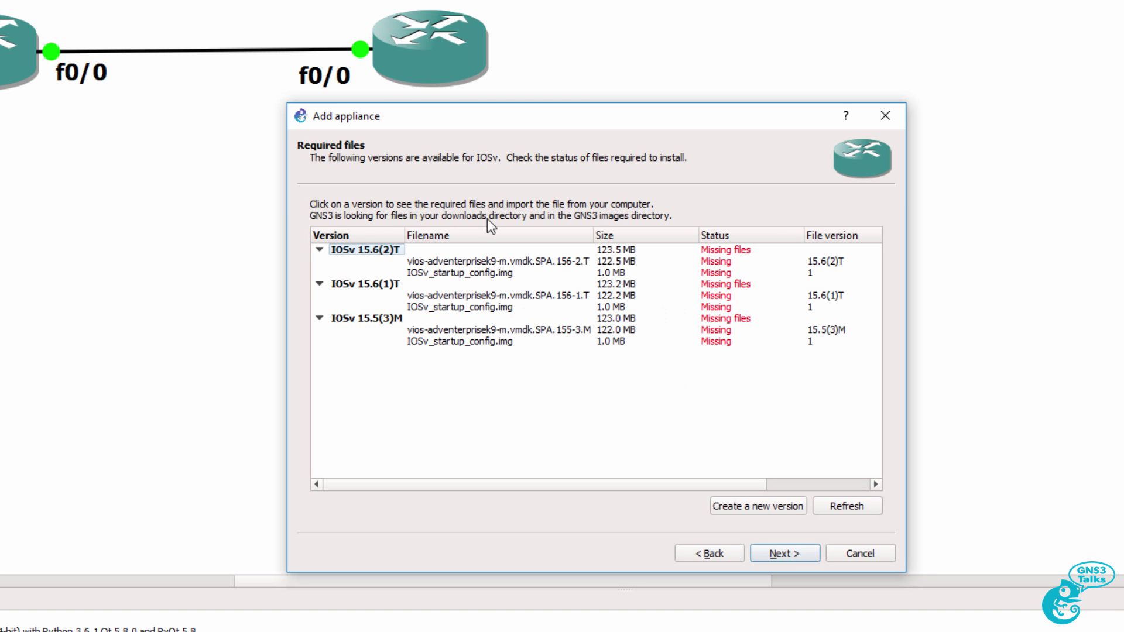
Select the missing IOSv_startup_config.img and fetch it online.
left_click(425, 259)
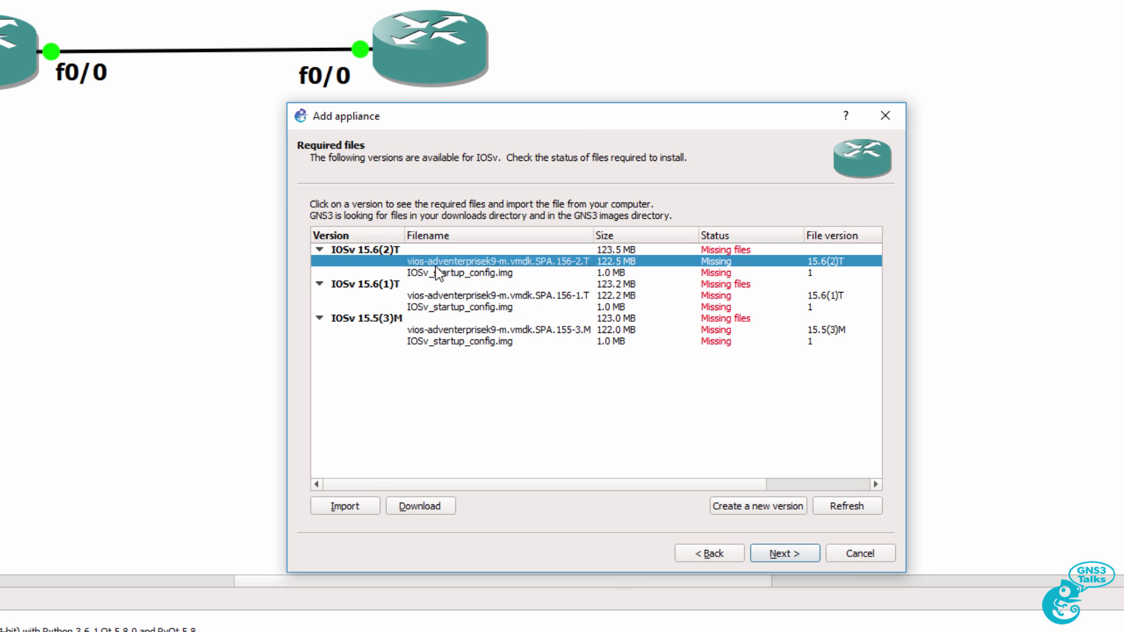
left_click(438, 281)
left_click(440, 273)
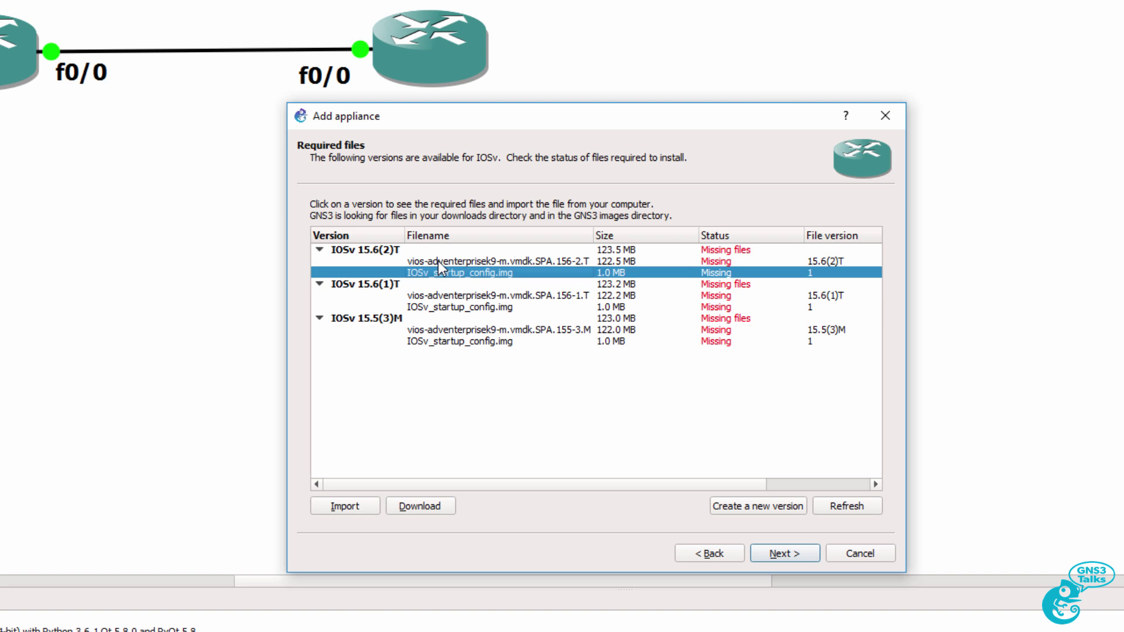
left_click(356, 507)
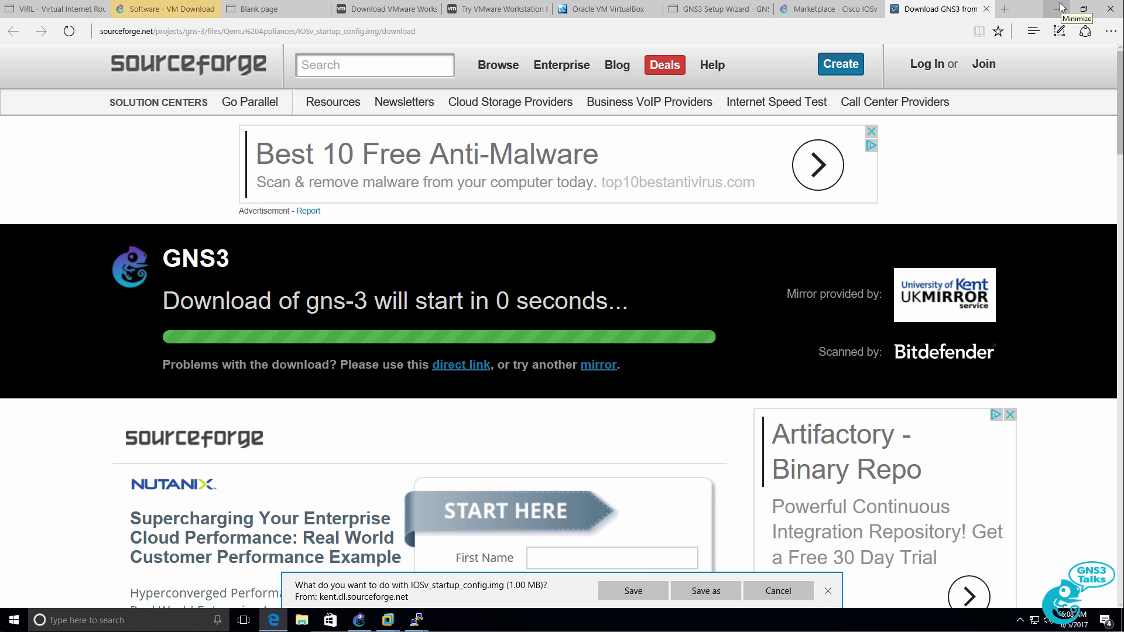
Save IOSv_startup_config.img and refresh the wizard so the startup config shows as Found.
left_click(633, 590)
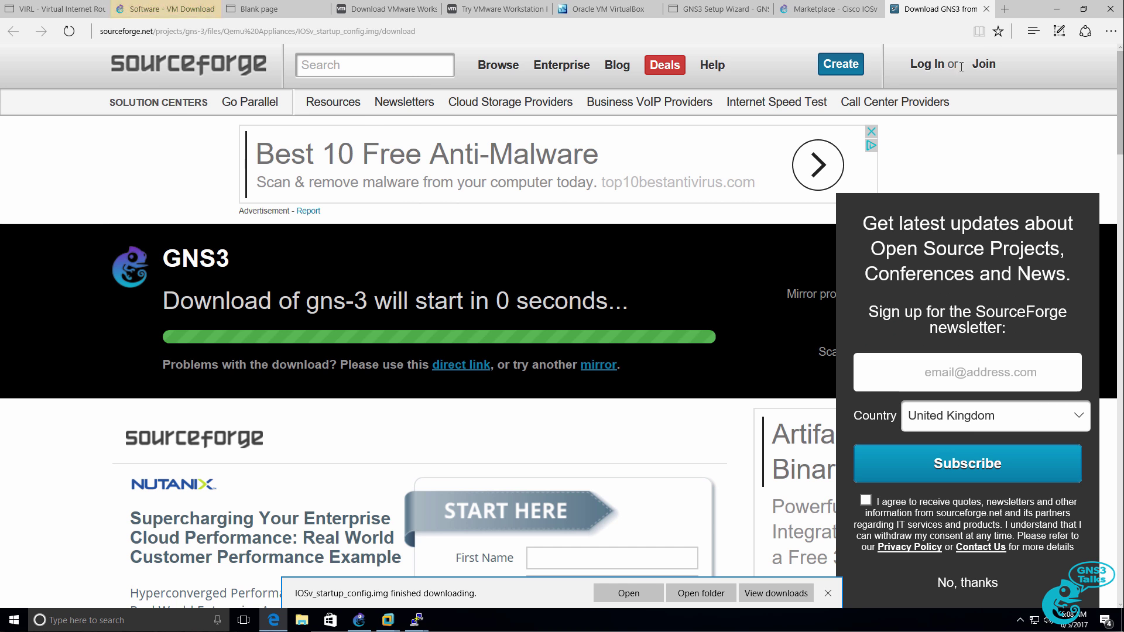
left_click(1057, 8)
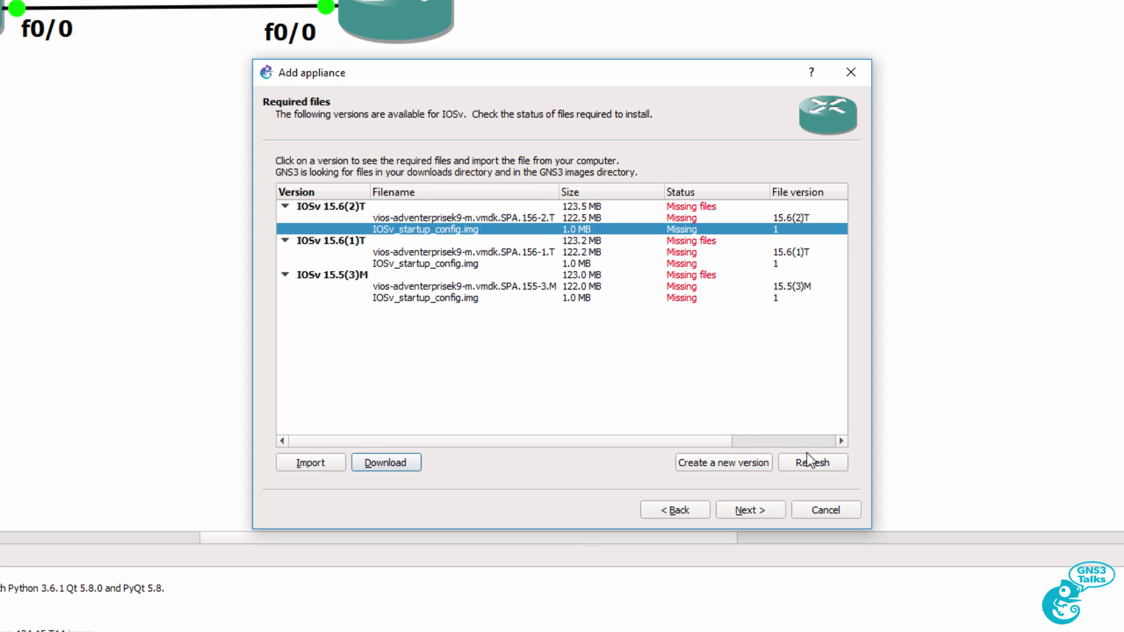
left_click(805, 464)
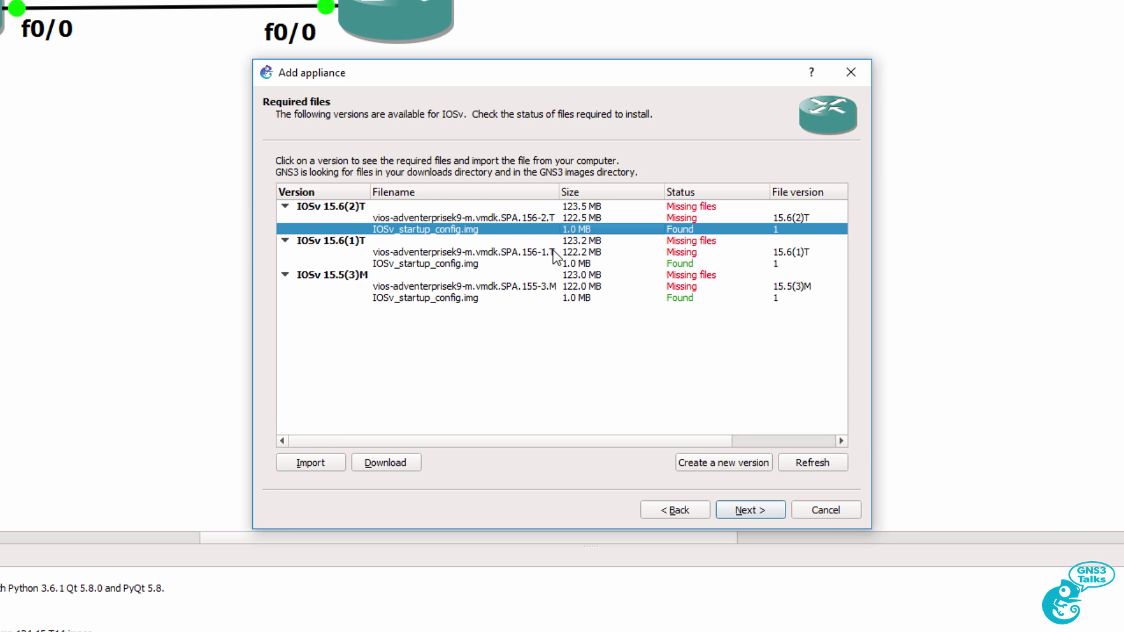
key("super+e")
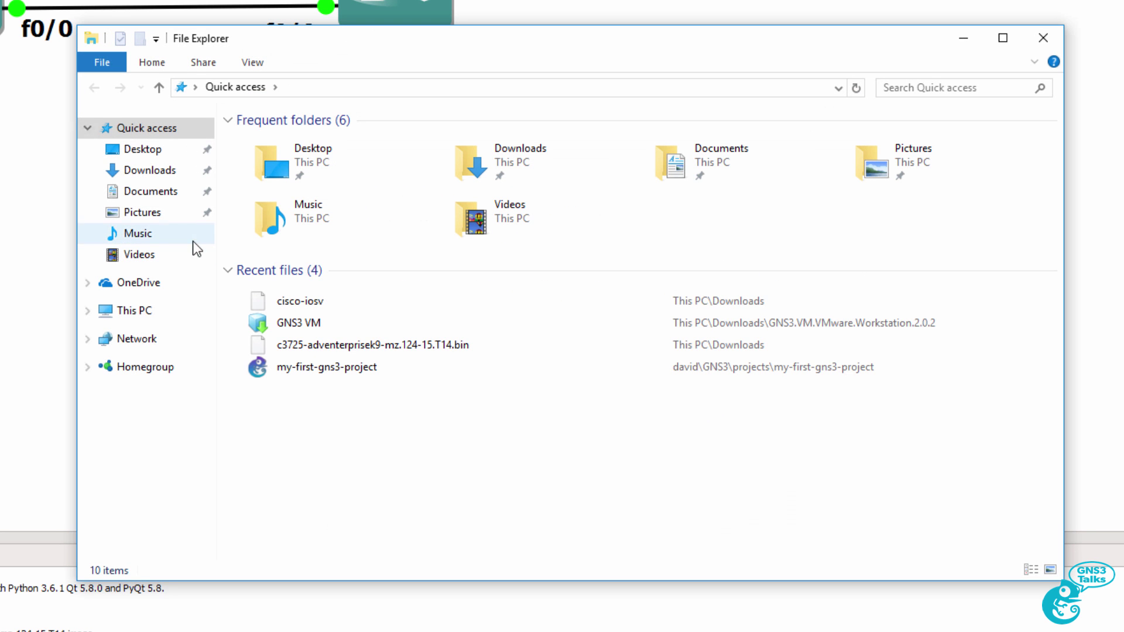
Paste the vios-adventerprisek9-m 15.6(2)T disk image into Downloads and close File Explorer.
left_click(162, 172)
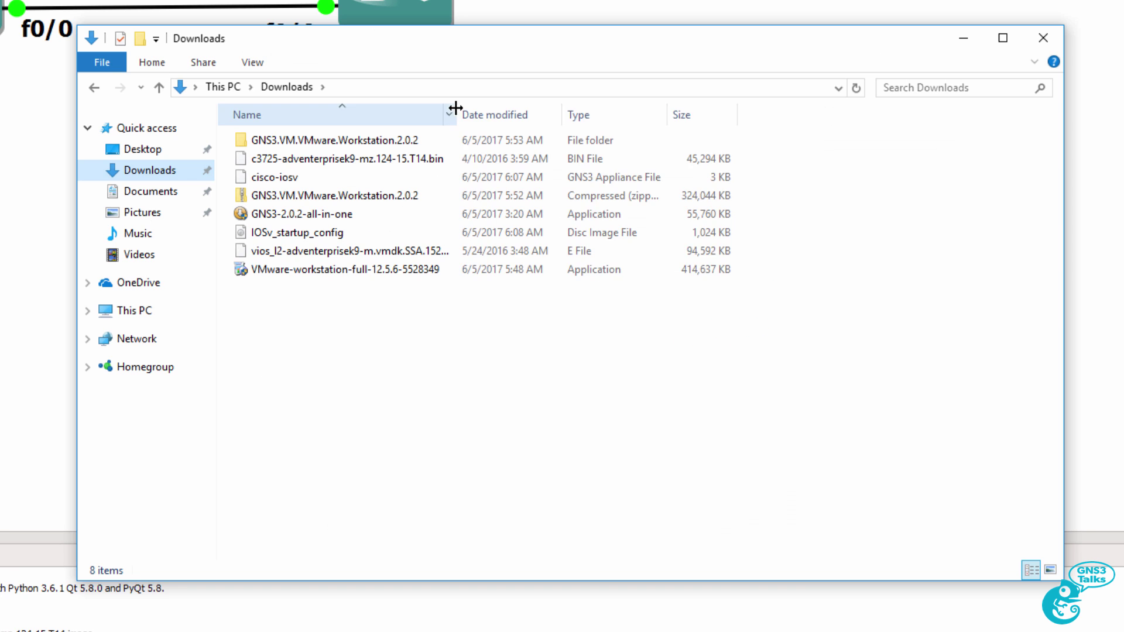
double_click(455, 112)
left_click(350, 257)
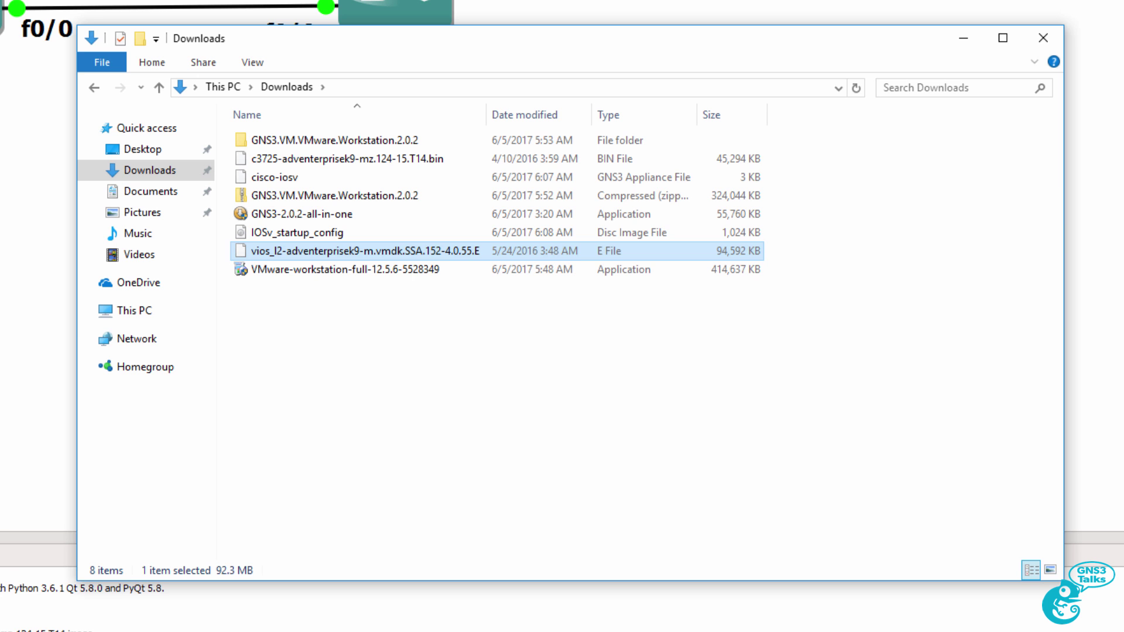
key("ctrl+v")
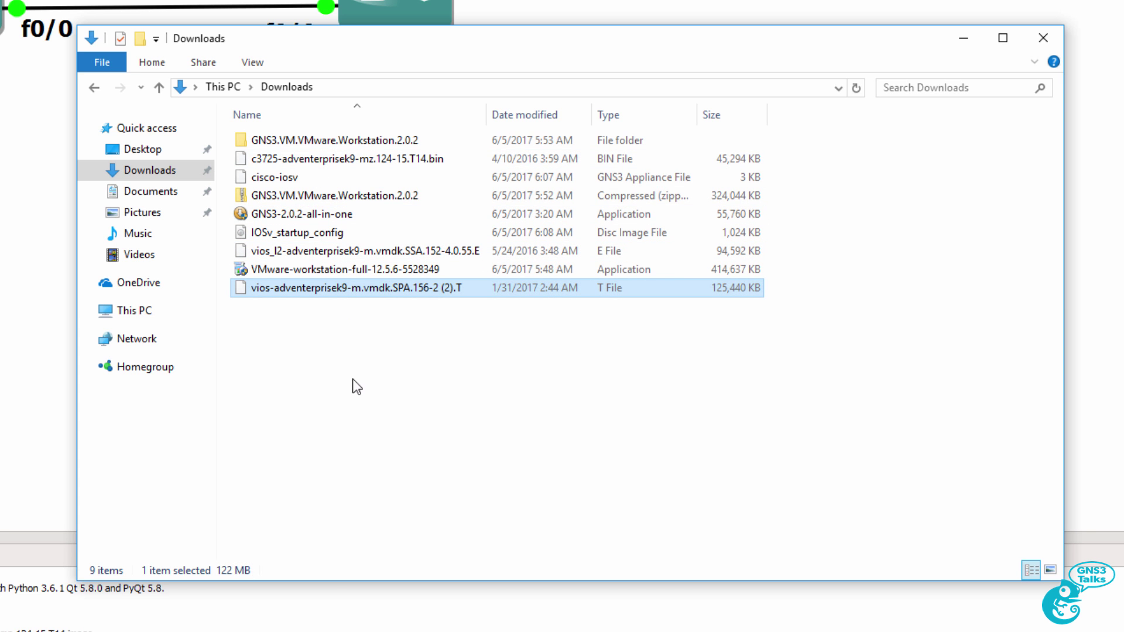
key("alt+Tab")
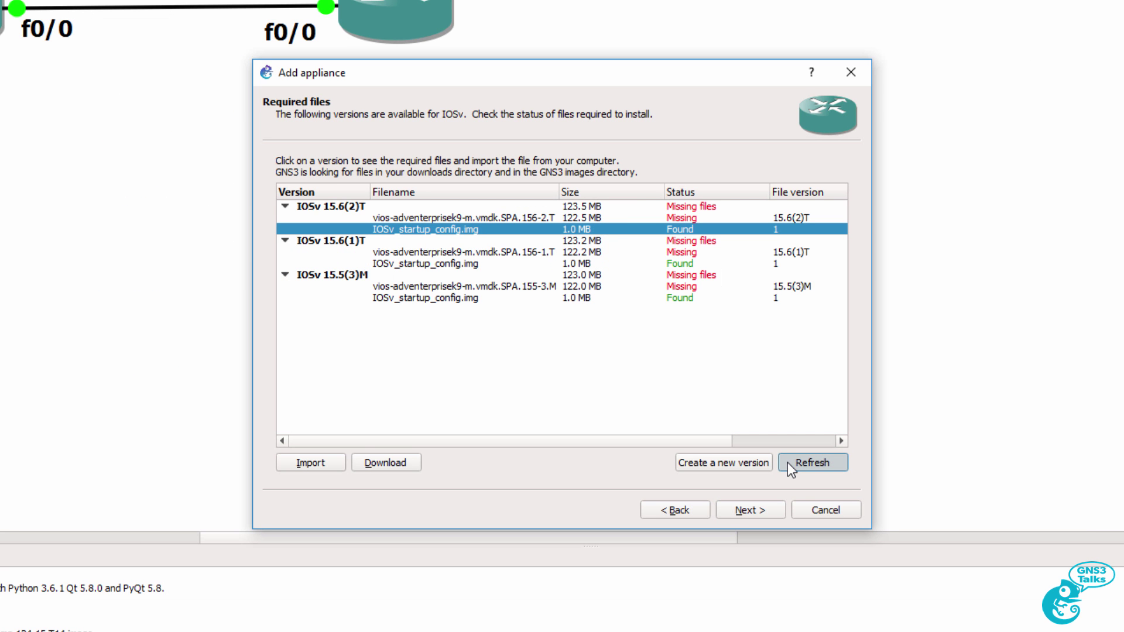
Refresh the image list and install Cisco IOSv 15.6(2)T with the default Qemu binary and summary settings.
left_click(787, 462)
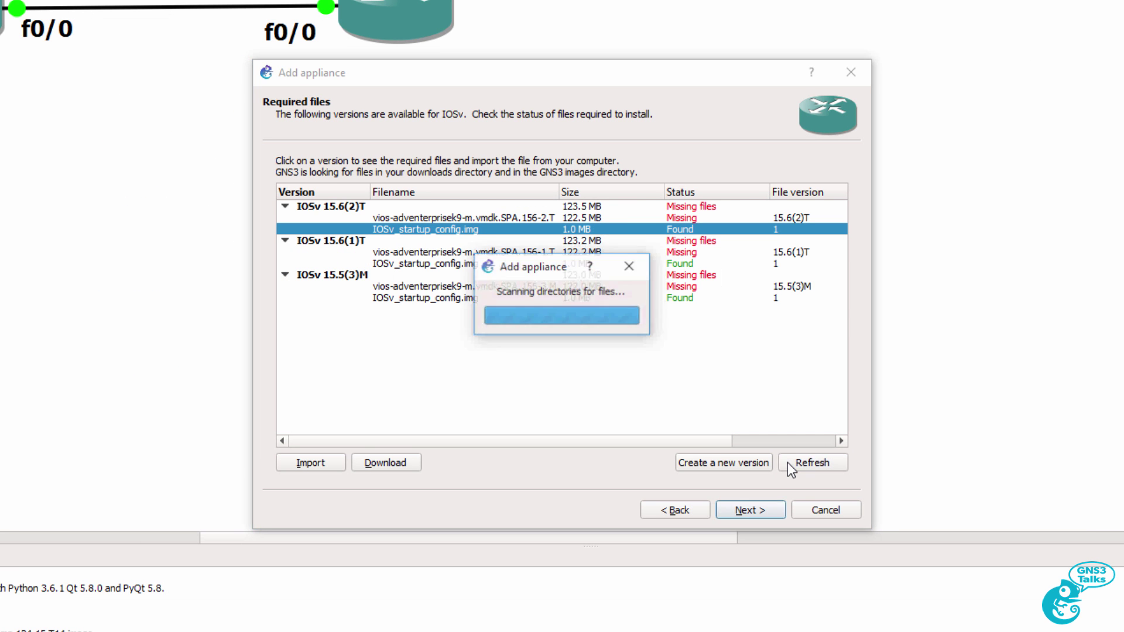
left_click(287, 207)
left_click(316, 209)
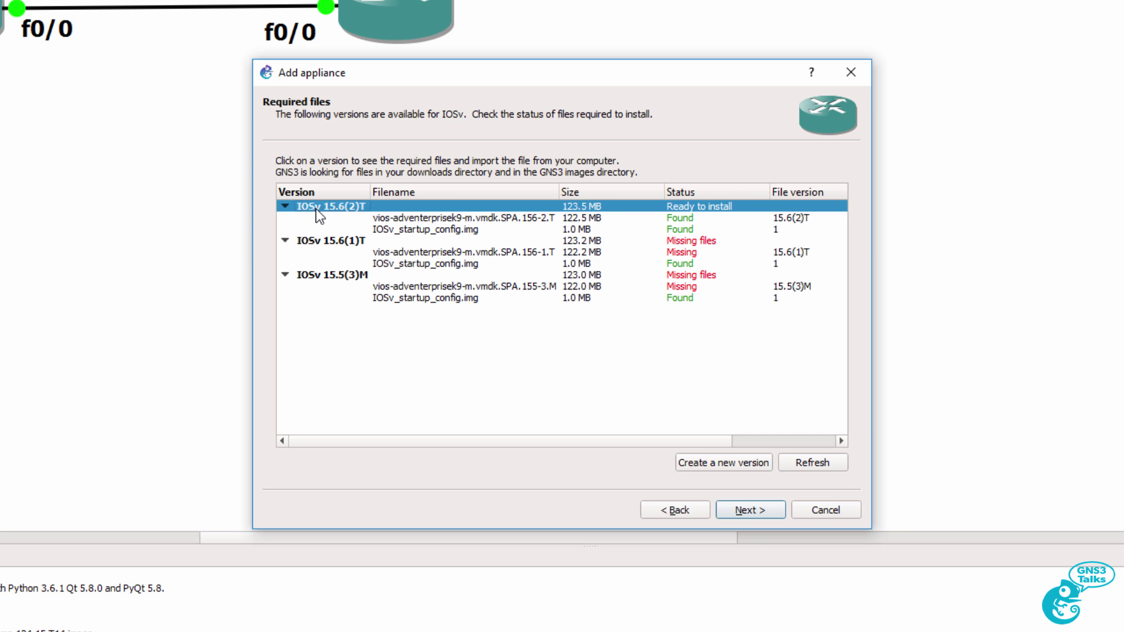
left_click(760, 508)
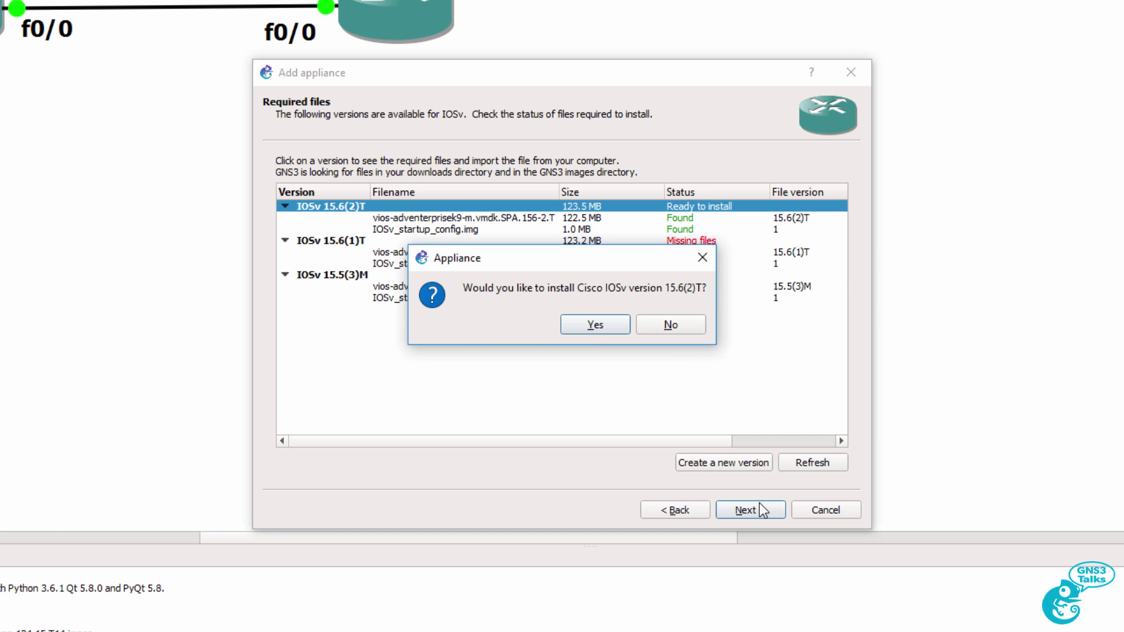
left_click(601, 325)
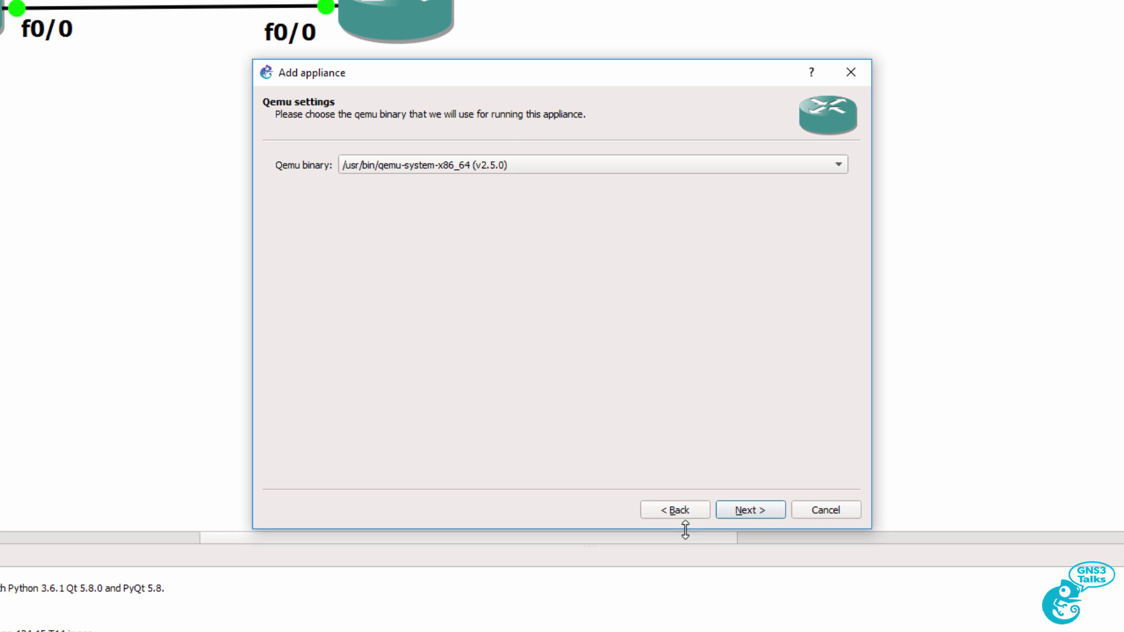
left_click(743, 512)
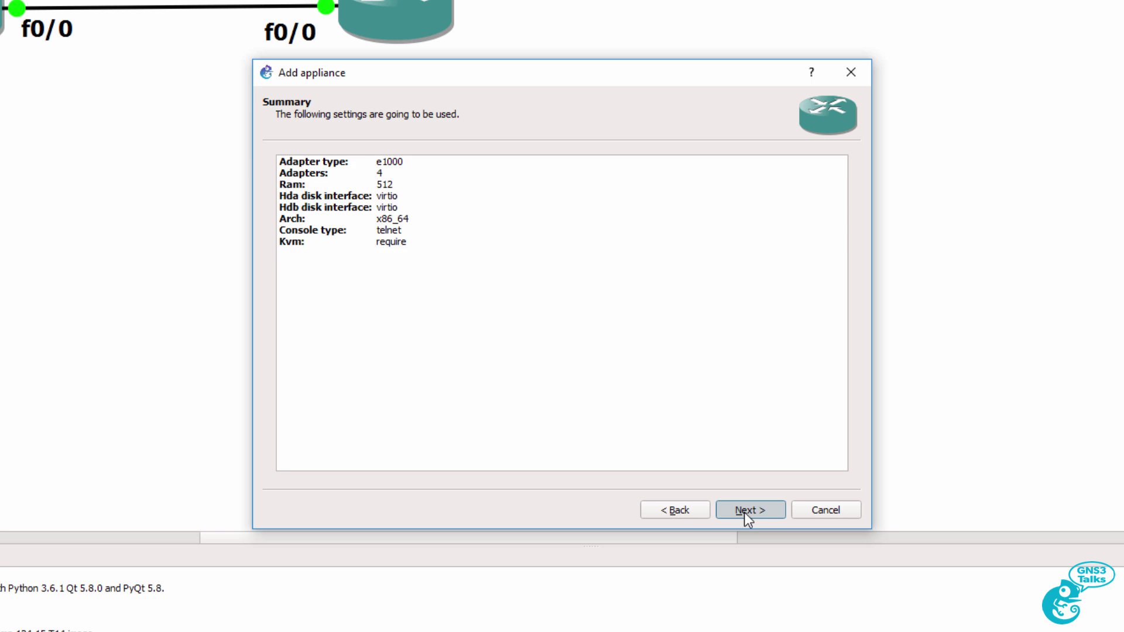
left_click(743, 512)
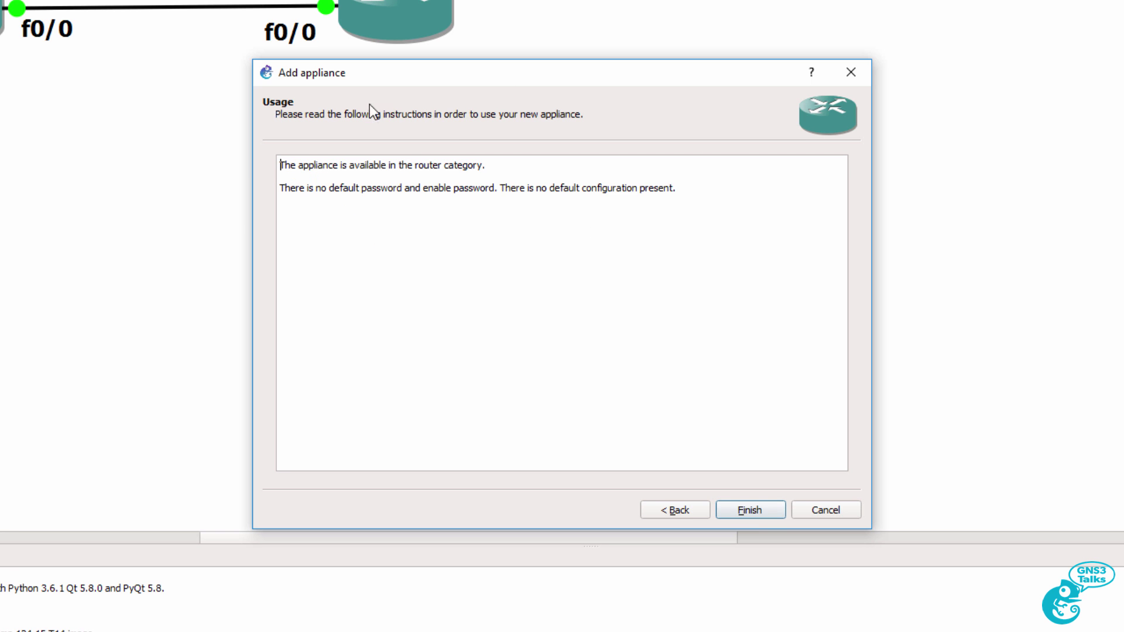
triple_click(176, 188)
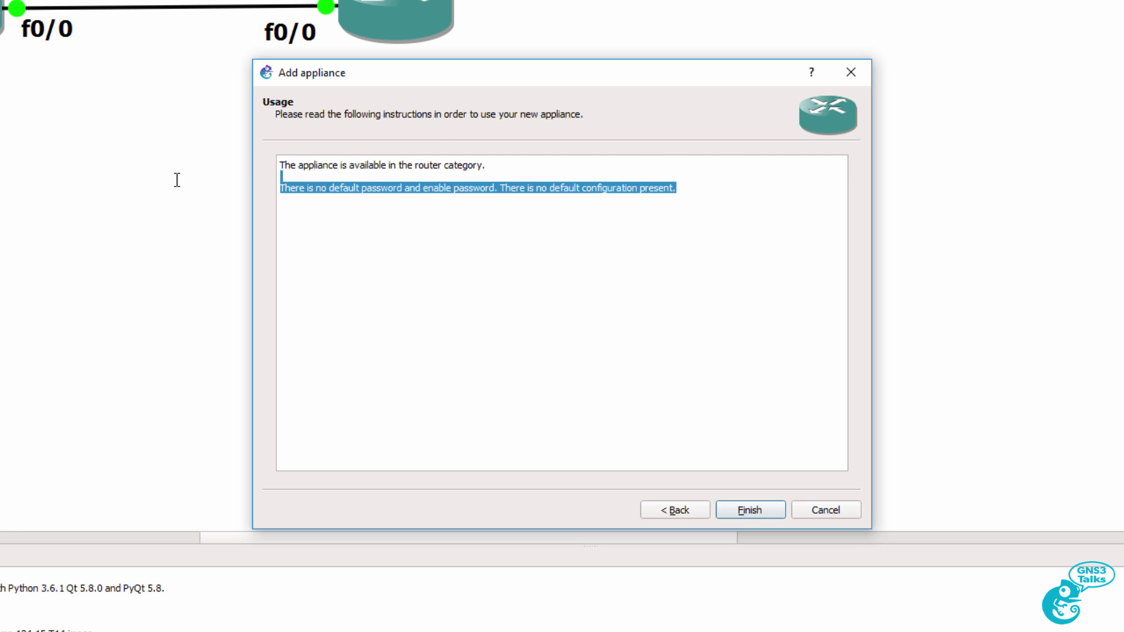
left_click(767, 511)
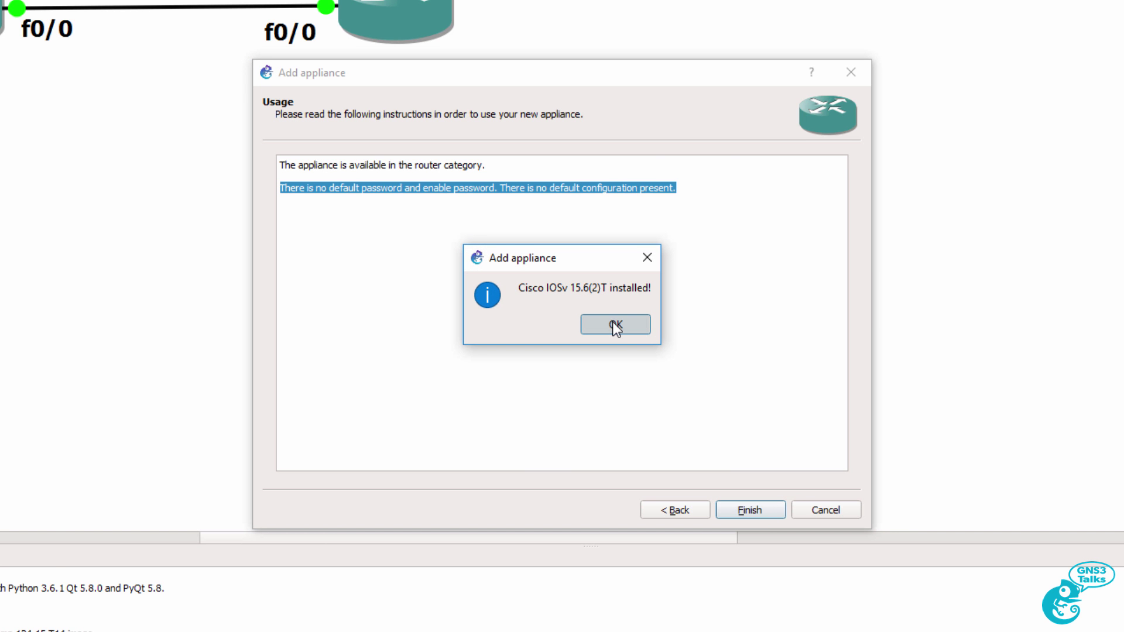
left_click(614, 326)
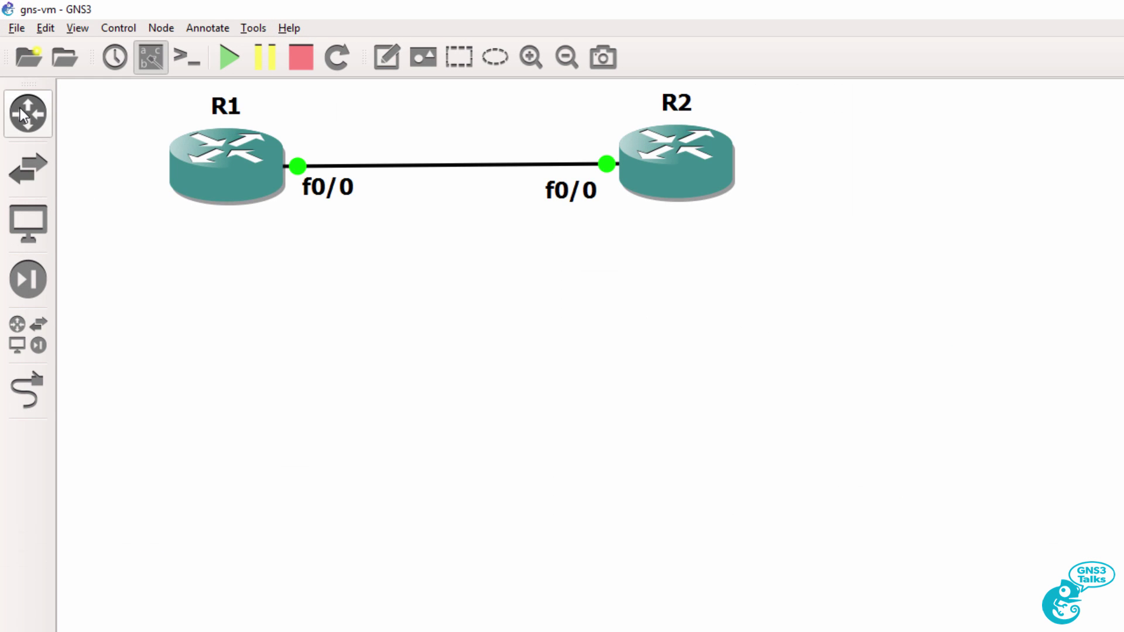
left_click(27, 111)
Place a Cisco IOSv 15.6(2)T router below R1 and cable R1's FastEthernet0/1 to its Gi0/0.
left_click(183, 174)
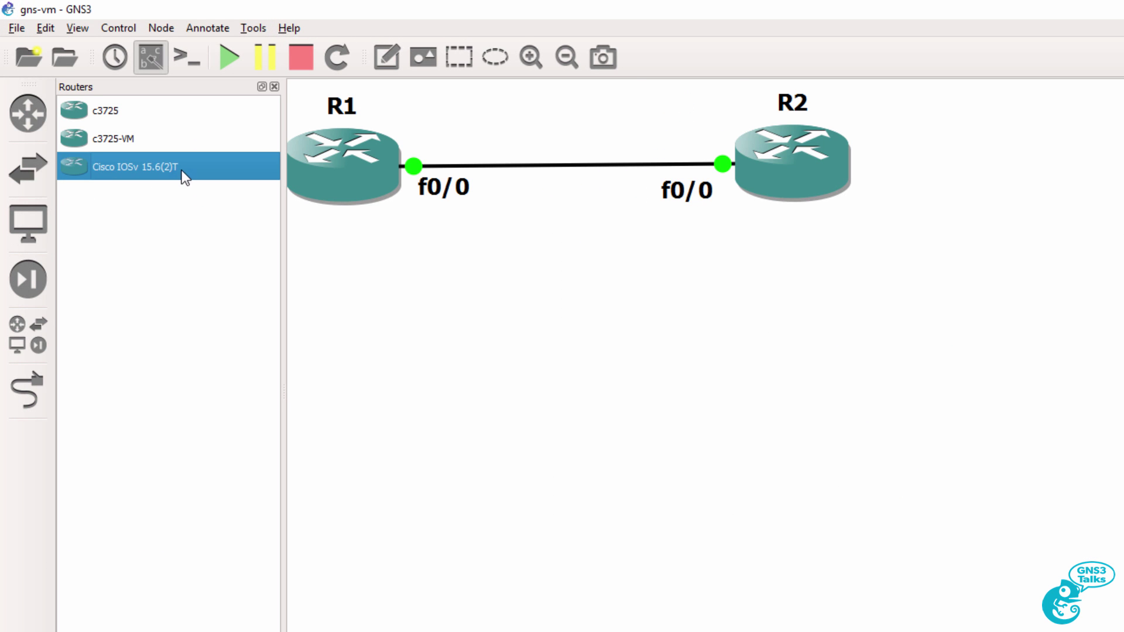
left_click_drag(145, 175, 679, 358)
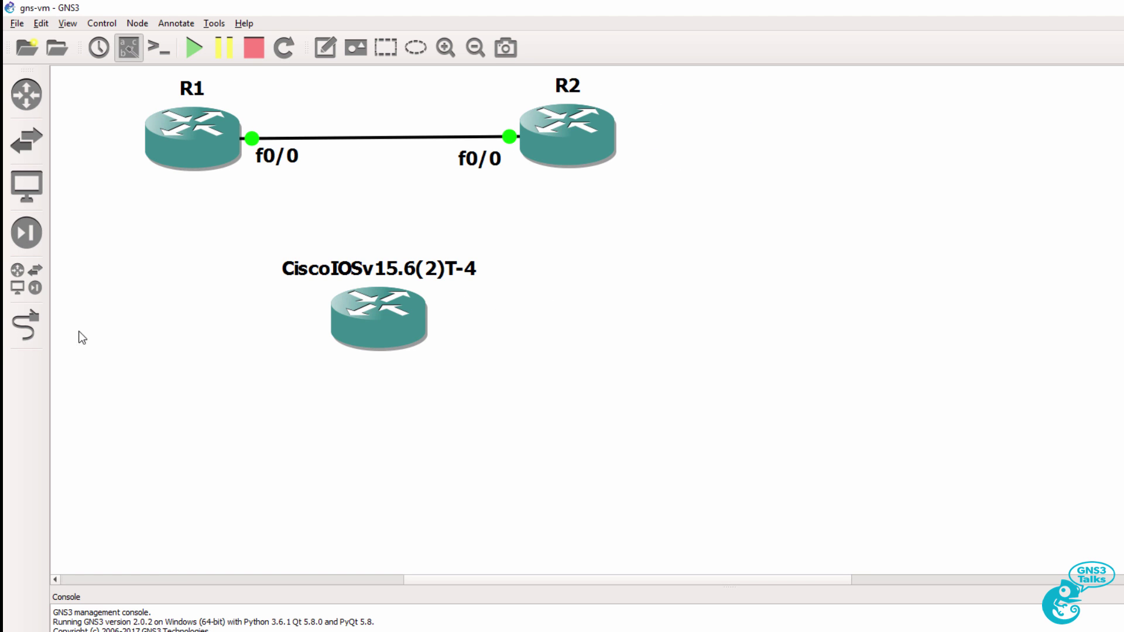
left_click(26, 325)
left_click(182, 157)
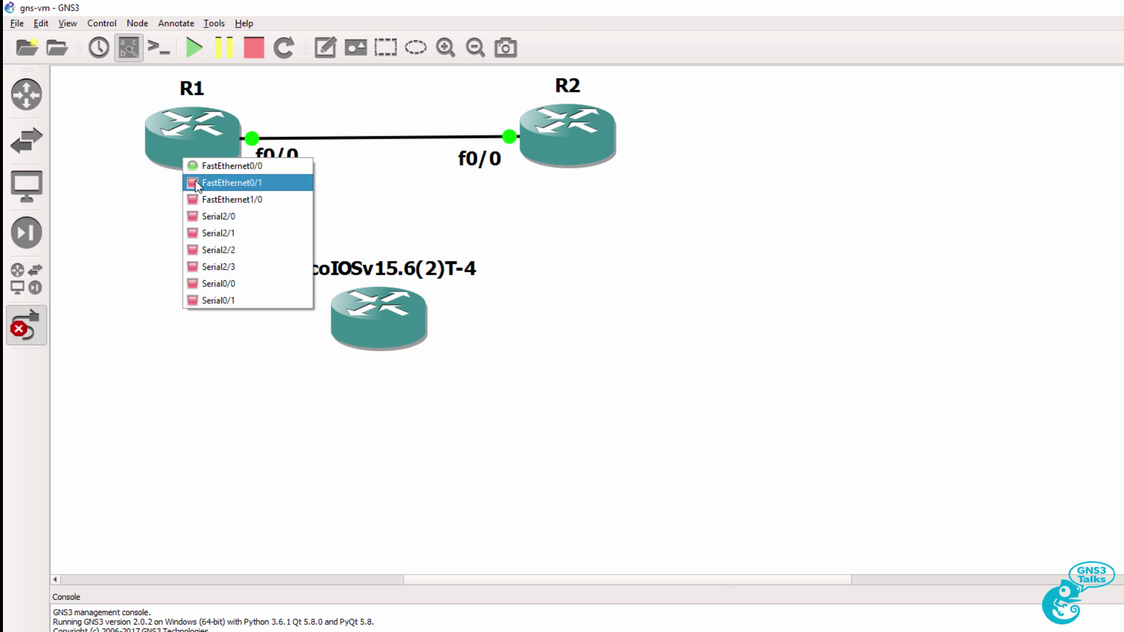
left_click(197, 181)
left_click(384, 326)
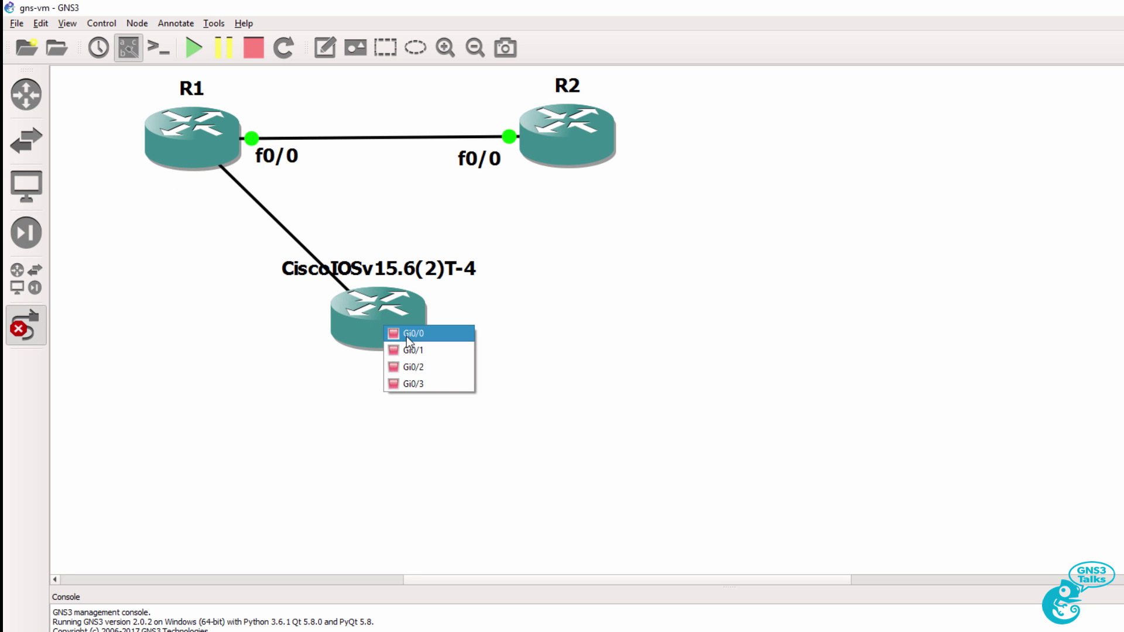
left_click(406, 333)
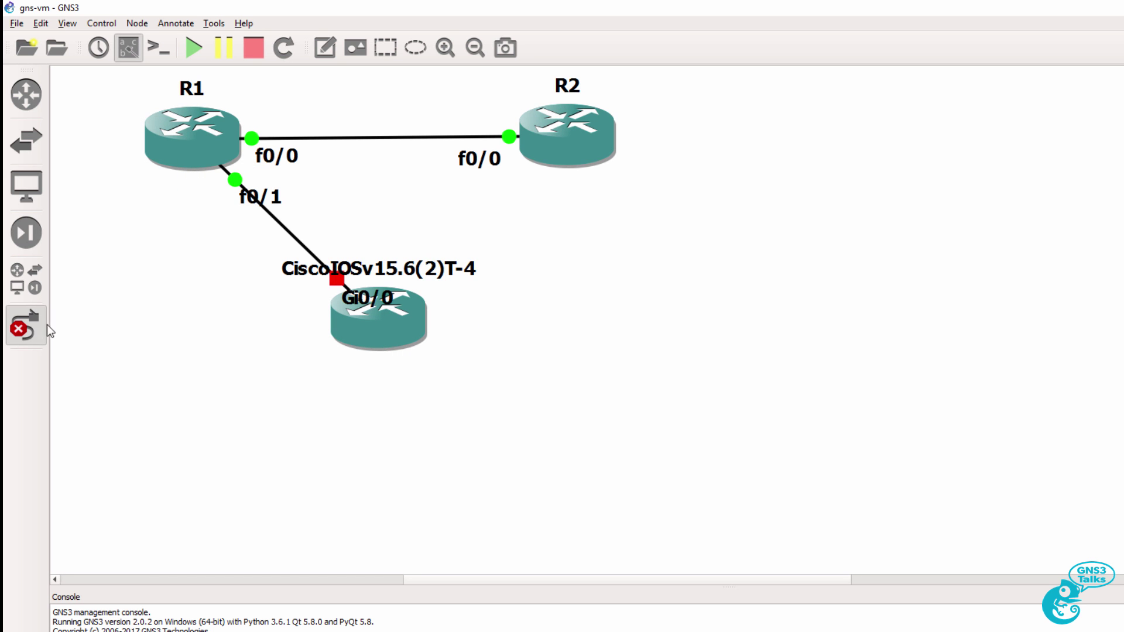
Tidy the labels by moving the Gi0/0 label and placing the router name beneath the IOSv router.
left_click(37, 325)
left_click_drag(400, 313, 298, 293)
left_click_drag(421, 272, 423, 389)
Start the IOSv router and open its console, closing R1's console window.
right_click(391, 335)
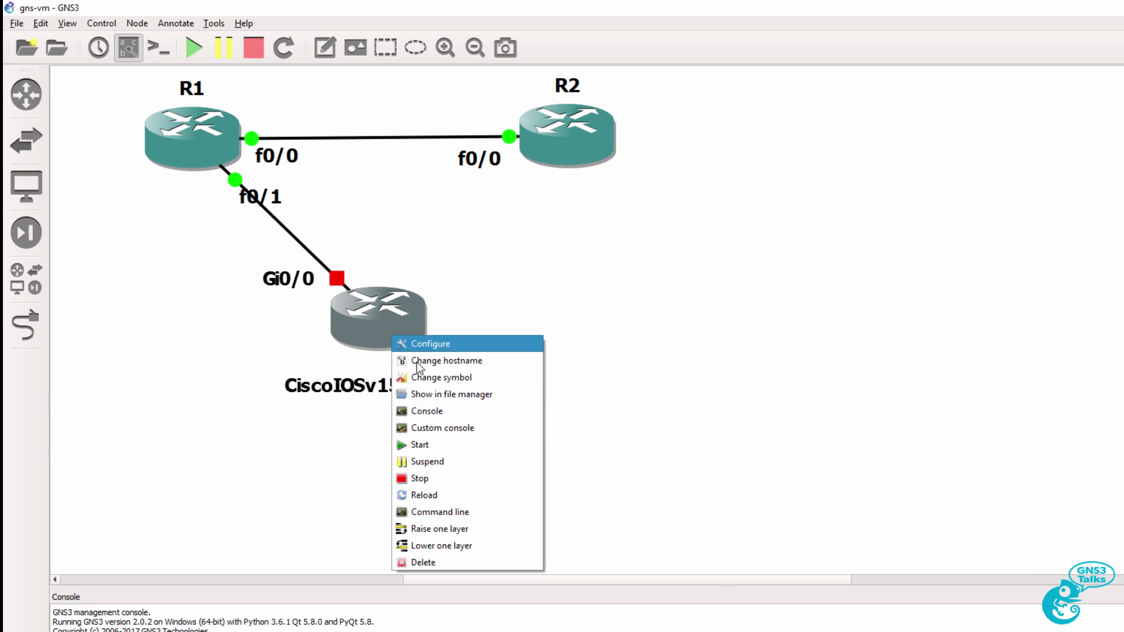
left_click(441, 446)
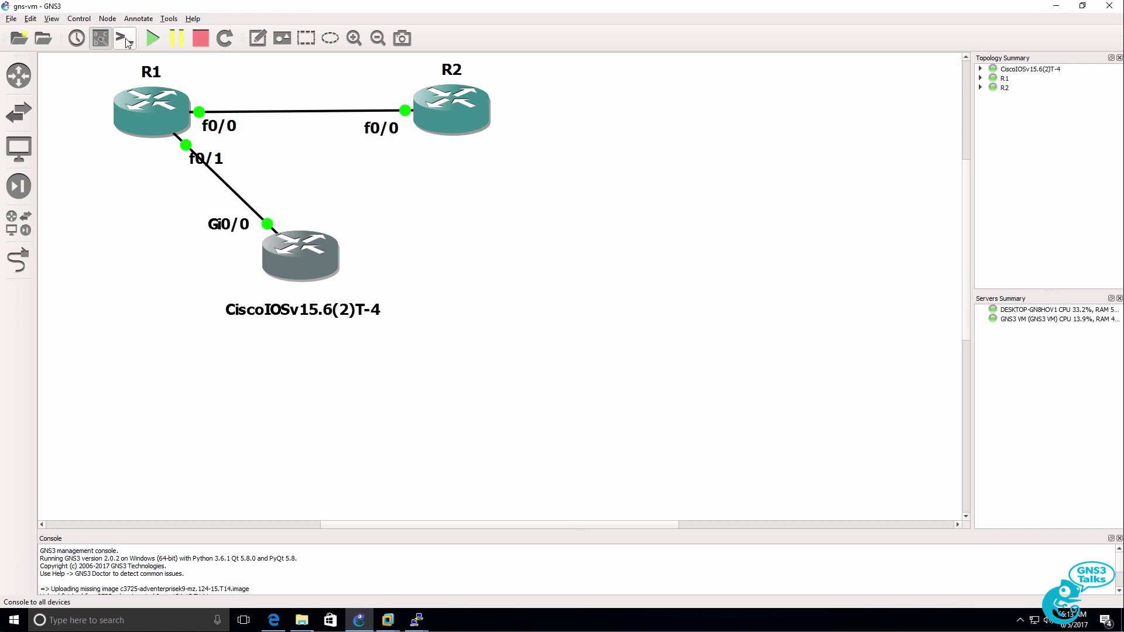
left_click(124, 38)
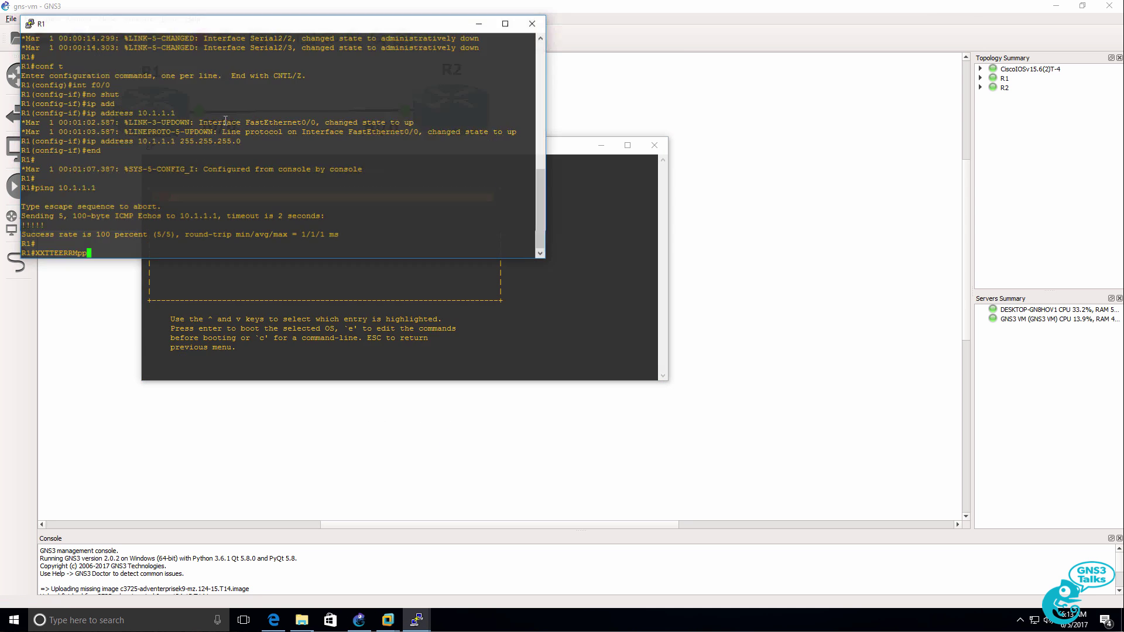
left_click(532, 23)
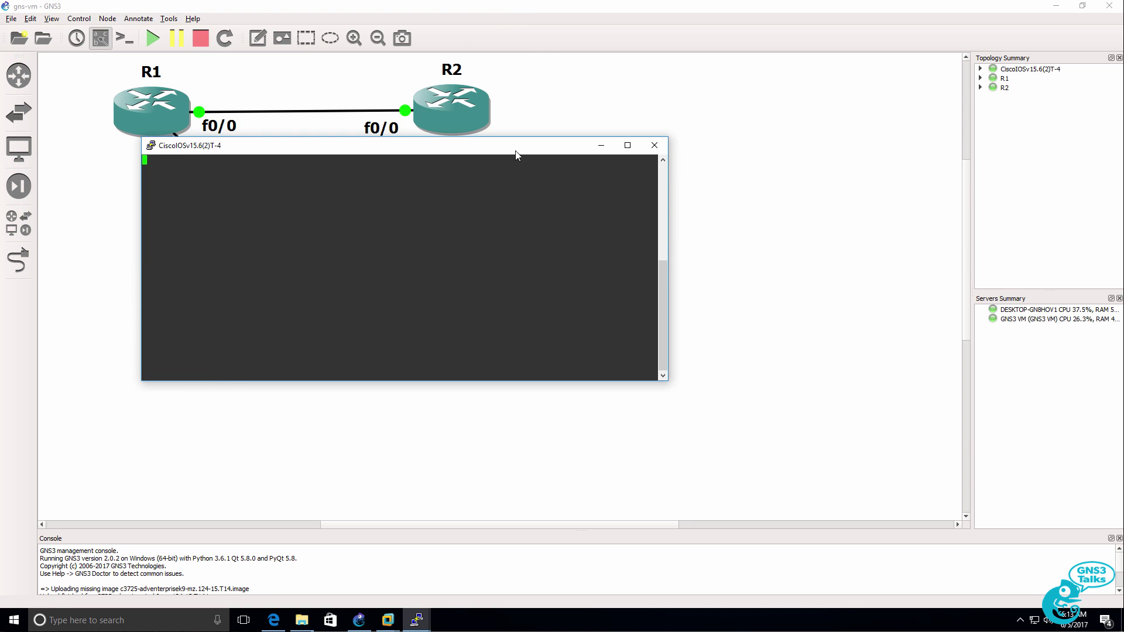
left_click_drag(515, 152, 840, 204)
Change the IOSv console font to Courier New bold 18 and apply it.
right_click(841, 203)
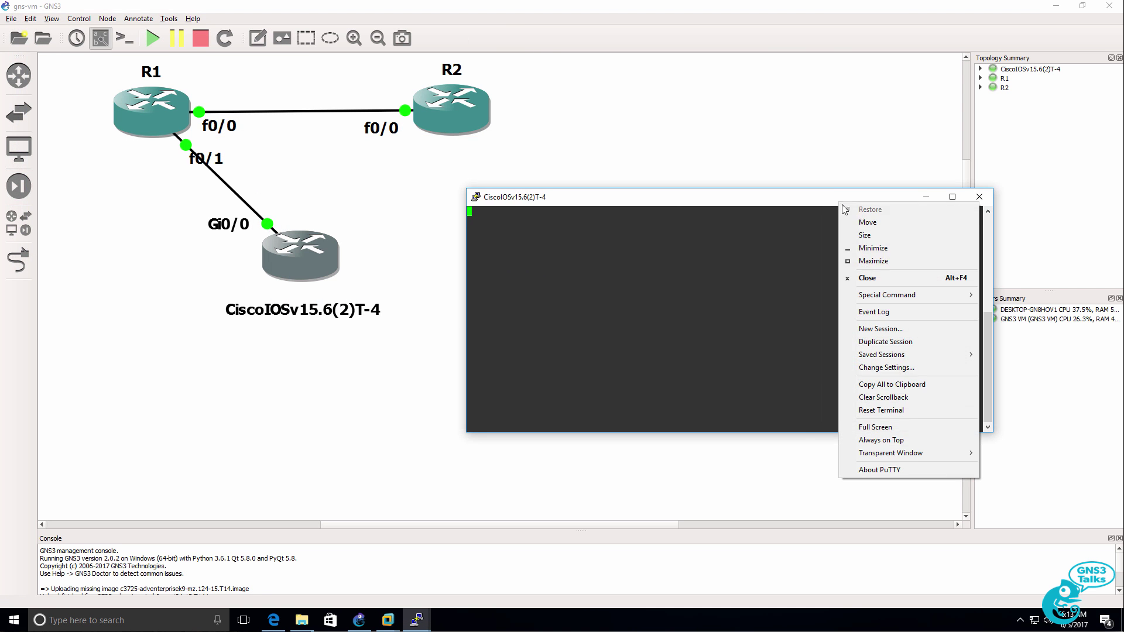
left_click(900, 369)
left_click(477, 285)
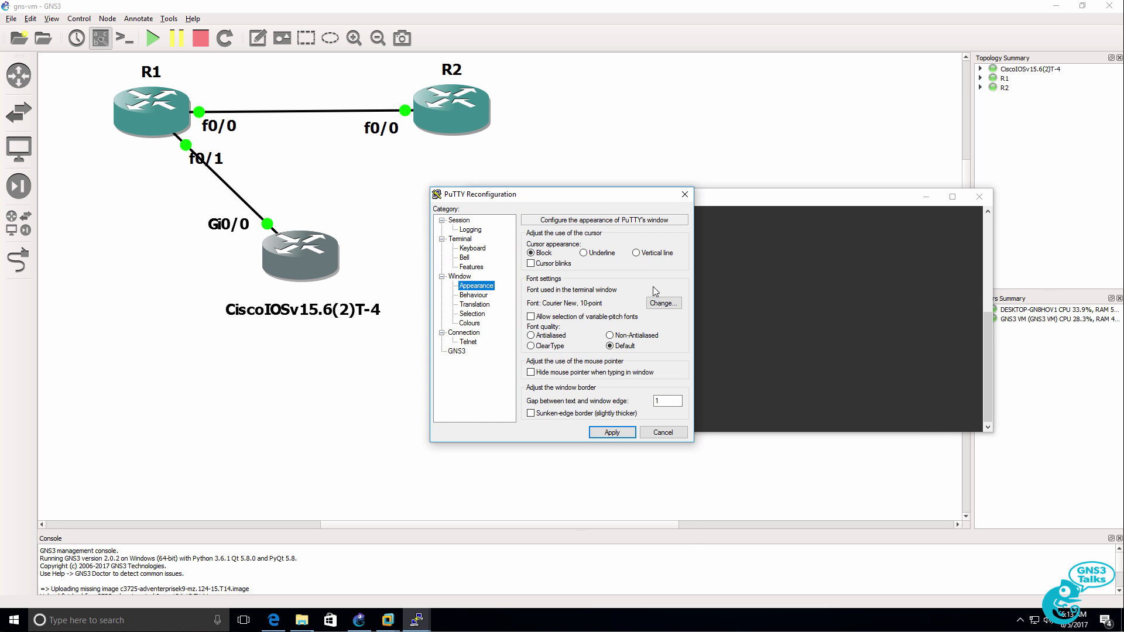
left_click(662, 303)
left_click(573, 335)
left_click(661, 356)
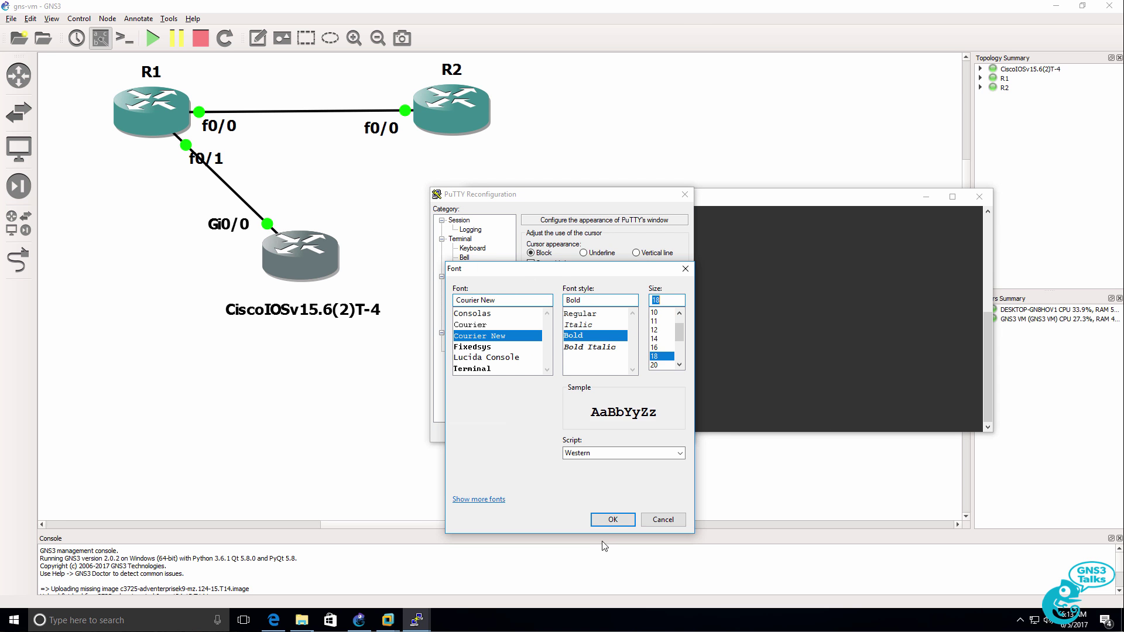
left_click(613, 519)
left_click(614, 431)
left_click_drag(708, 196, 549, 104)
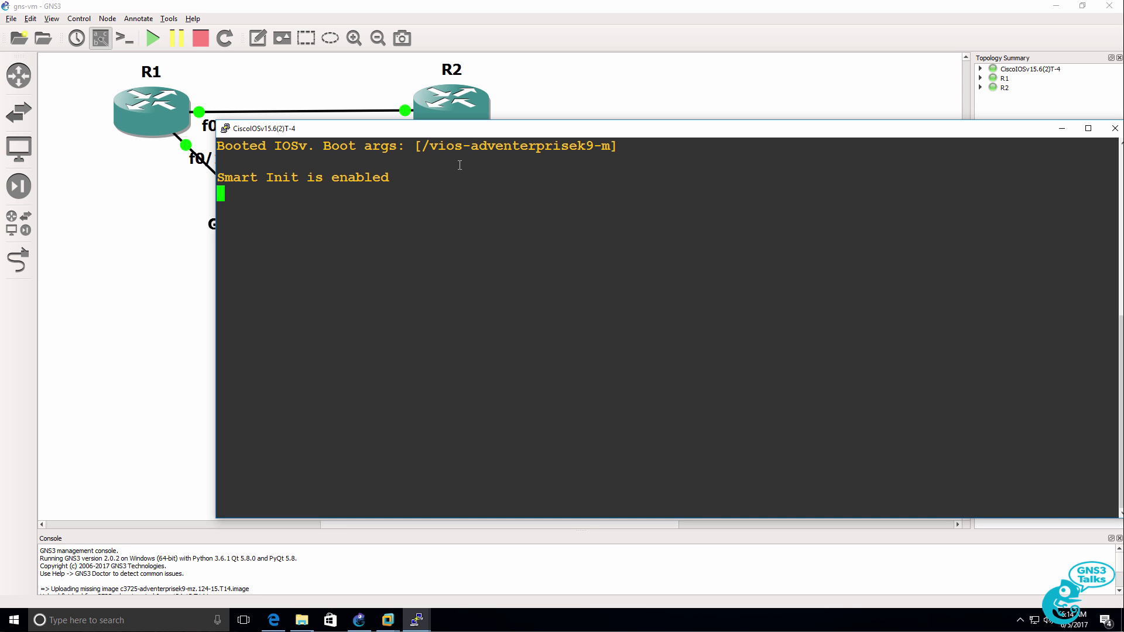
Reposition the IOSv console window lower on screen and check the GNS3 VM window.
left_click_drag(483, 129, 451, 138)
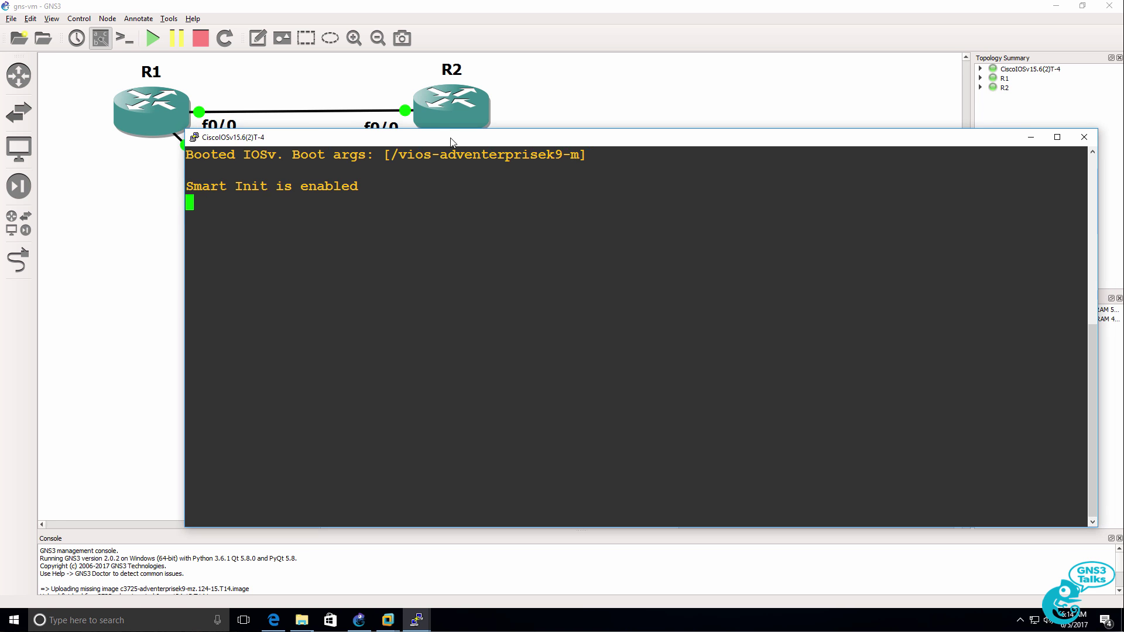
left_click_drag(361, 138, 402, 210)
scroll(485, 367, "up", 5)
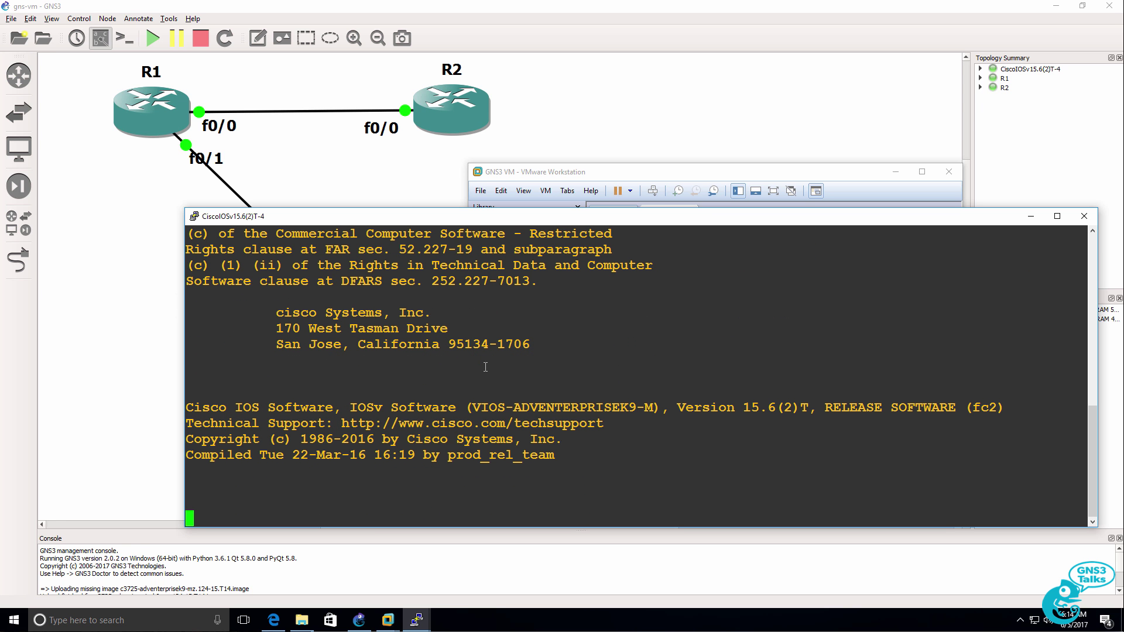
left_click(665, 196)
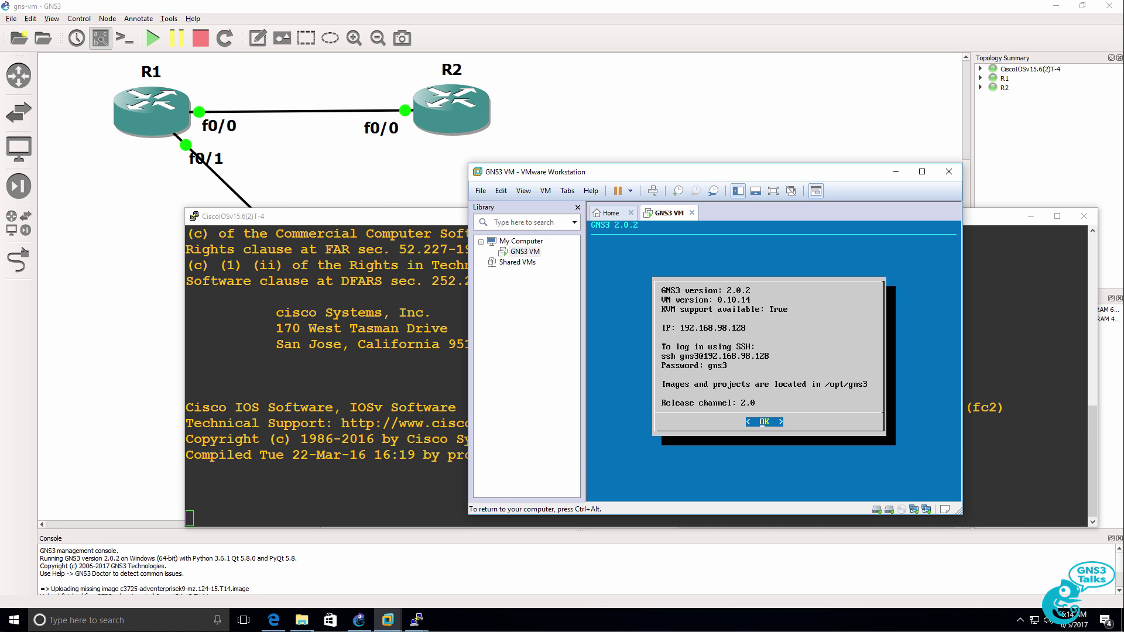
Make the IOSv console taller to show the boot banner, then bring R1's console back up.
left_click(377, 210)
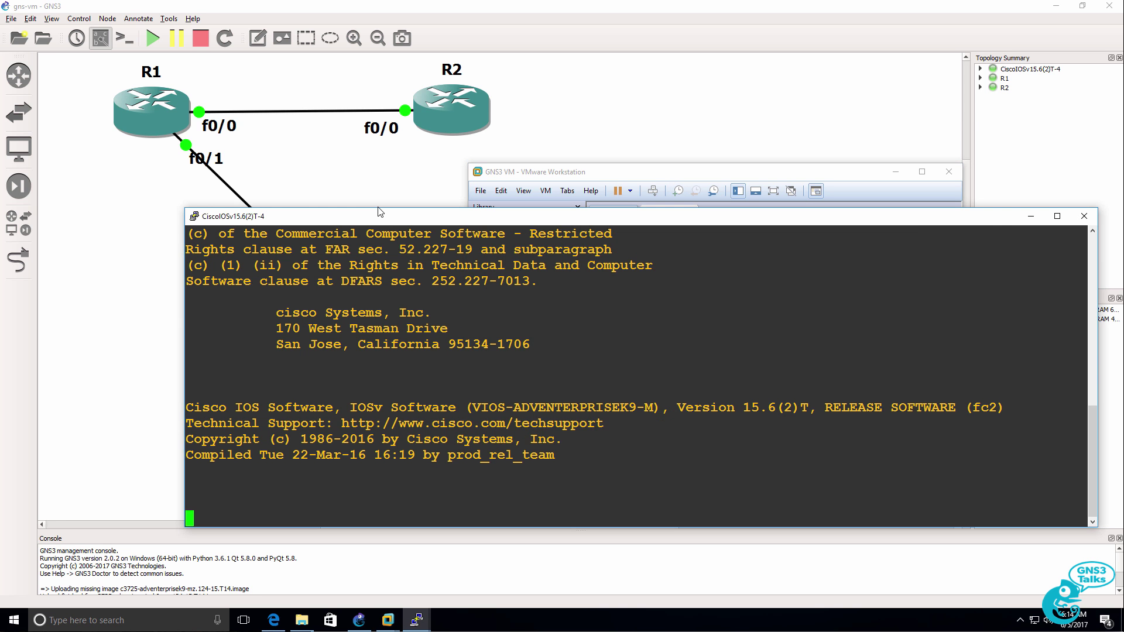
left_click_drag(378, 208, 376, 145)
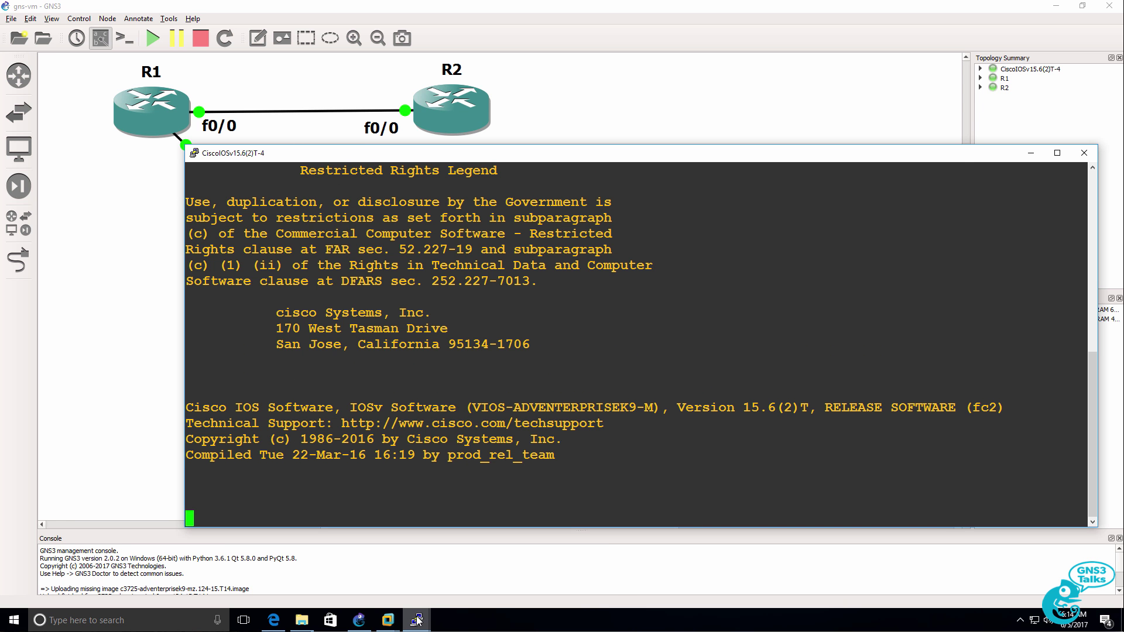
mouse_move(417, 620)
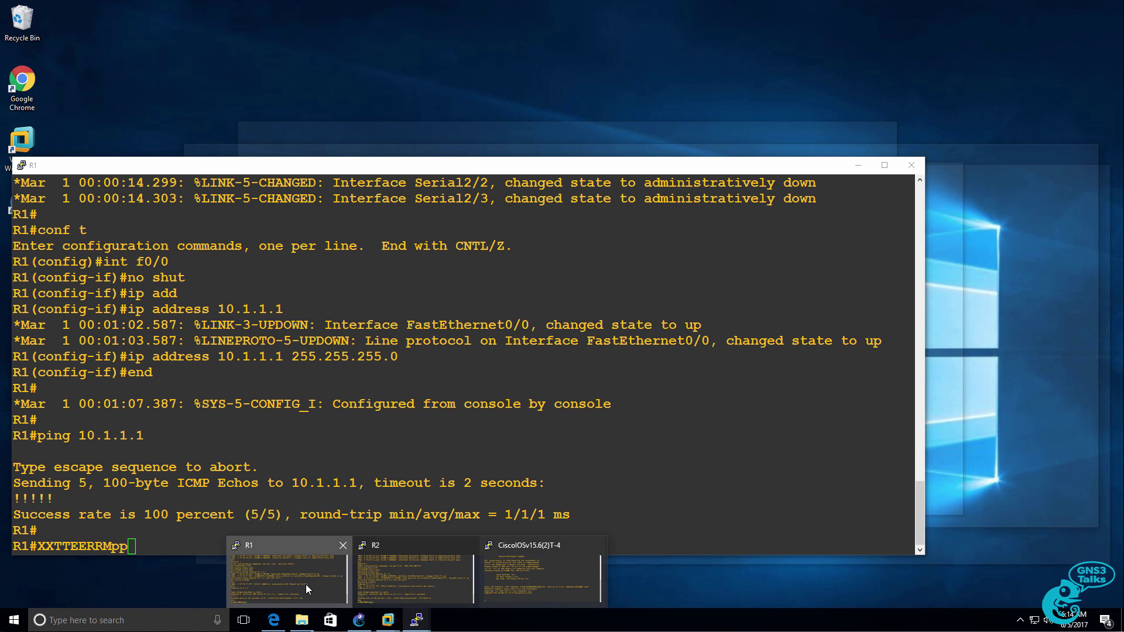
left_click(306, 584)
On R1, enter configuration mode and enable interface FastEthernet0/1 with no shut.
left_click(377, 154)
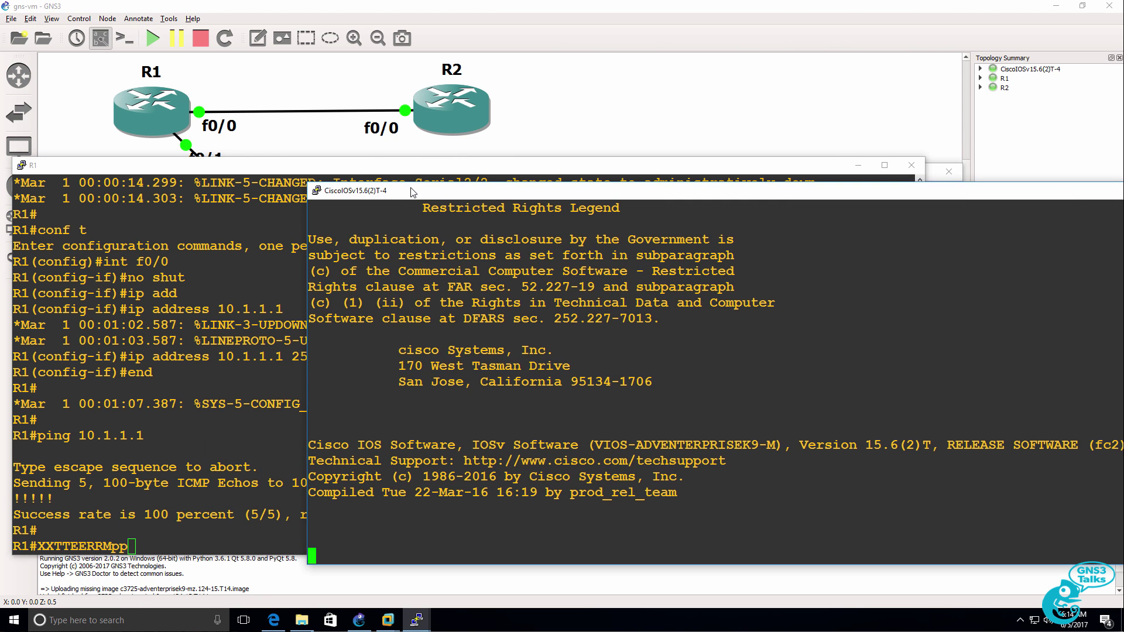
left_click(385, 172)
left_click_drag(385, 171, 403, 186)
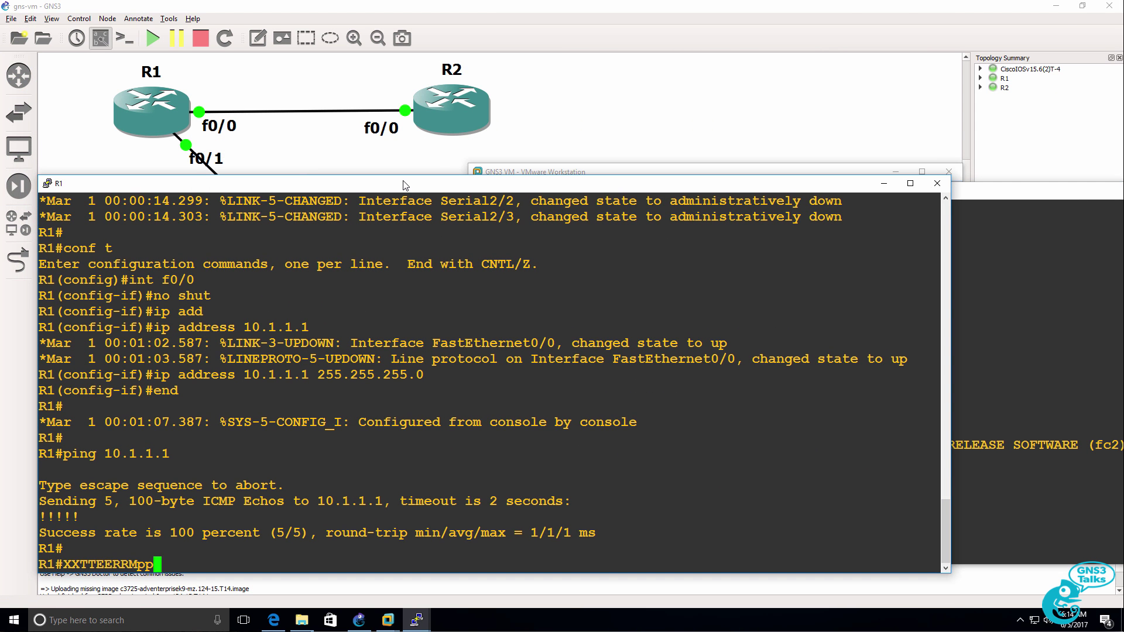
key("BackSpace")
key("BackSpace")
key("BackSpace")
key("BackSpace")
key("BackSpace")
key("BackSpace")
key("BackSpace")
key("BackSpace")
key("BackSpace")
key("BackSpace")
key("BackSpace")
type("conf t")
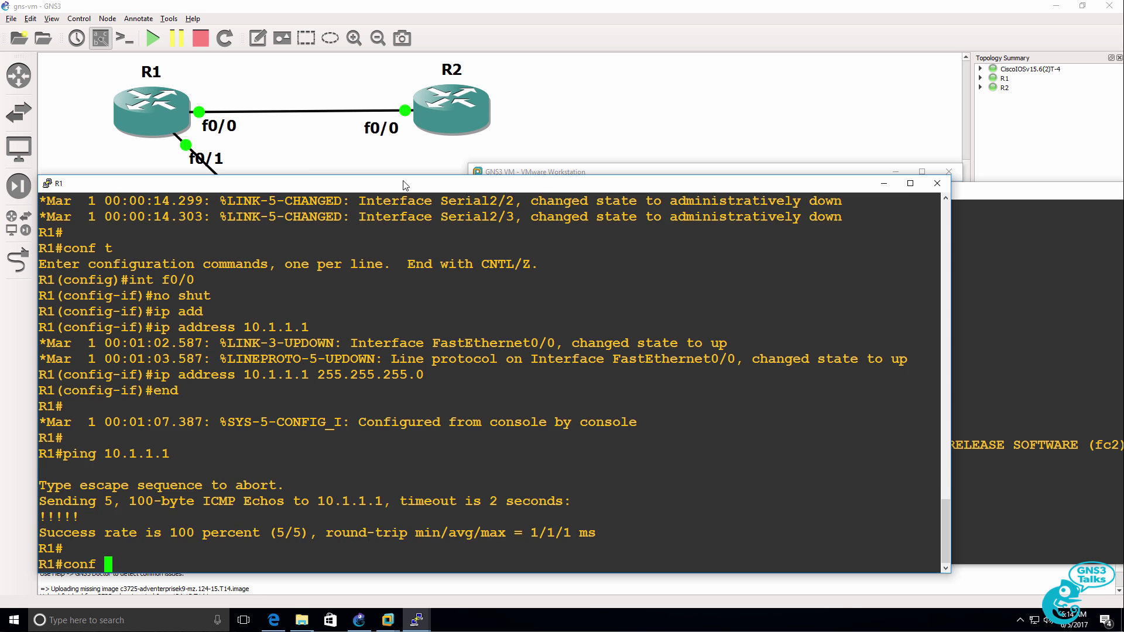
key("Return")
type("int gf")
key("BackSpace")
key("BackSpace")
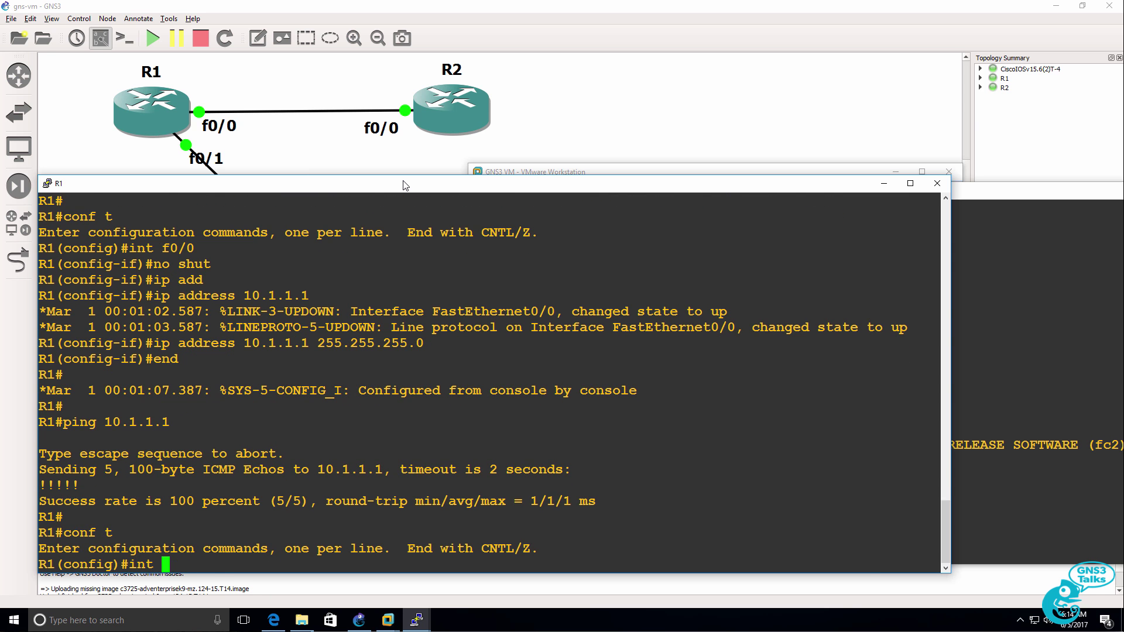
type("f0/1")
key("Return")
type("no shtu")
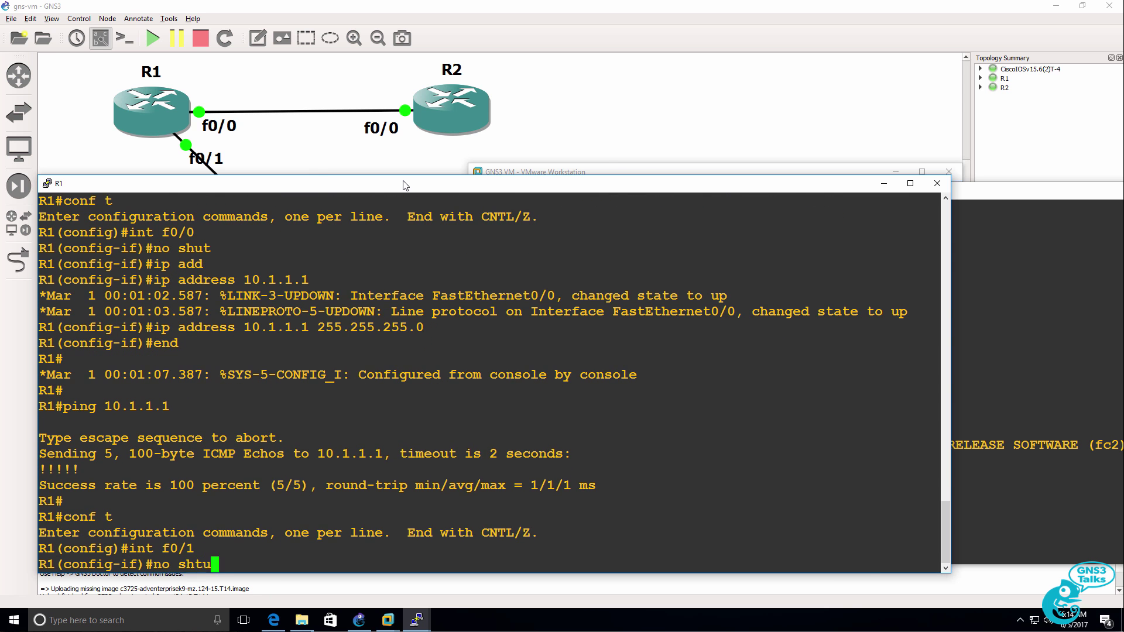
key("Return")
type("no shut")
key("Return")
Assign 10.1.2.1 255.255.255.0 to R1's f0/1.
type("ip")
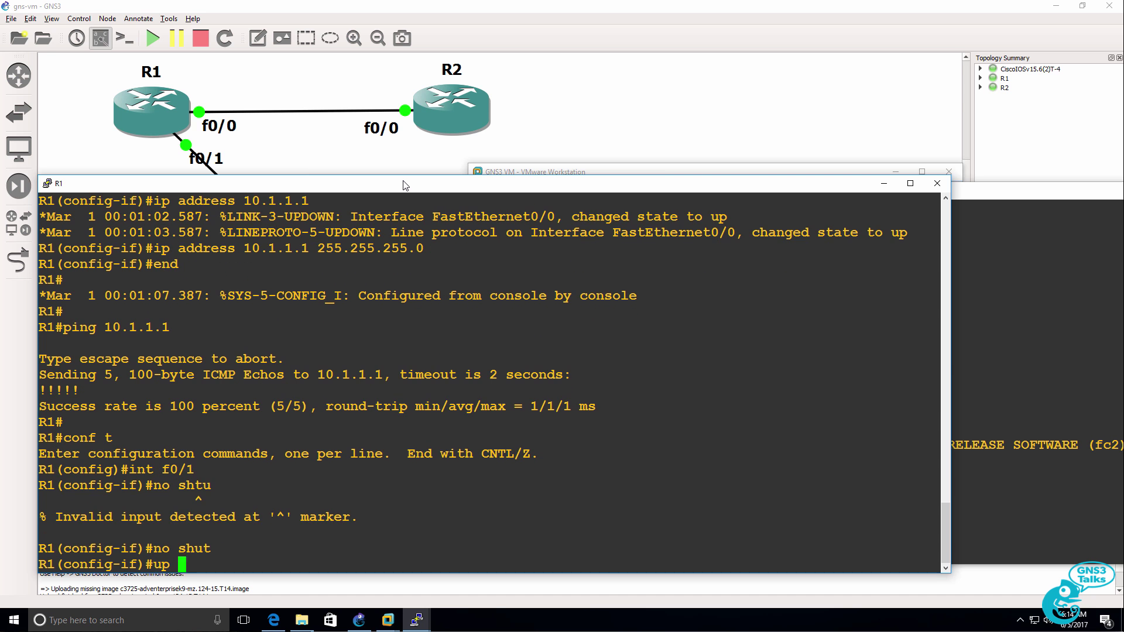
key("BackSpace")
key("BackSpace")
type("ip add")
key("Tab")
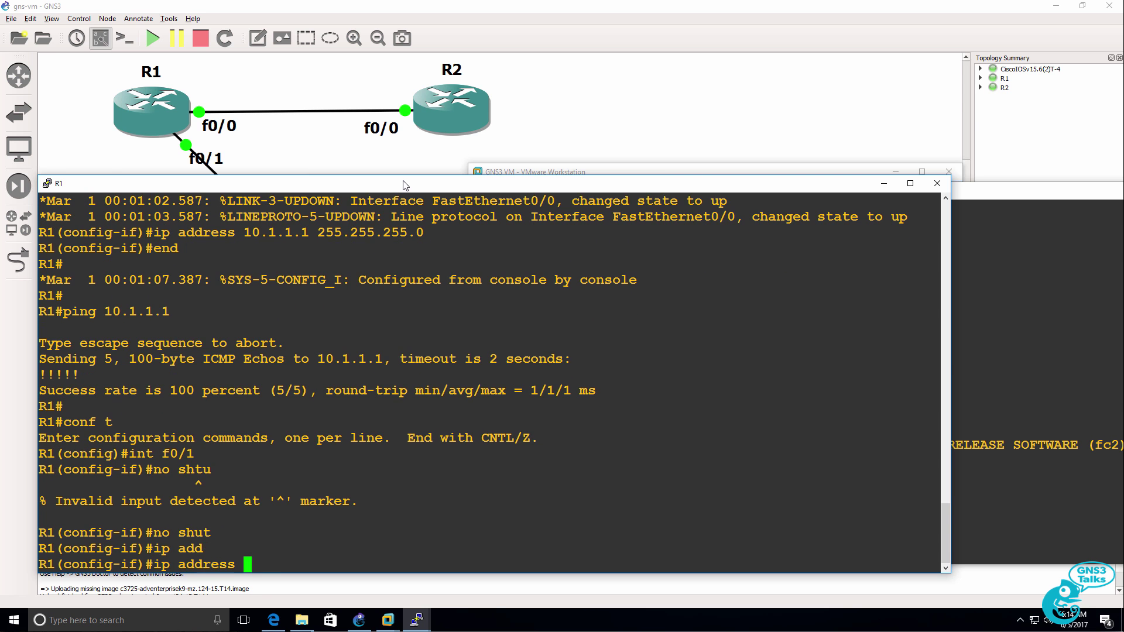
type("10.1.12.")
key("BackSpace")
key("BackSpace")
key("BackSpace")
type("2")
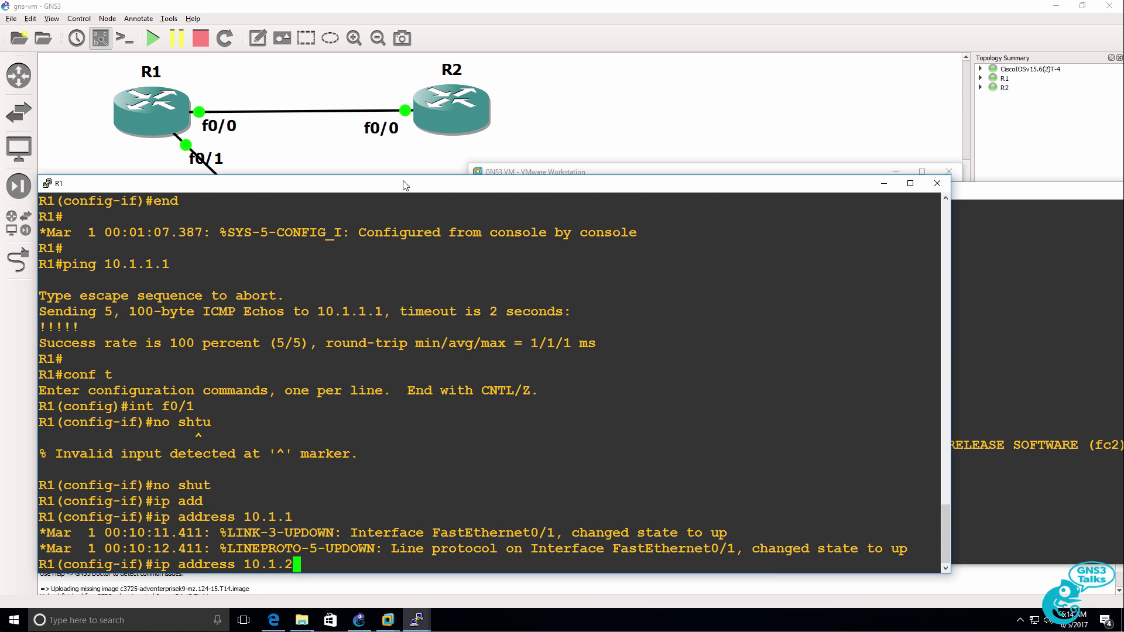
type(".1 255.255.255.0")
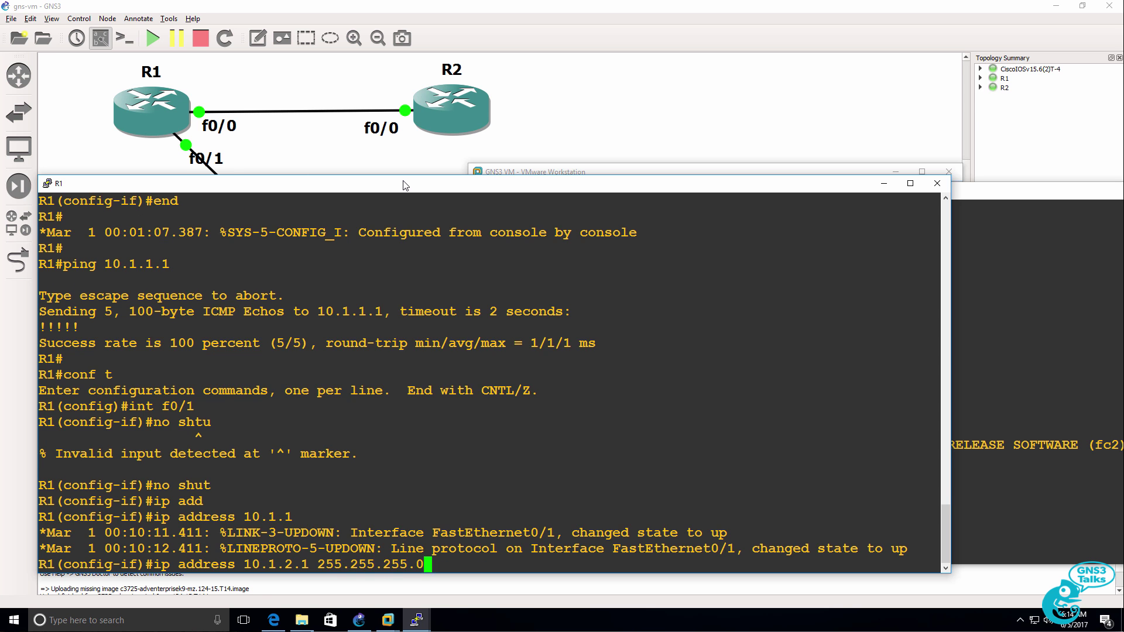
key("Return")
Start EIGRP process 100 on R1 and advertise network 0.0.0.0.
type("n")
key("BackSpace")
type("rout")
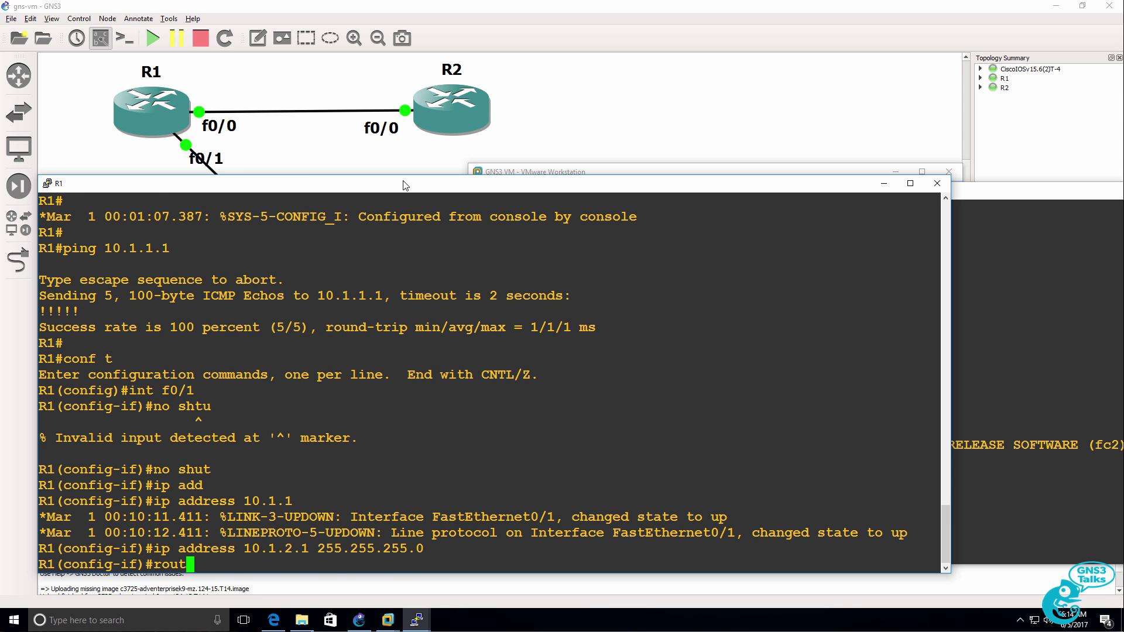
type("er eigrp 10")
key("BackSpace")
key("BackSpace")
key("BackSpace")
type("100")
key("Return")
type("net")
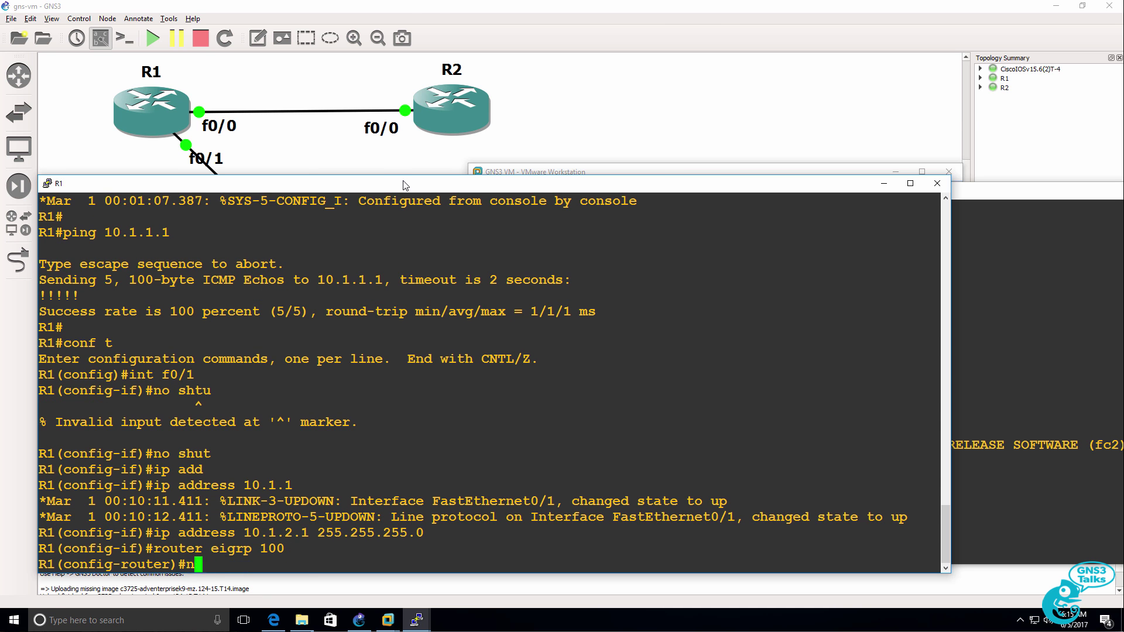
key("Tab")
type("0.0.0.0")
key("Return")
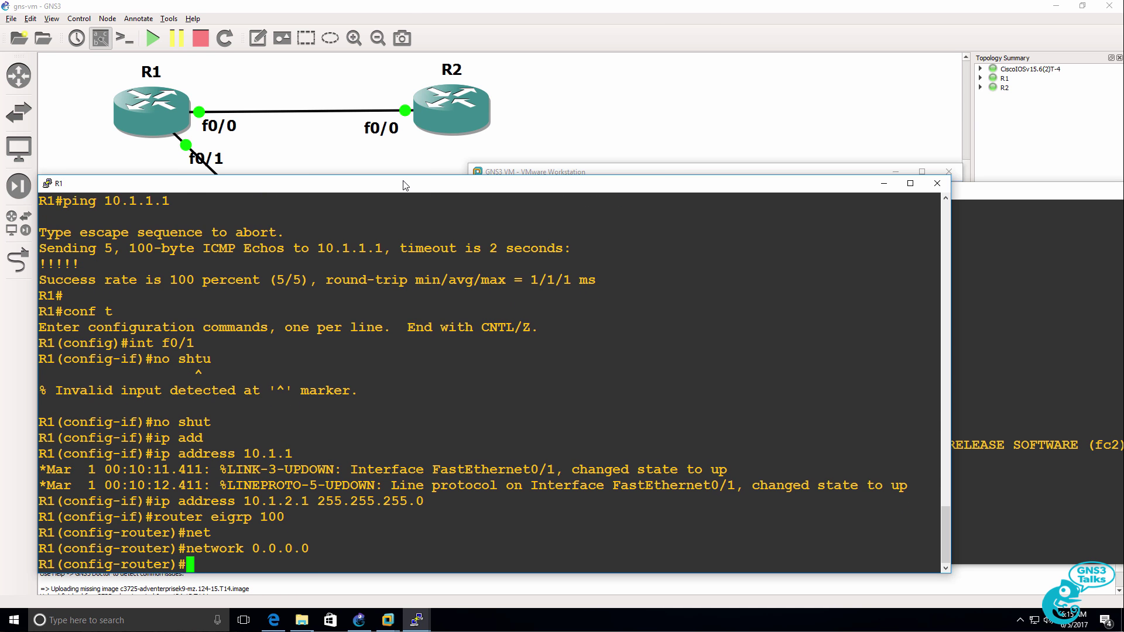
In R2's console, enter configuration mode and start EIGRP process 100.
mouse_move(416, 619)
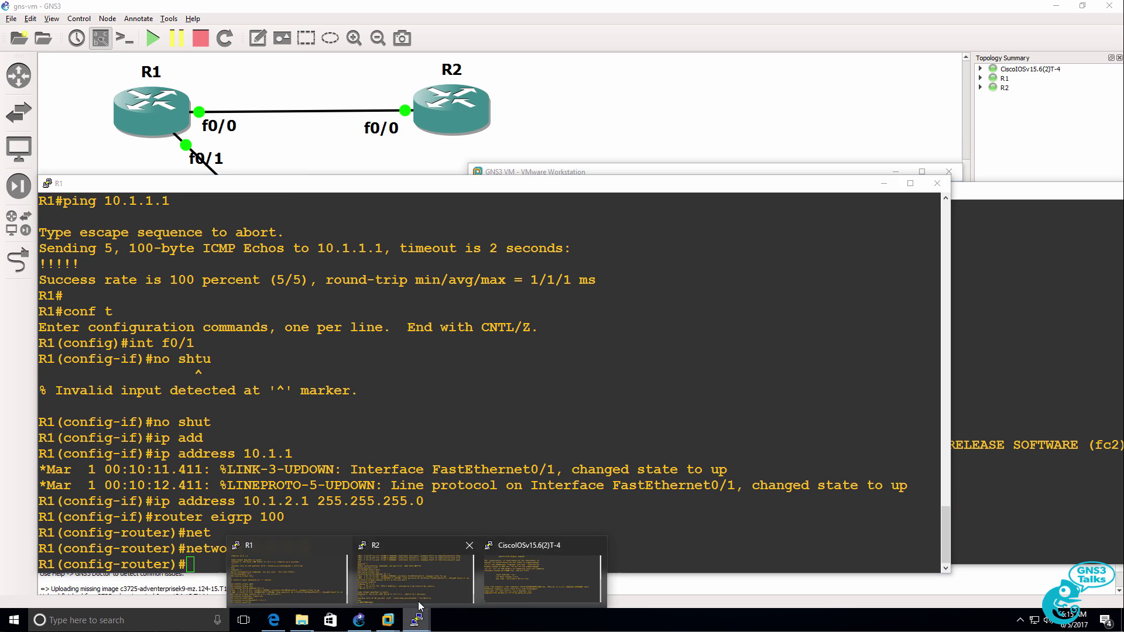
left_click(416, 571)
key("BackSpace")
key("BackSpace")
key("BackSpace")
key("BackSpace")
key("BackSpace")
key("BackSpace")
key("BackSpace")
key("BackSpace")
key("BackSpace")
key("BackSpace")
type("conf t")
key("Return")
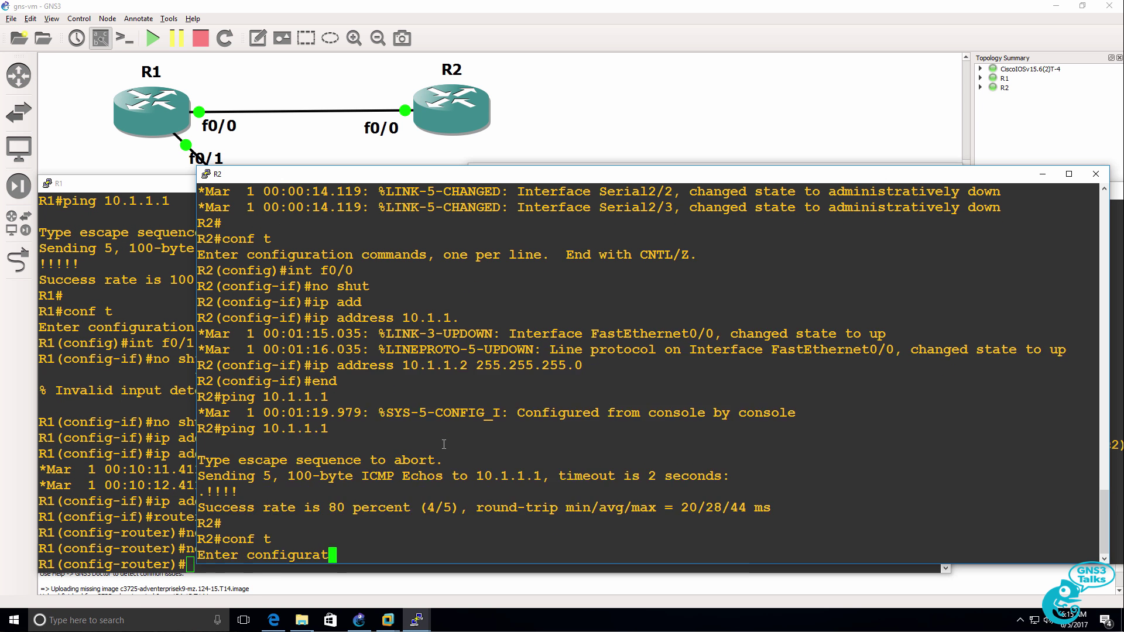
type("router eigrp 100")
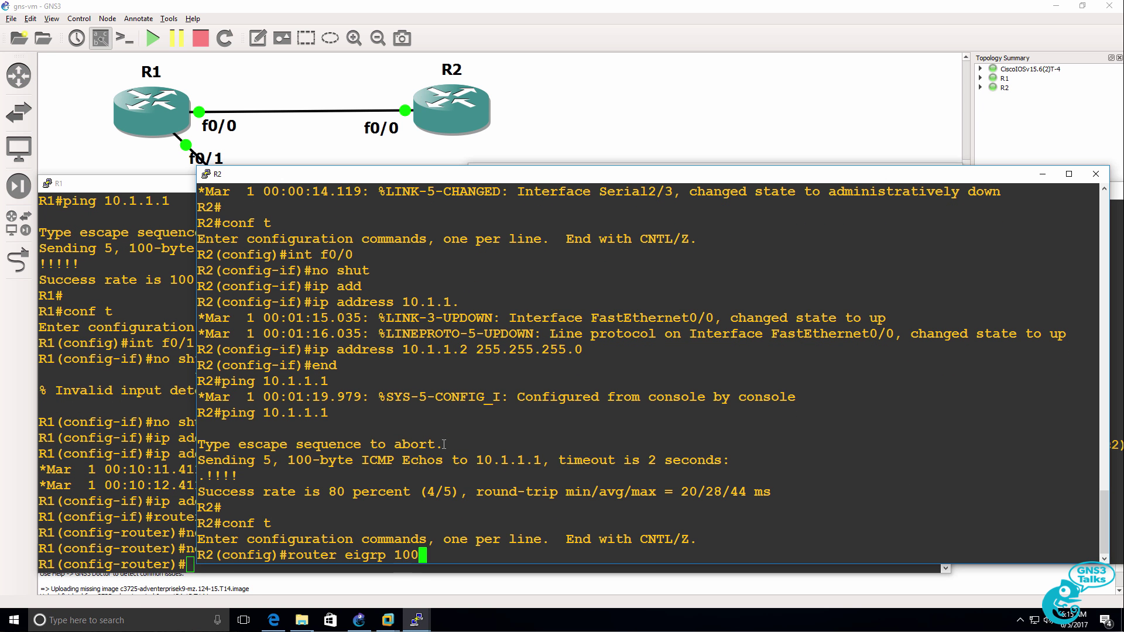
key("Return")
Advertise network 0.0.0.0 in R2's EIGRP and leave configuration mode.
type("net")
key("Return")
type("network 0.0.0.0")
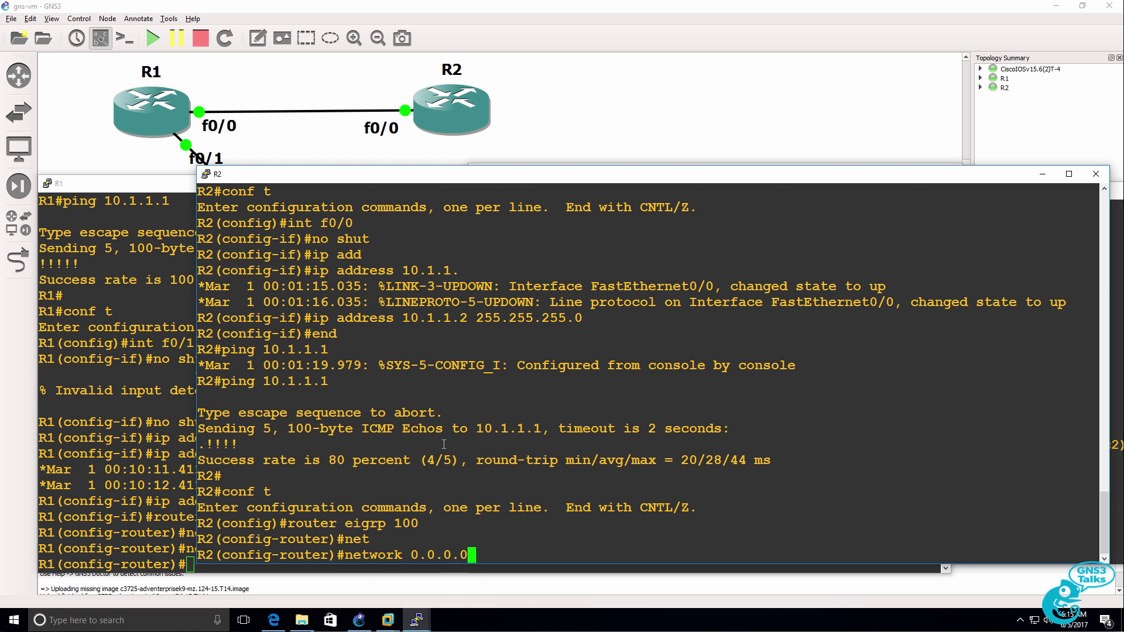
key("Return")
type("ned")
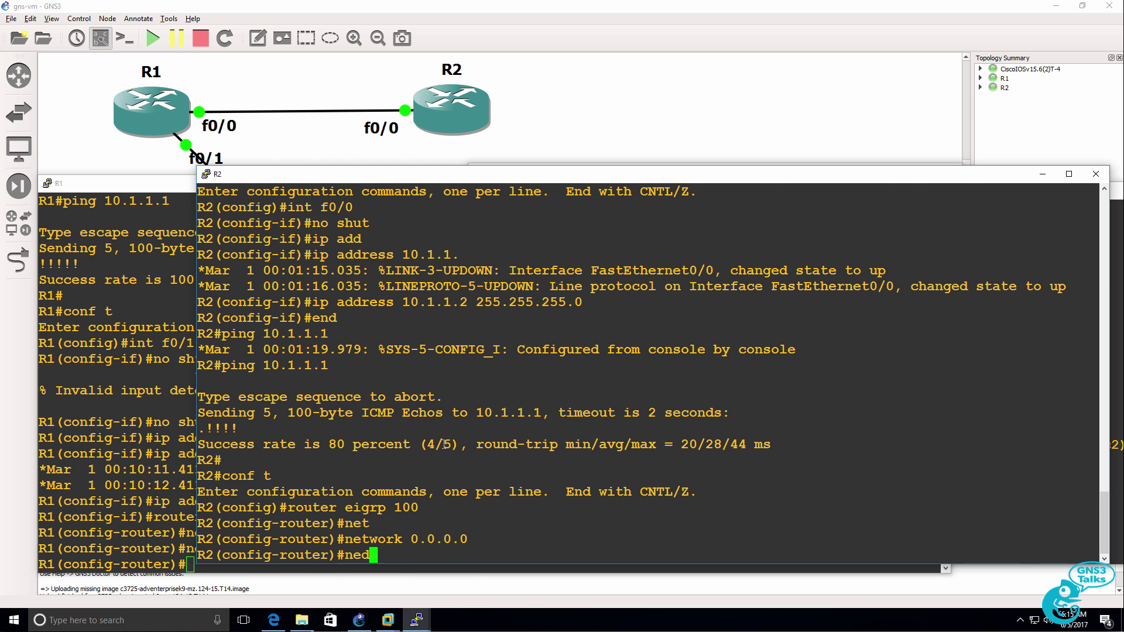
key("BackSpace")
key("BackSpace")
key("BackSpace")
type("end")
key("Return")
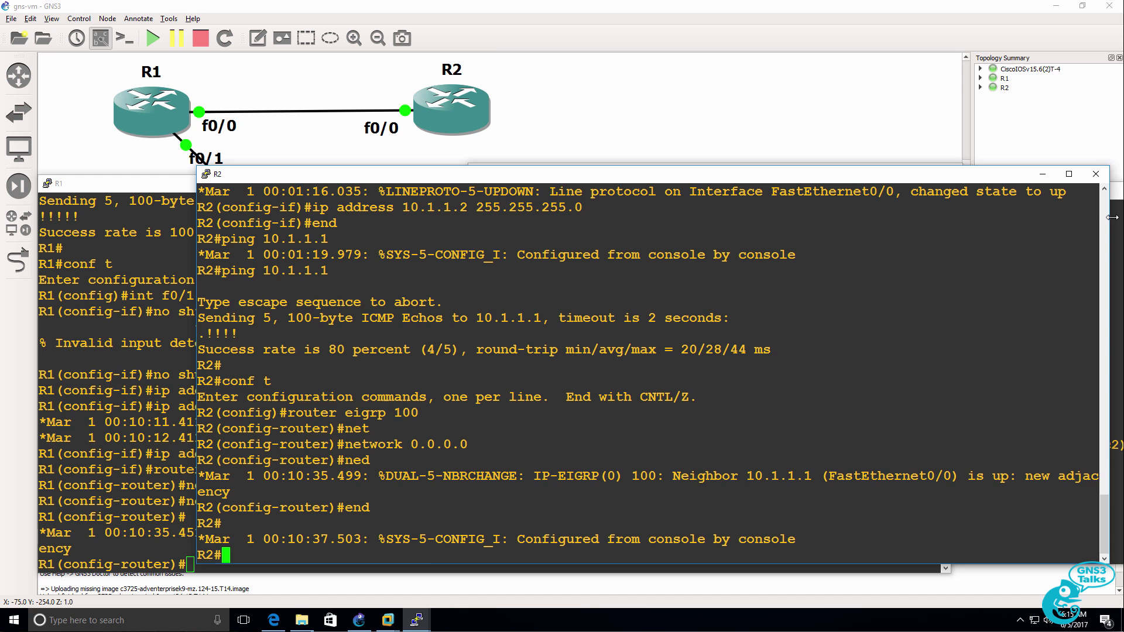
left_click_drag(600, 195, 486, 184)
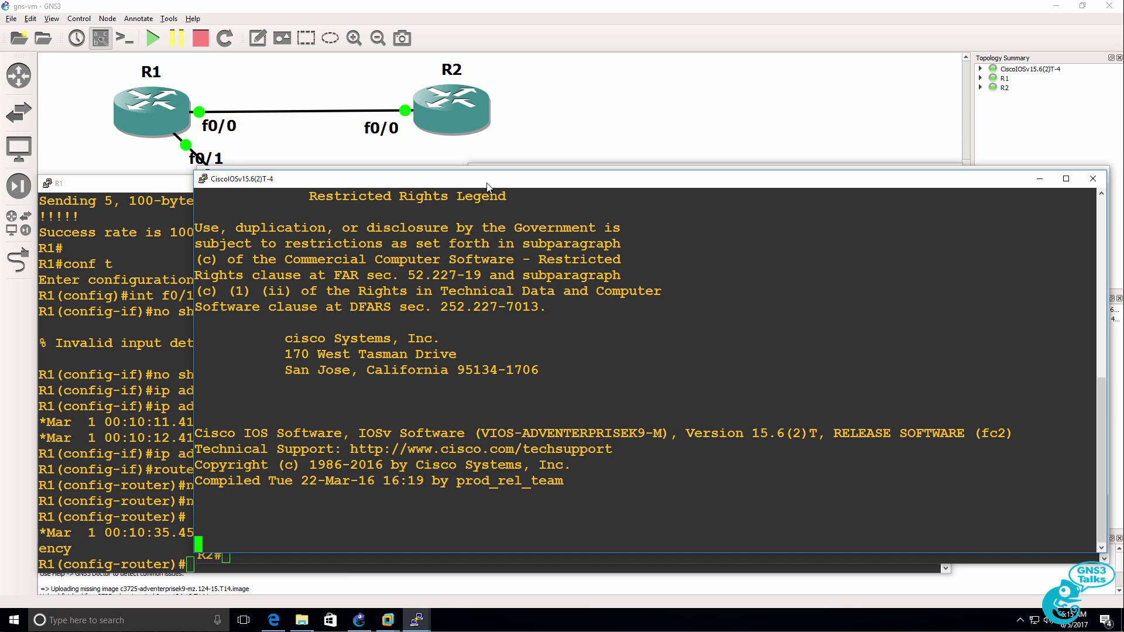
Shift R1's f0/1 link label, then bring up the IOSv router's Gi0/0 with no shut.
left_click(510, 31)
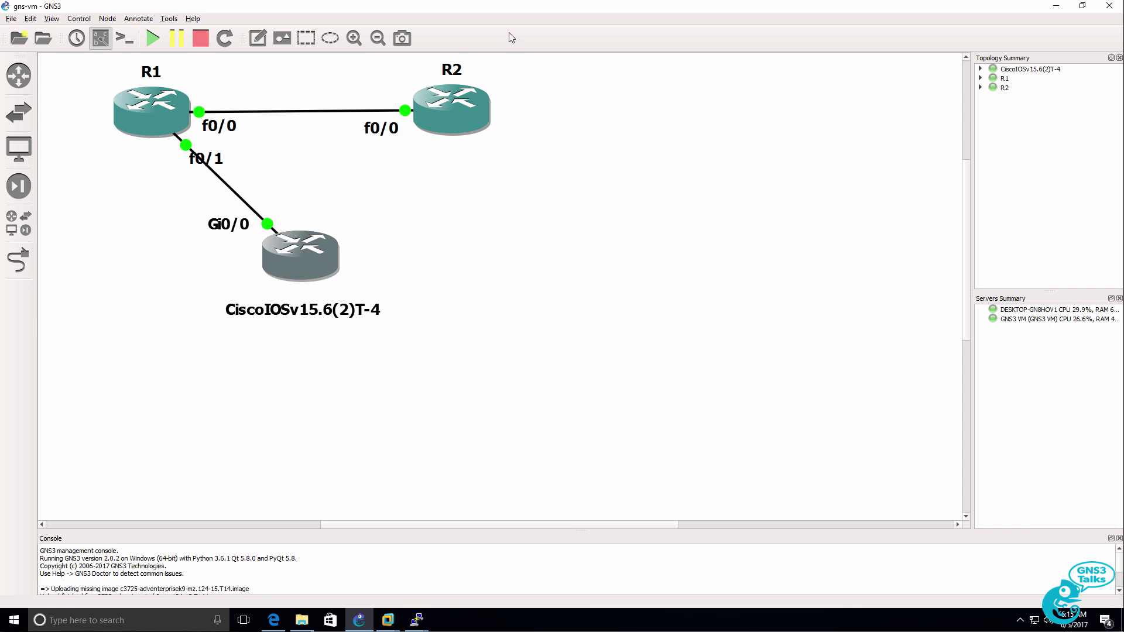
left_click_drag(204, 158, 153, 165)
key("alt+Tab")
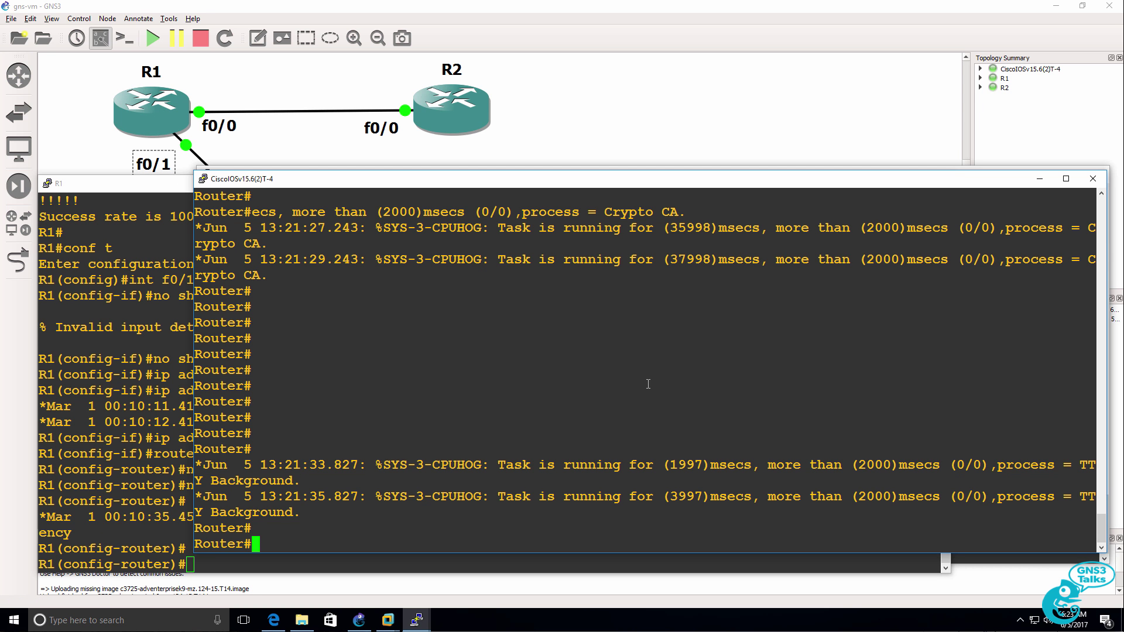
type("conf t")
key("Return")
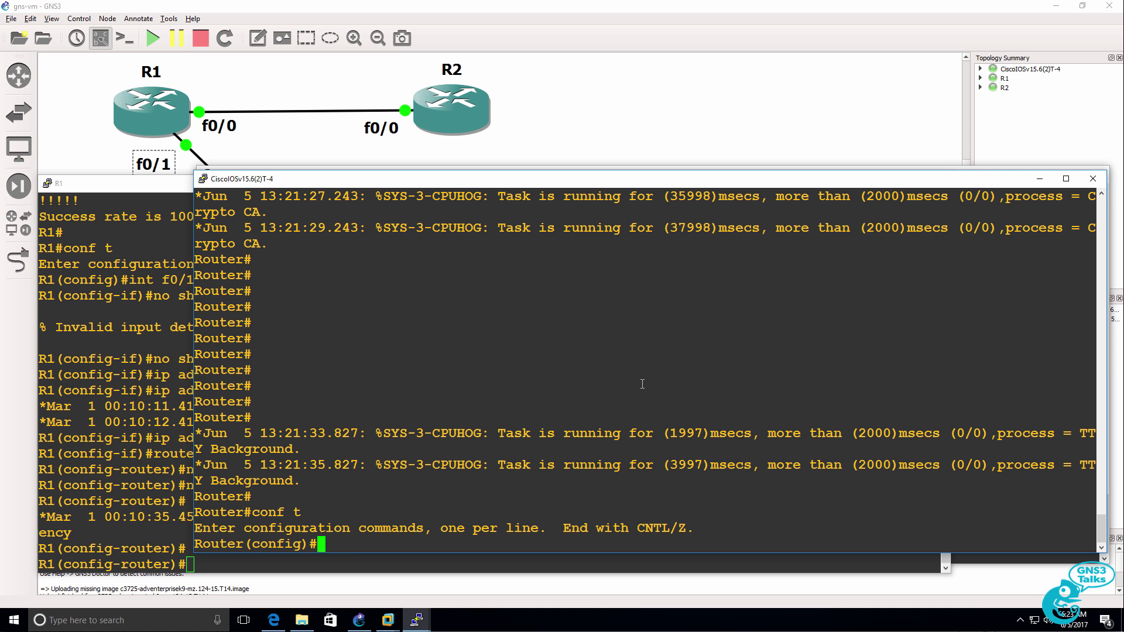
type("int g0/0")
key("Return")
type("no shut")
key("Return")
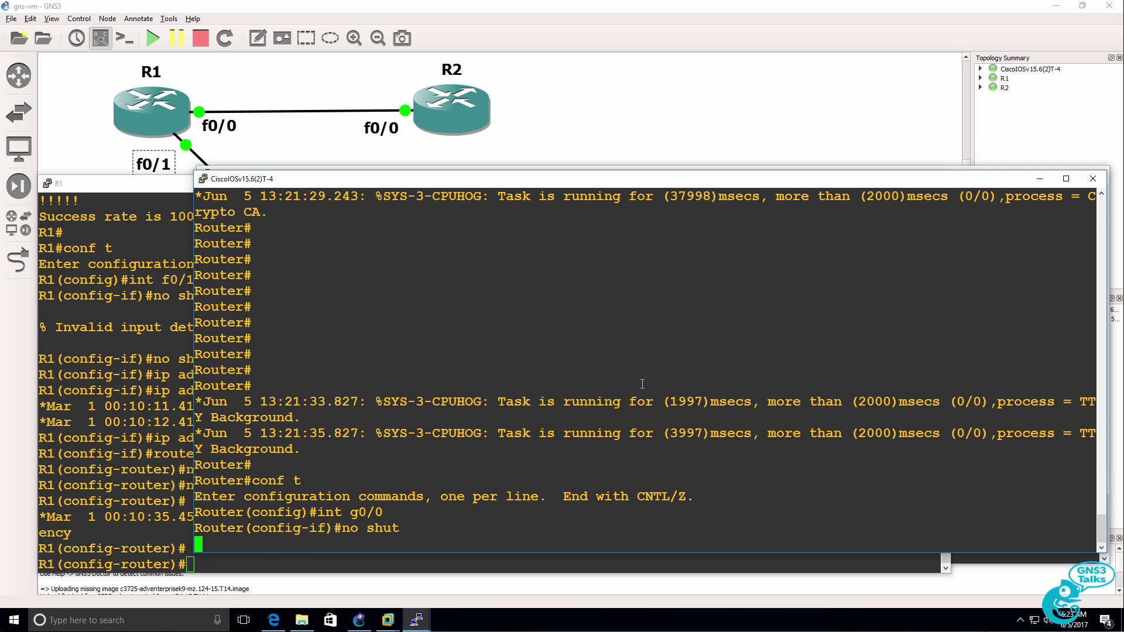
Address Gi0/0 as 10.1.2.2 255.255.255.0 and ping R1 at 10.1.2.1.
type("ip add")
key("Tab")
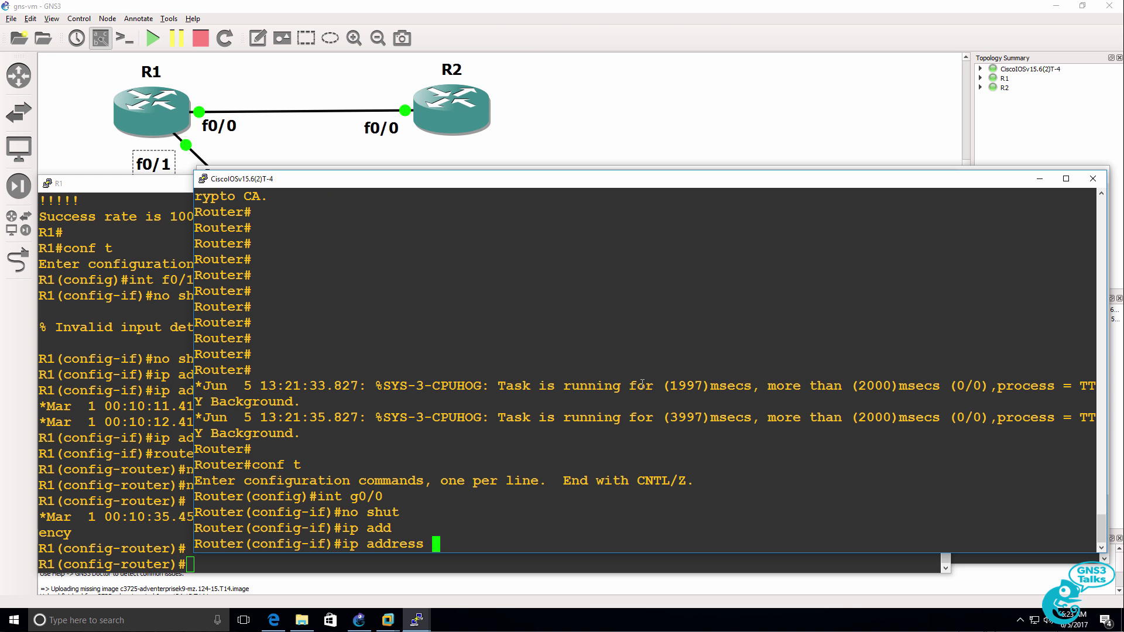
type("10.1.2.2 255.255")
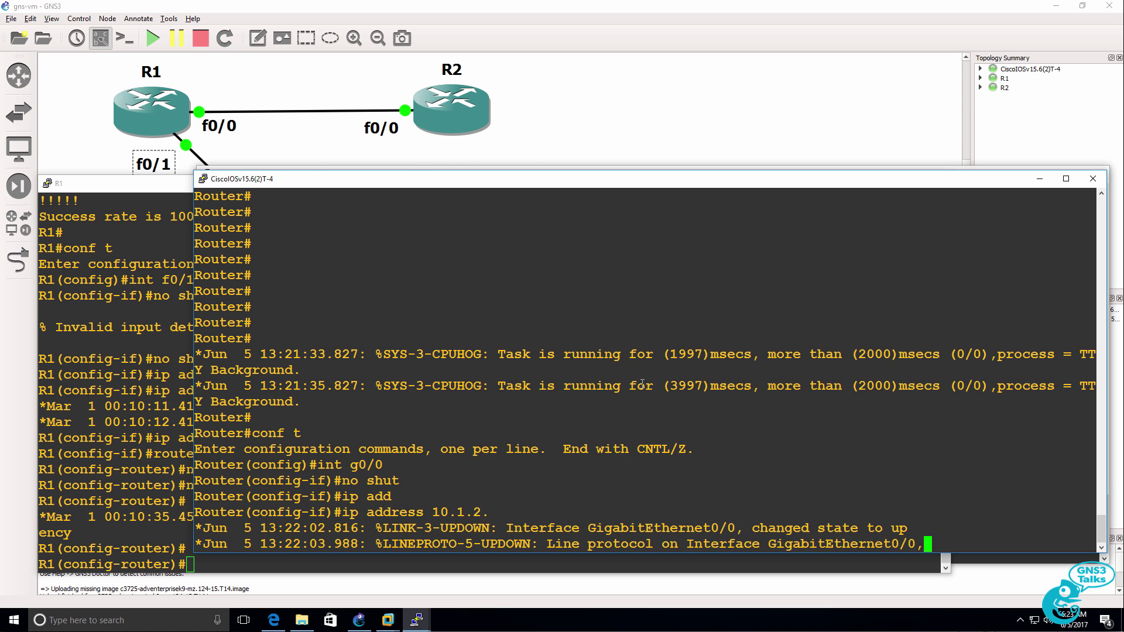
type(".255.0")
key("Return")
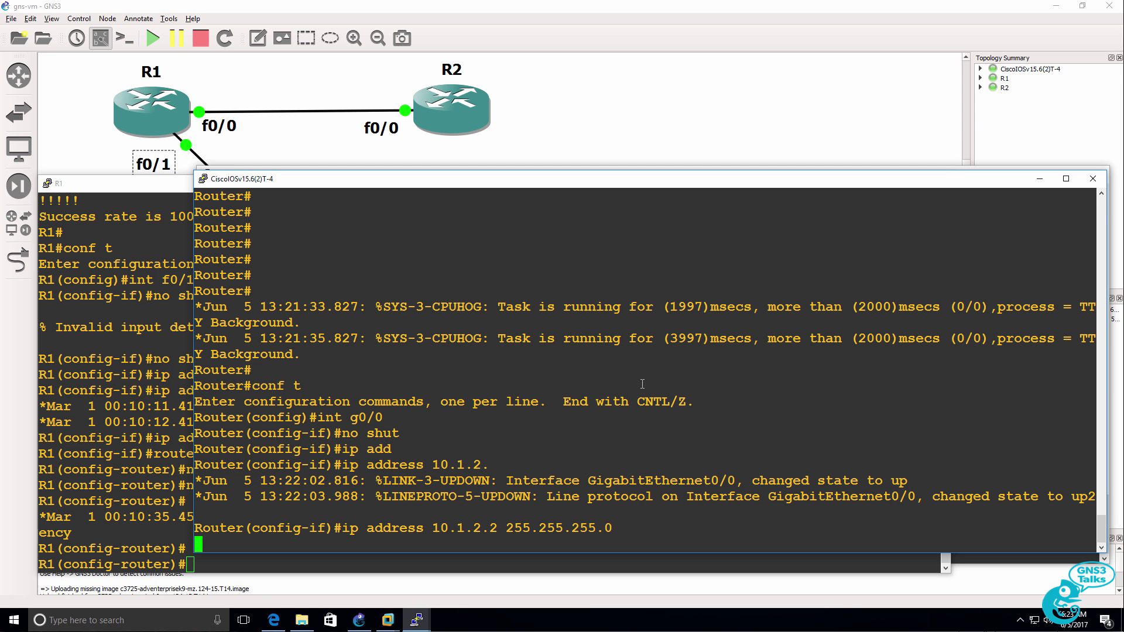
type("end")
key("Return")
type("pi")
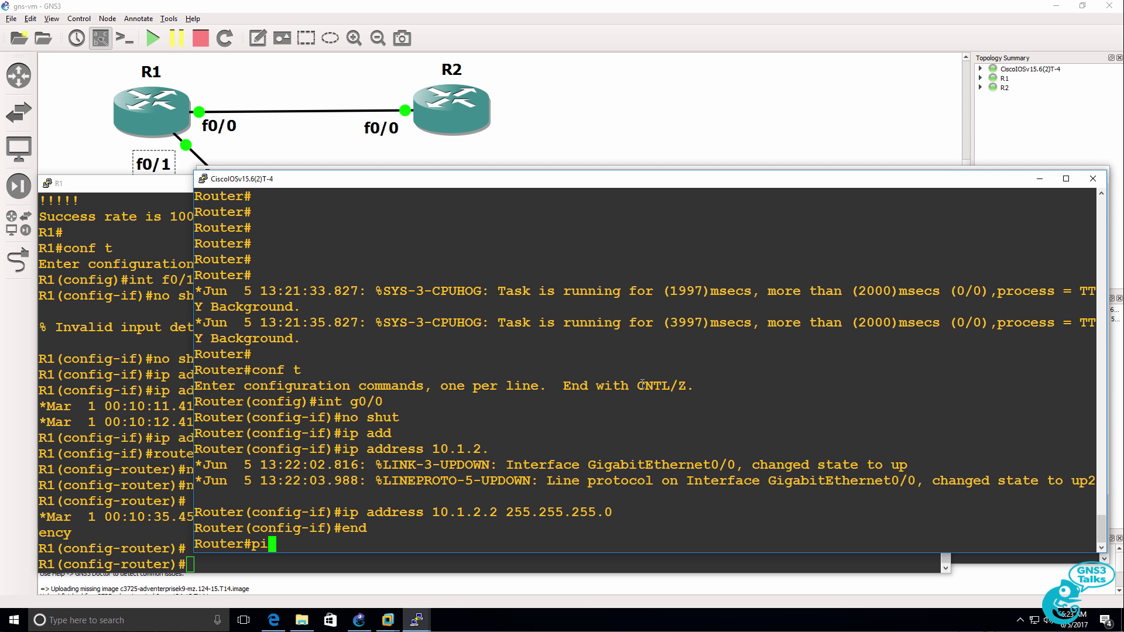
type("ng 10.1.2.1")
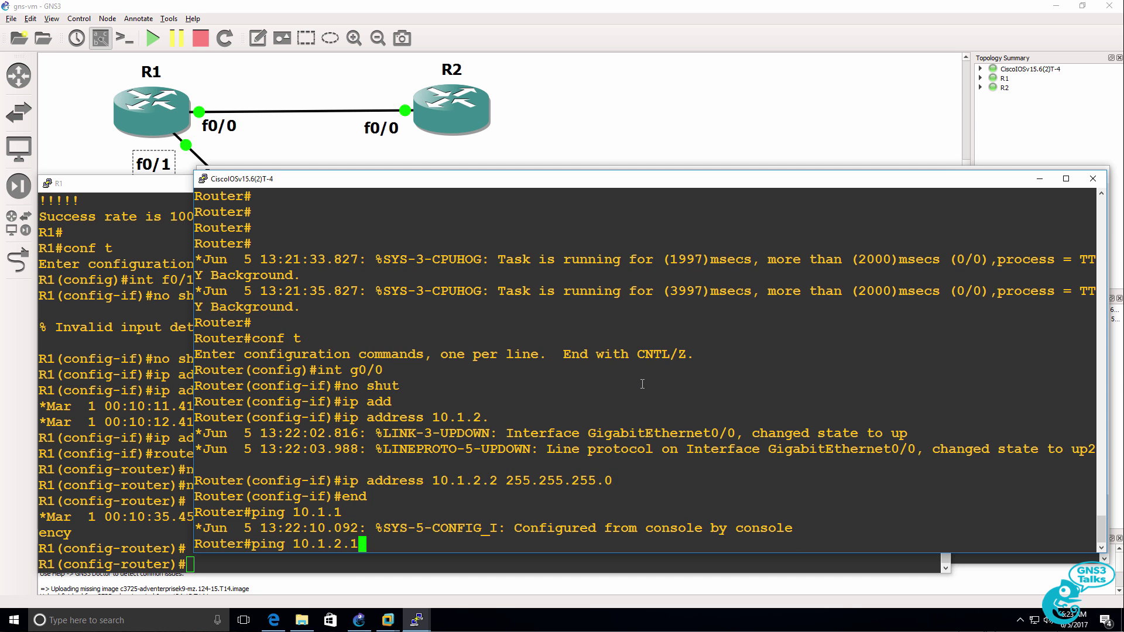
key("Return")
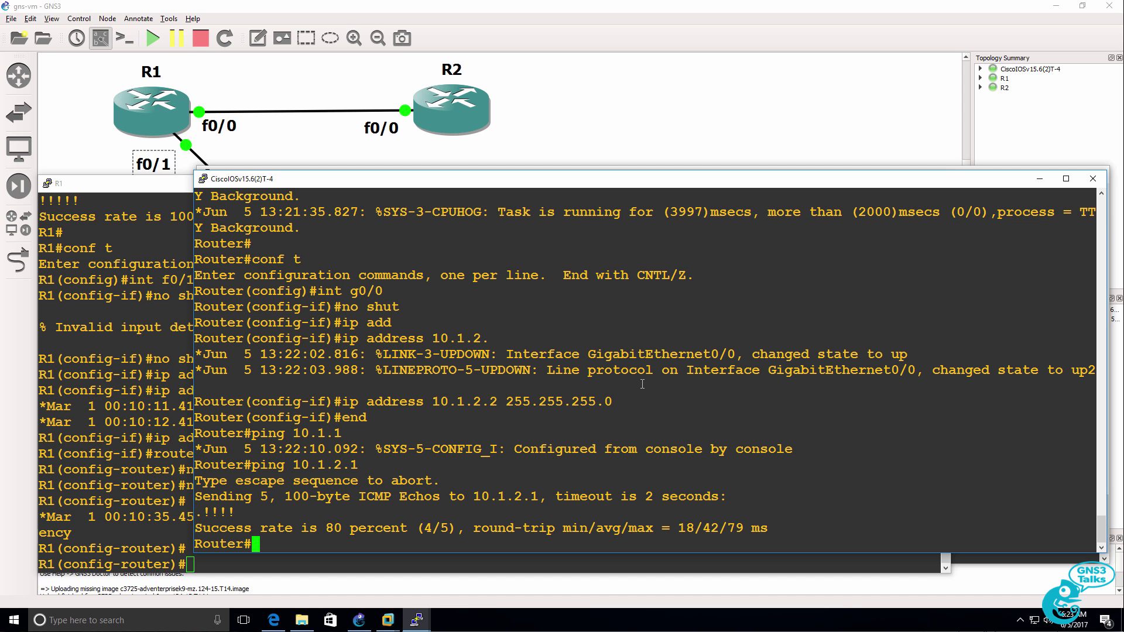
Enable EIGRP 100 on the IOSv router with network 0.0.0.0.
type("conf t")
key("Return")
type("ro")
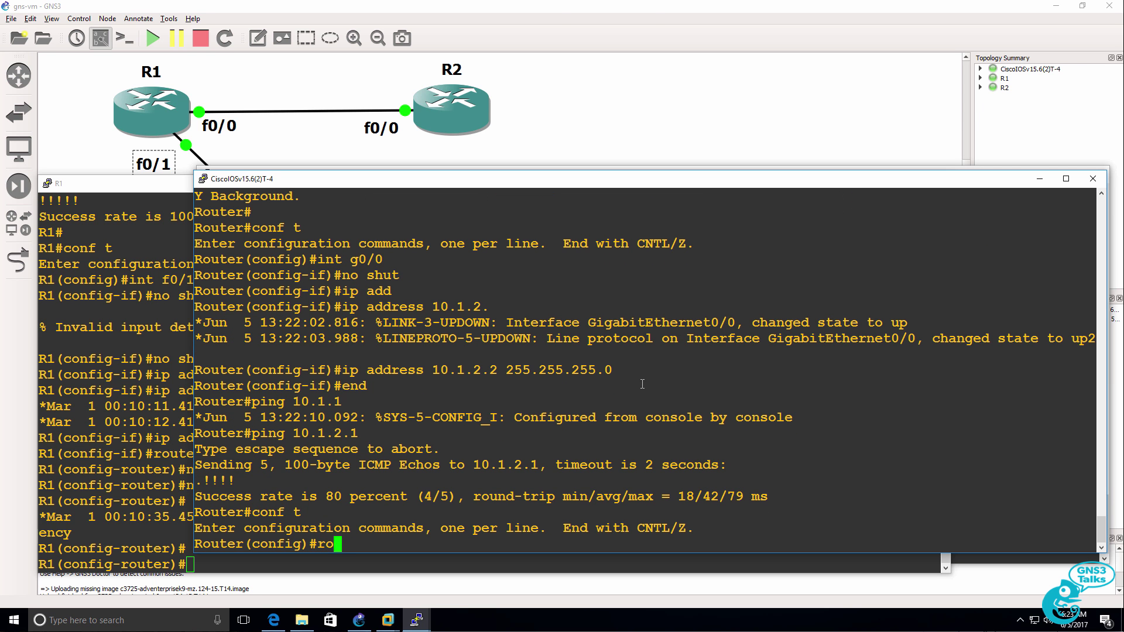
type("uter eigrp 100")
key("Return")
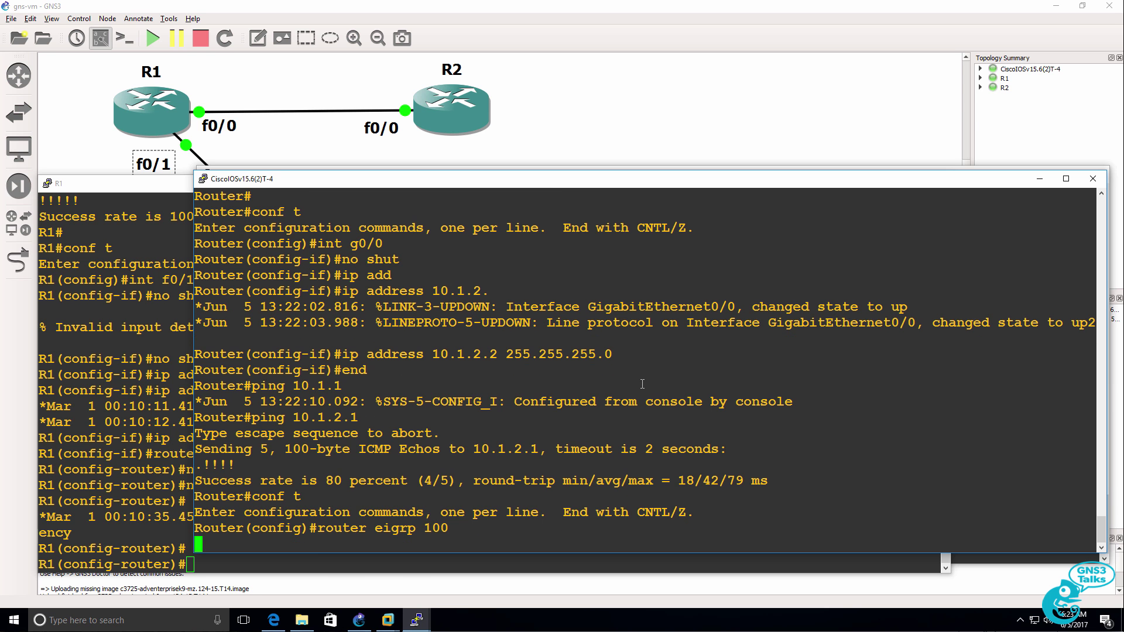
type("net")
key("Return")
type("network 0.0.0.0")
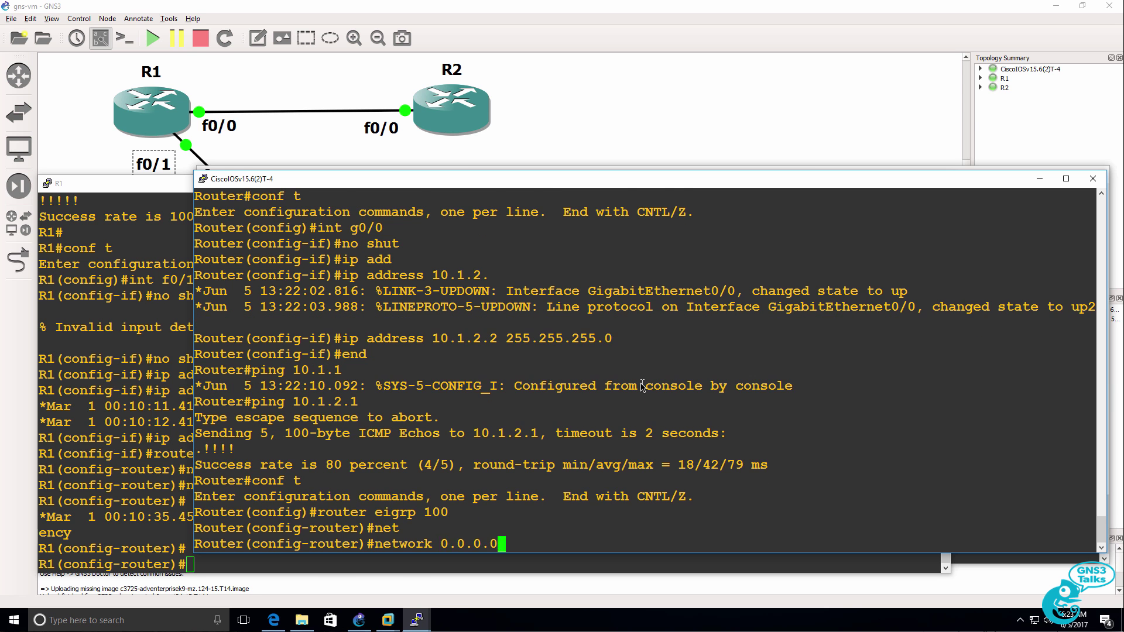
key("Return")
type("end")
key("Return")
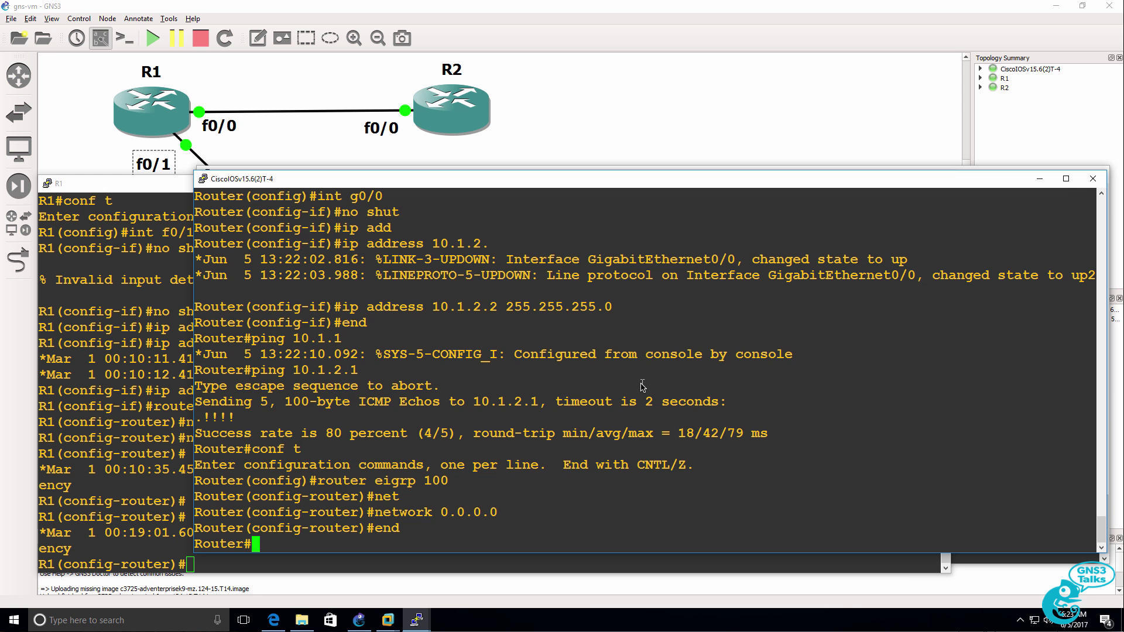
On R1, run show ip eigrp neighbors to confirm neighbours 10.1.1.2 and 10.1.2.2.
left_click(171, 265)
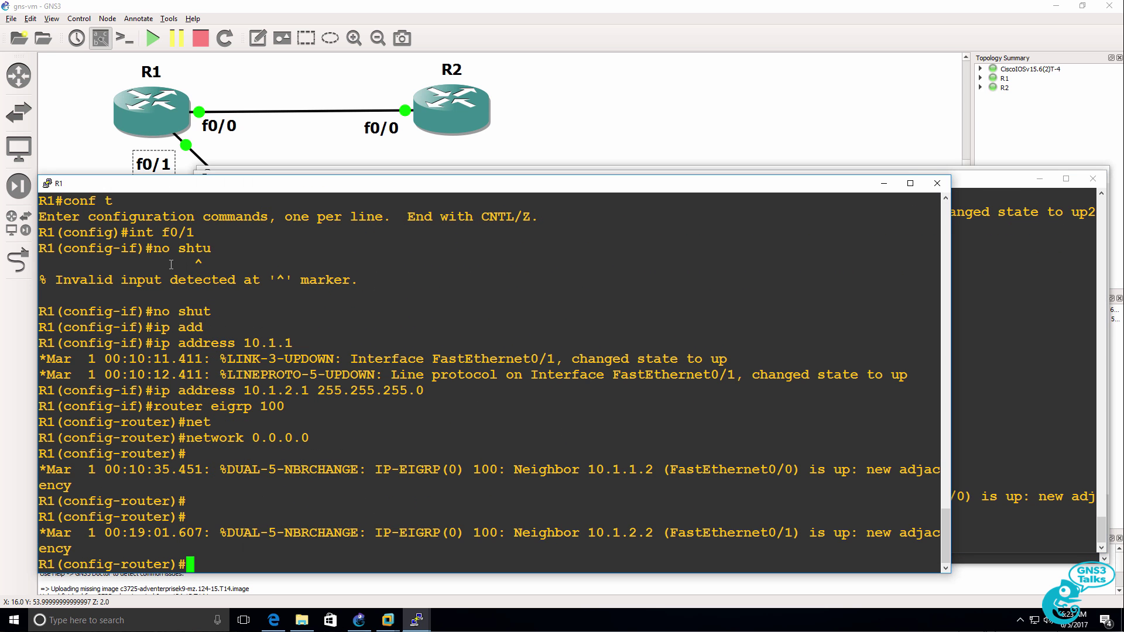
left_click_drag(266, 513, 311, 556)
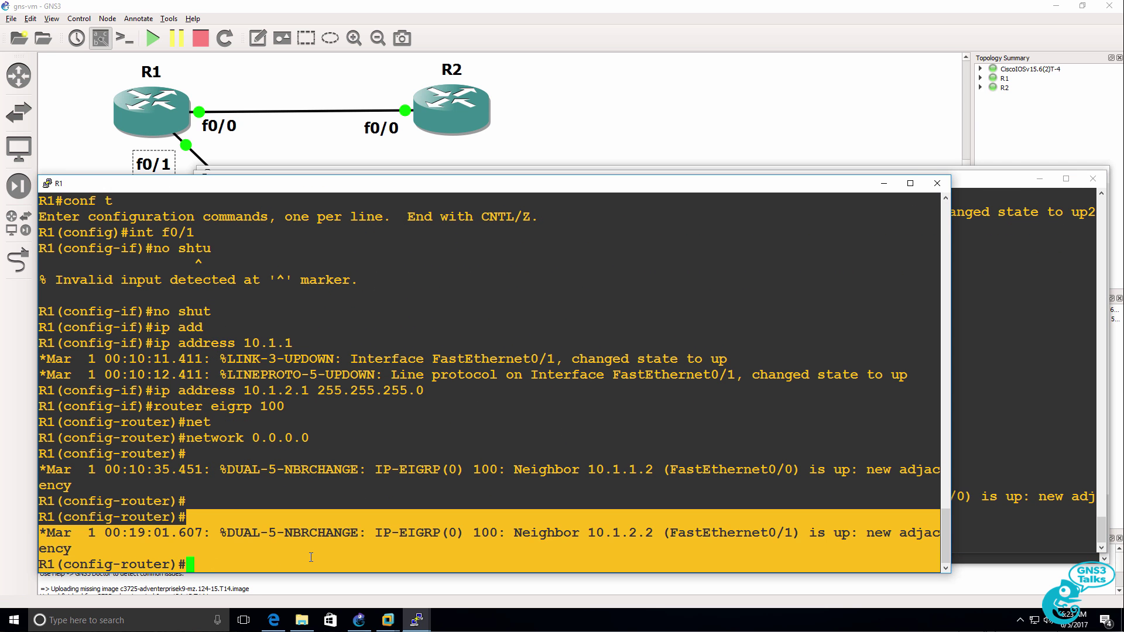
type("end")
key("Return")
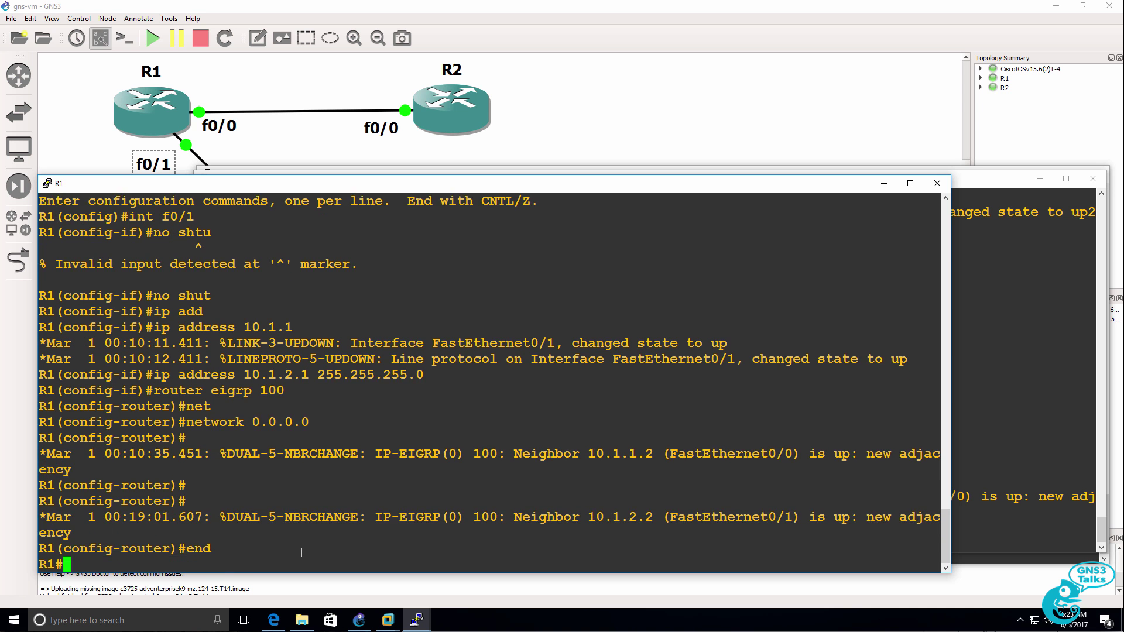
type("sh ip ei")
key("Tab")
type("nei")
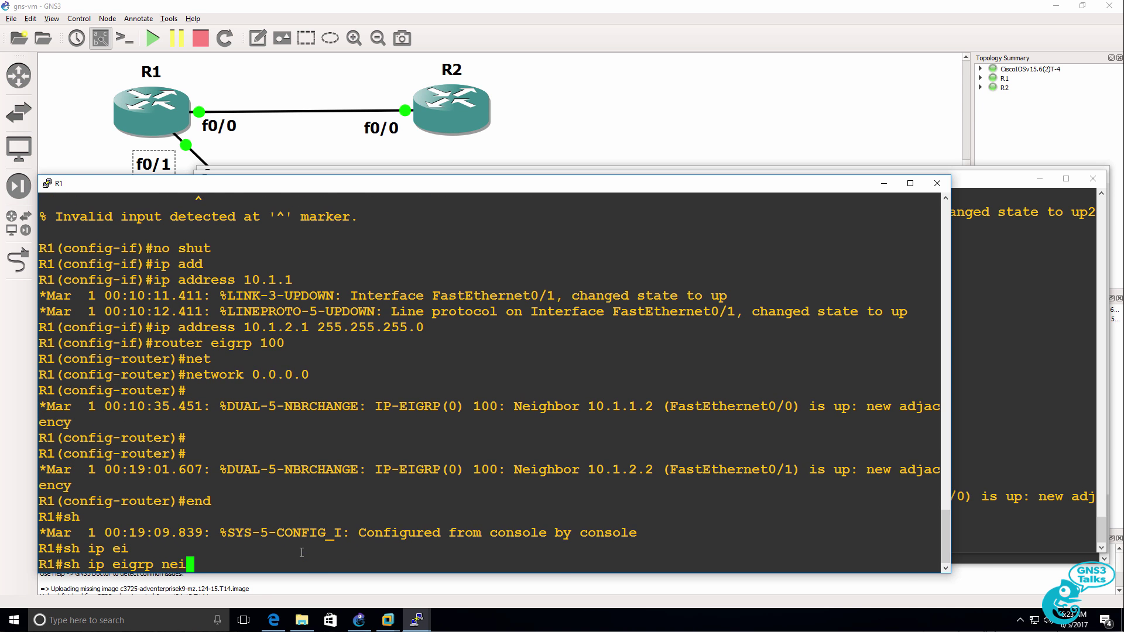
key("Return")
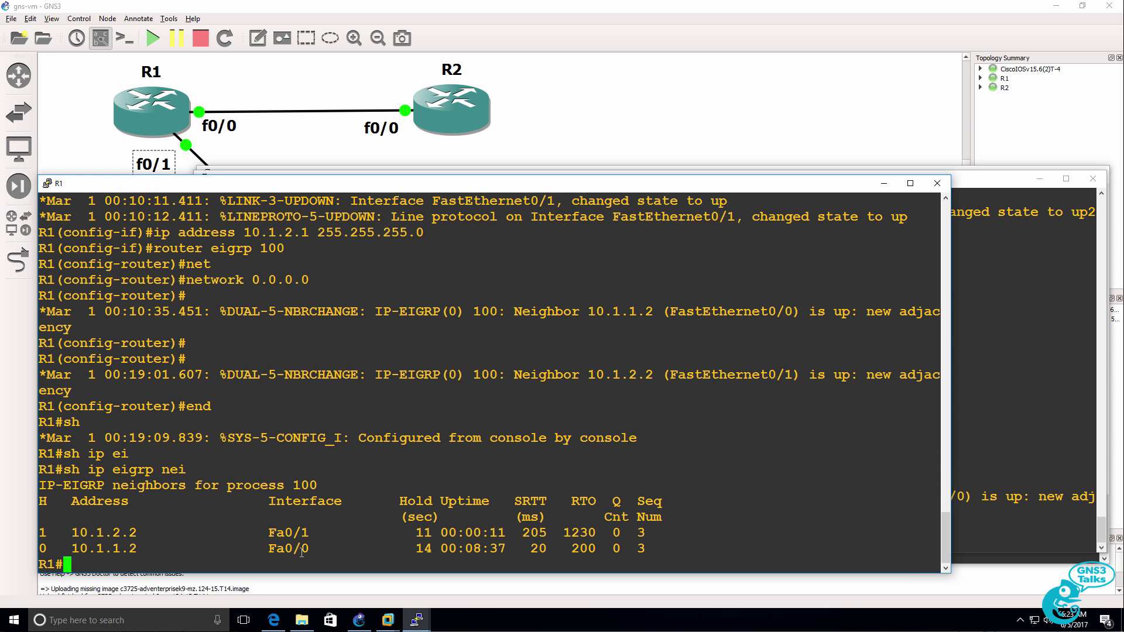
left_click(989, 340)
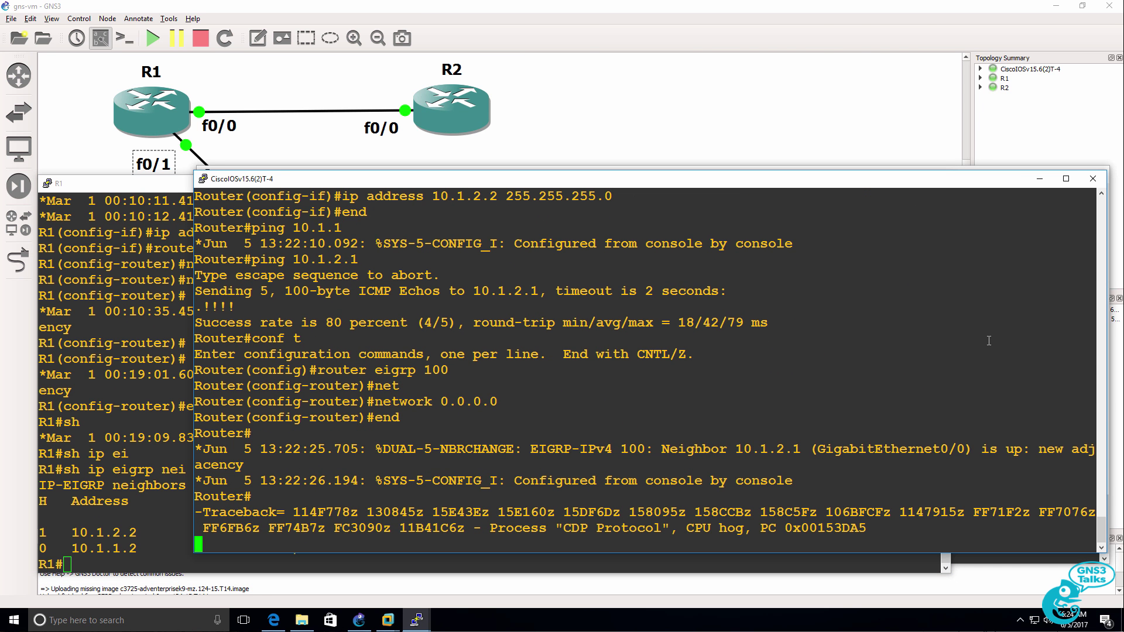
Ping R2 at 10.1.1.2 from the CiscoIOSv router through R1.
key("Return")
type("ping")
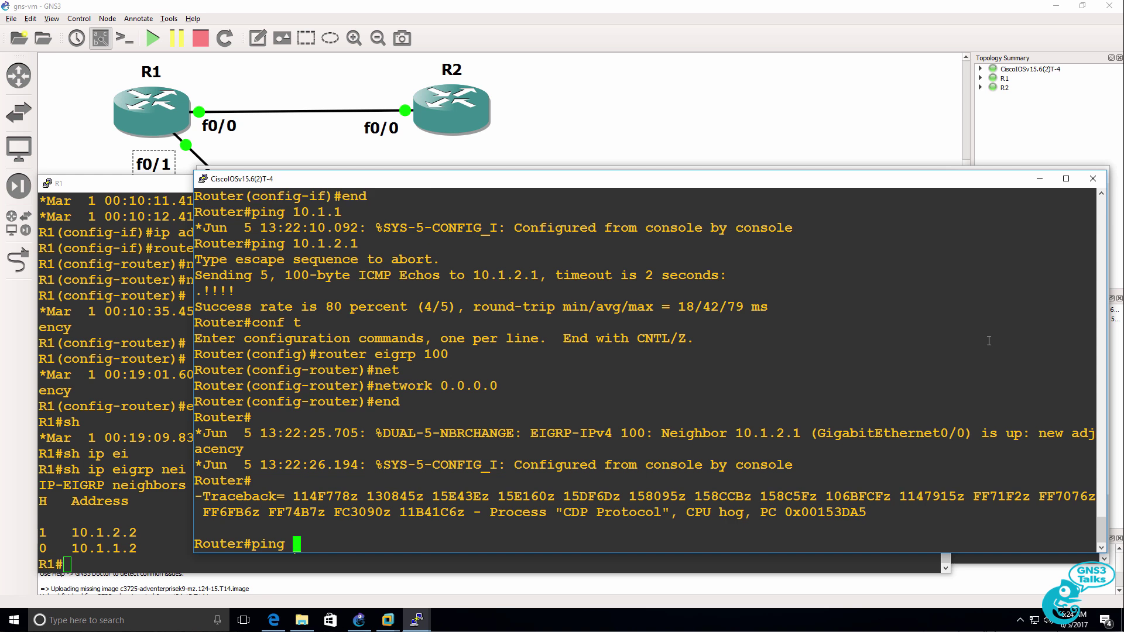
type(" 10.1.1.")
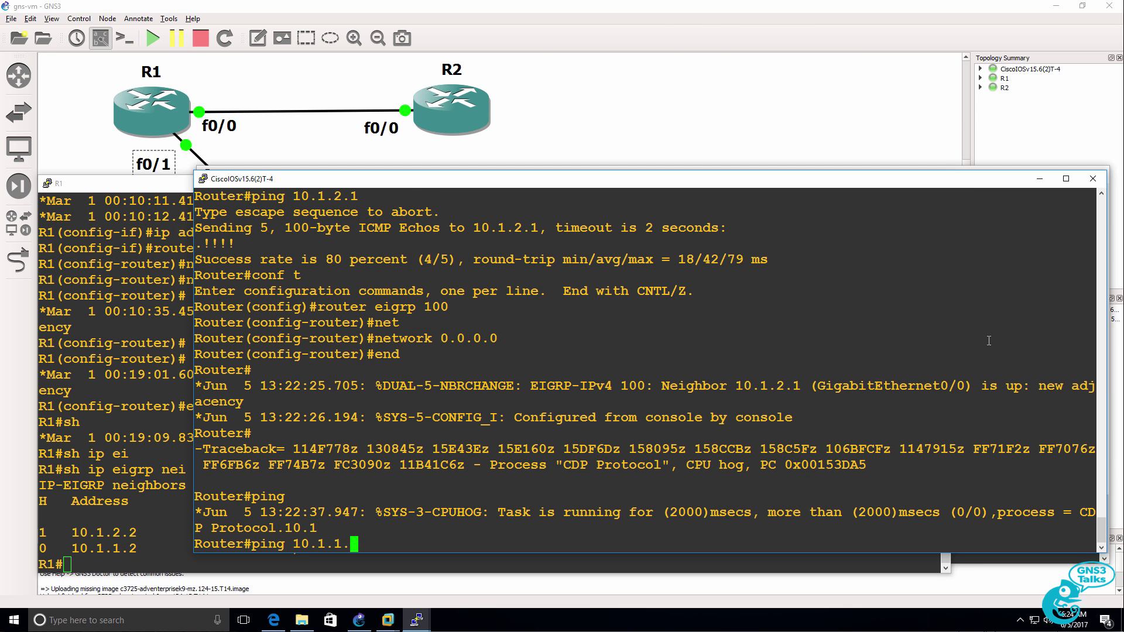
type("2")
key("Return")
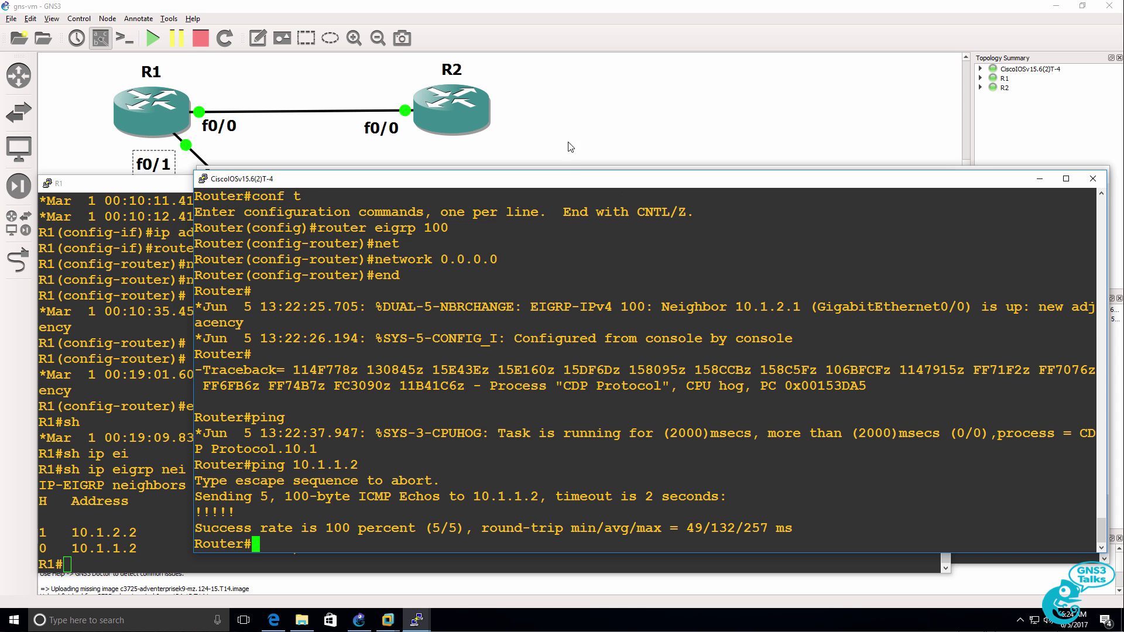
Turn on ICMP debugging on R2 with 'debug ip icmp'.
left_click(571, 168)
type("debug ")
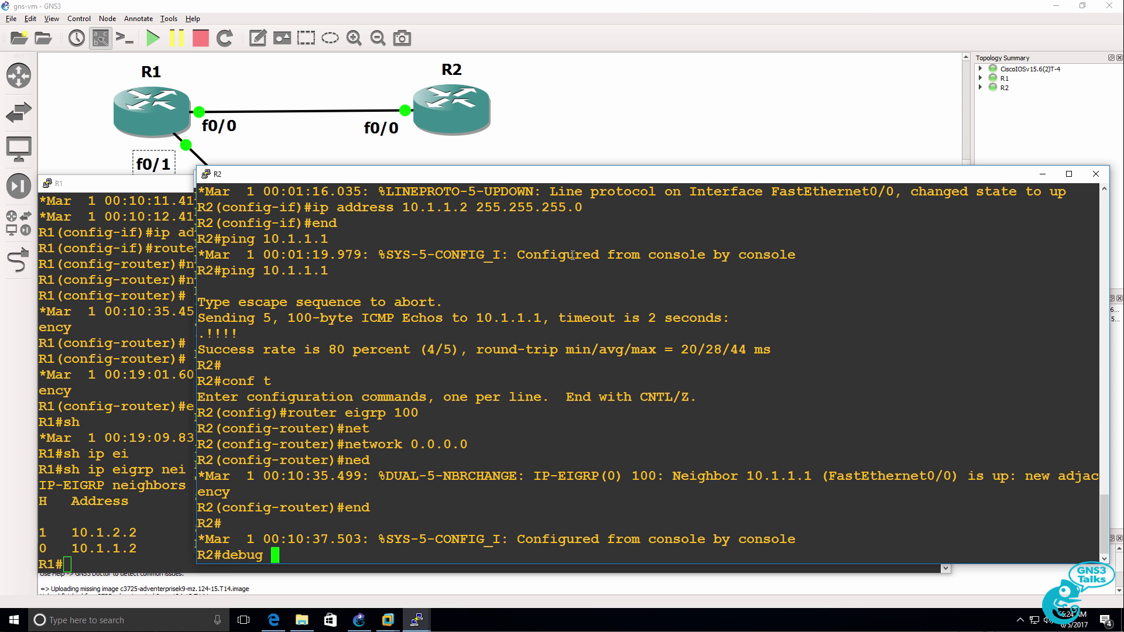
type("ip icm")
type("p")
key("Return")
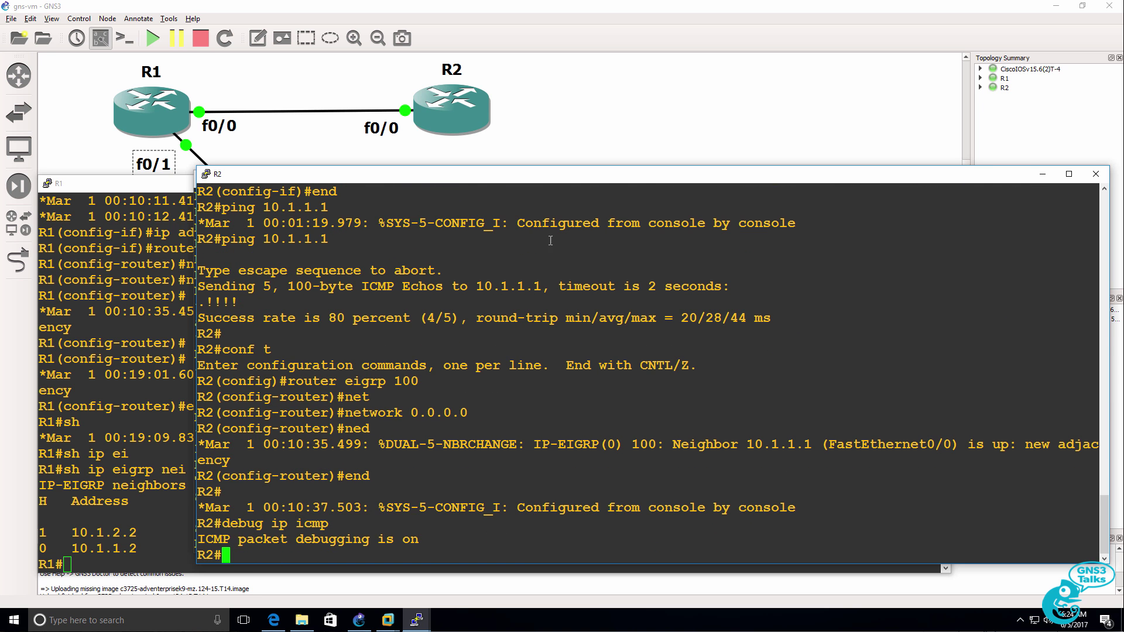
left_click_drag(559, 181, 579, 148)
Rerun the ping to 10.1.1.2 and confirm R2's echo-reply debug lines.
left_click(536, 537)
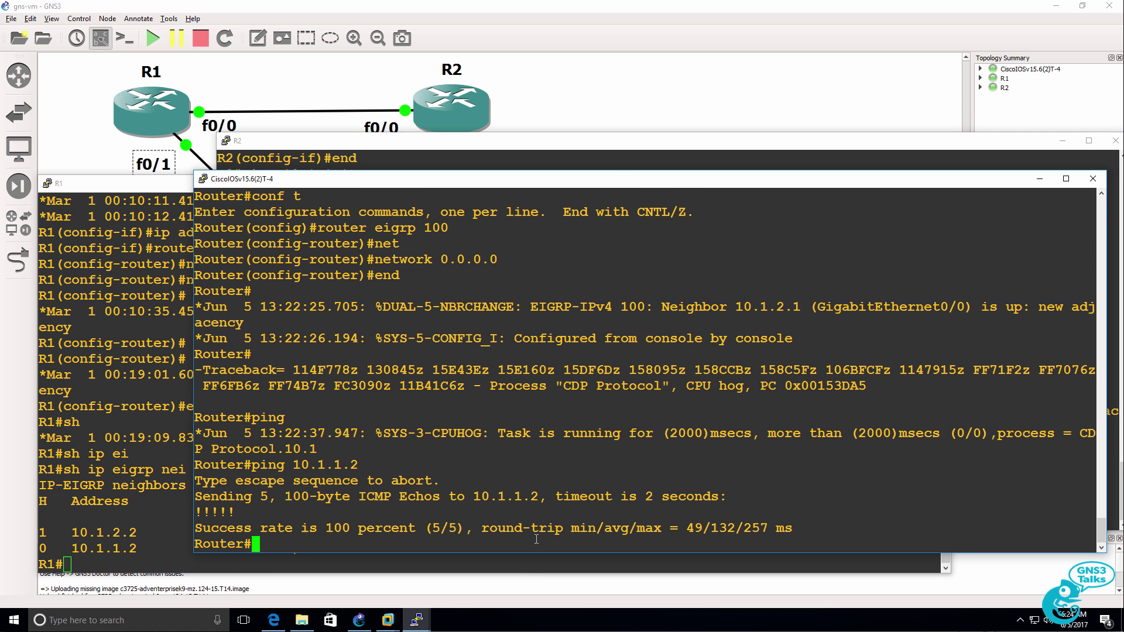
key("Up")
key("Return")
left_click(612, 150)
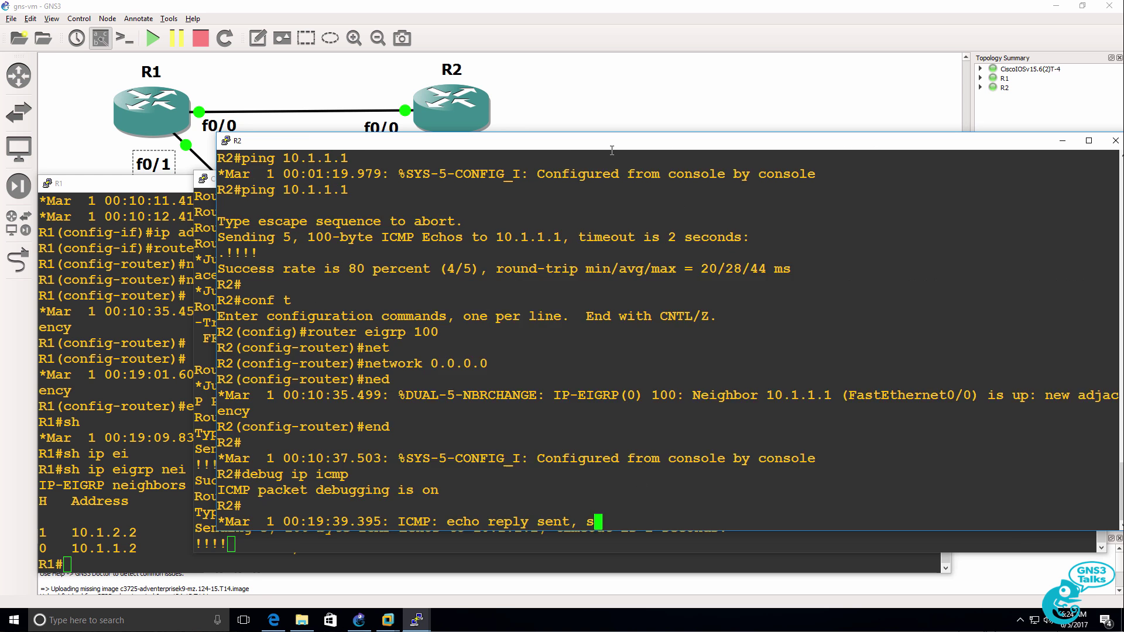
left_click_drag(568, 437, 683, 505)
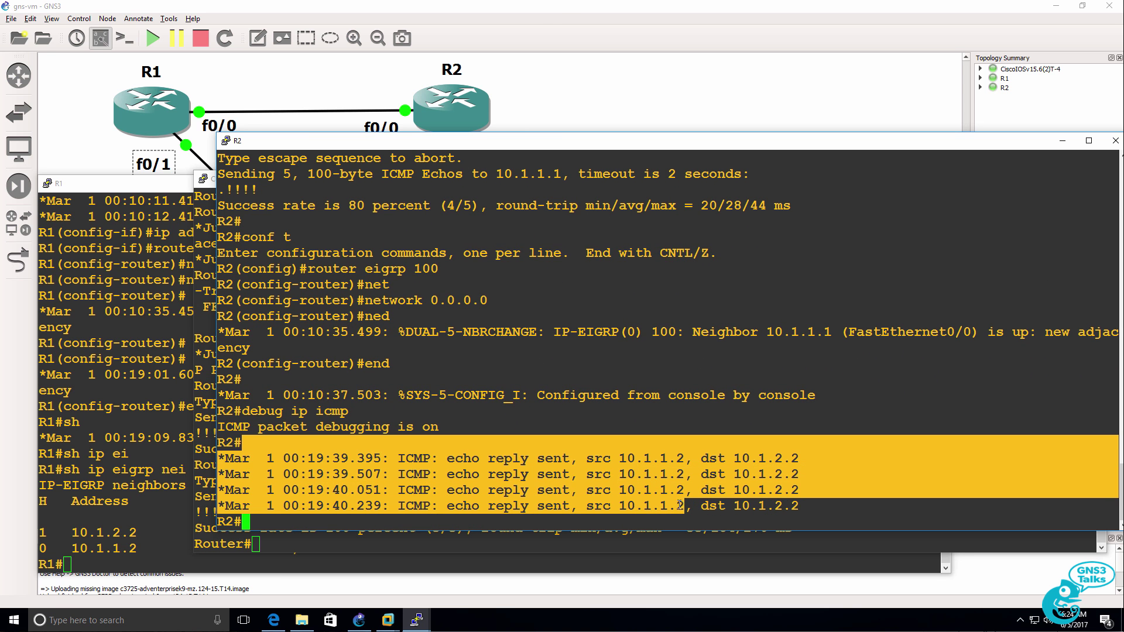
left_click(553, 18)
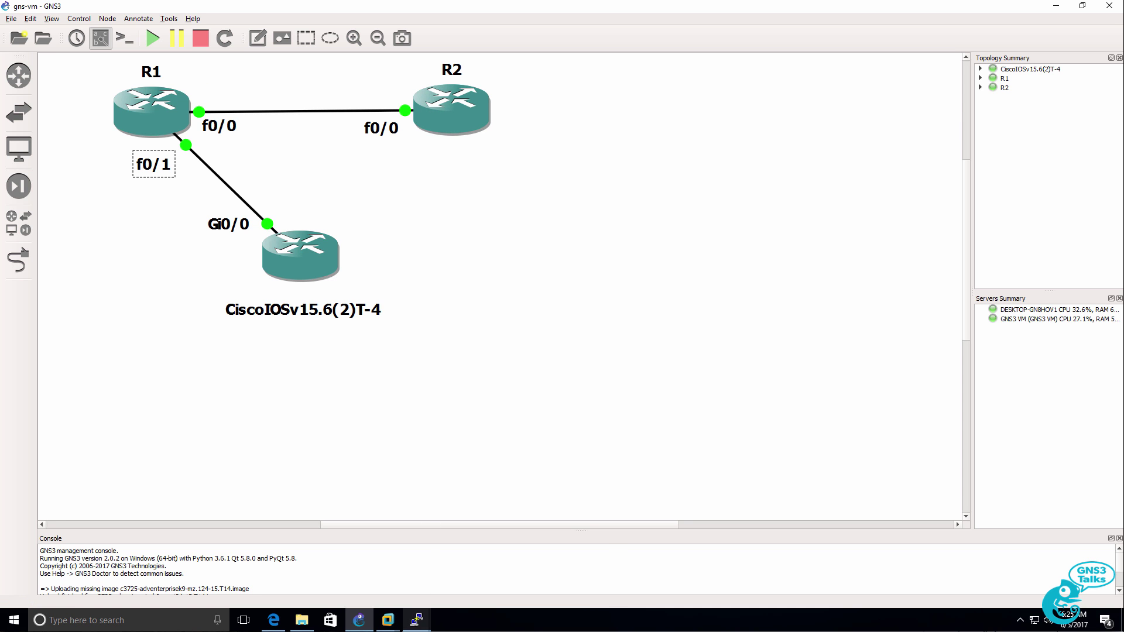
Ping 10.1.2.2 from R2 and get all five echo replies back.
mouse_move(416, 620)
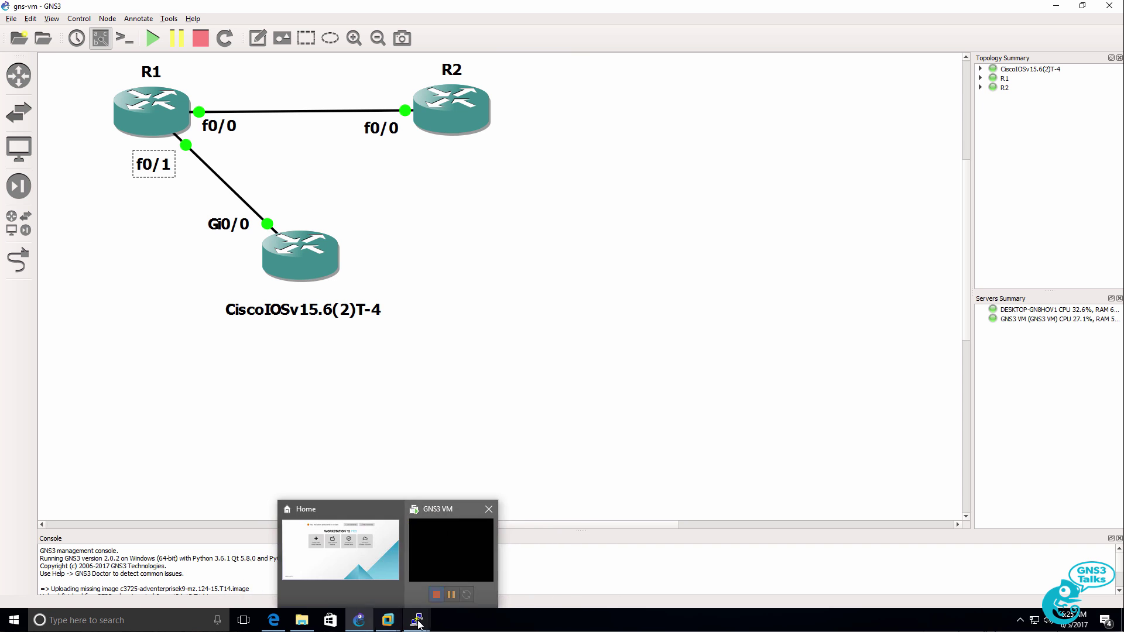
left_click(408, 582)
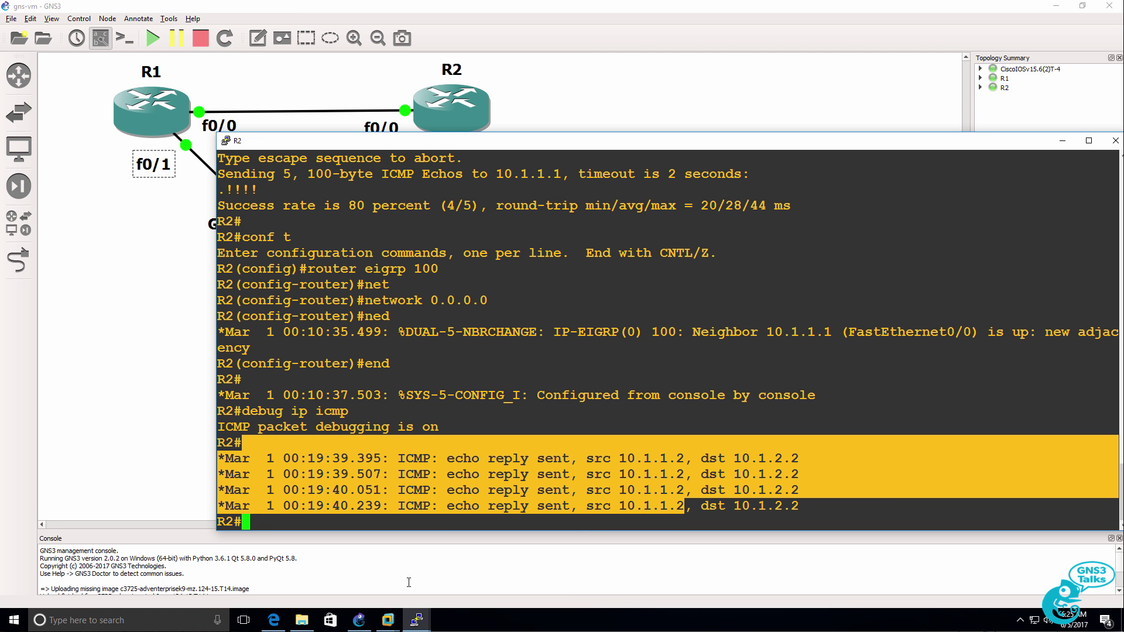
type("ping 10.1.2.2")
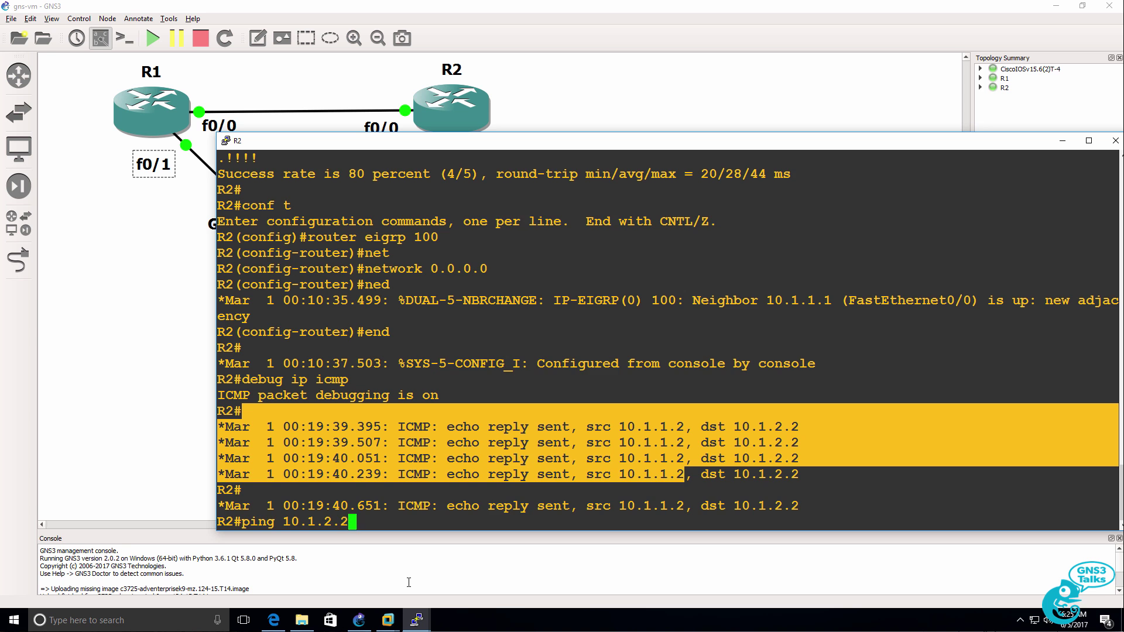
key("Return")
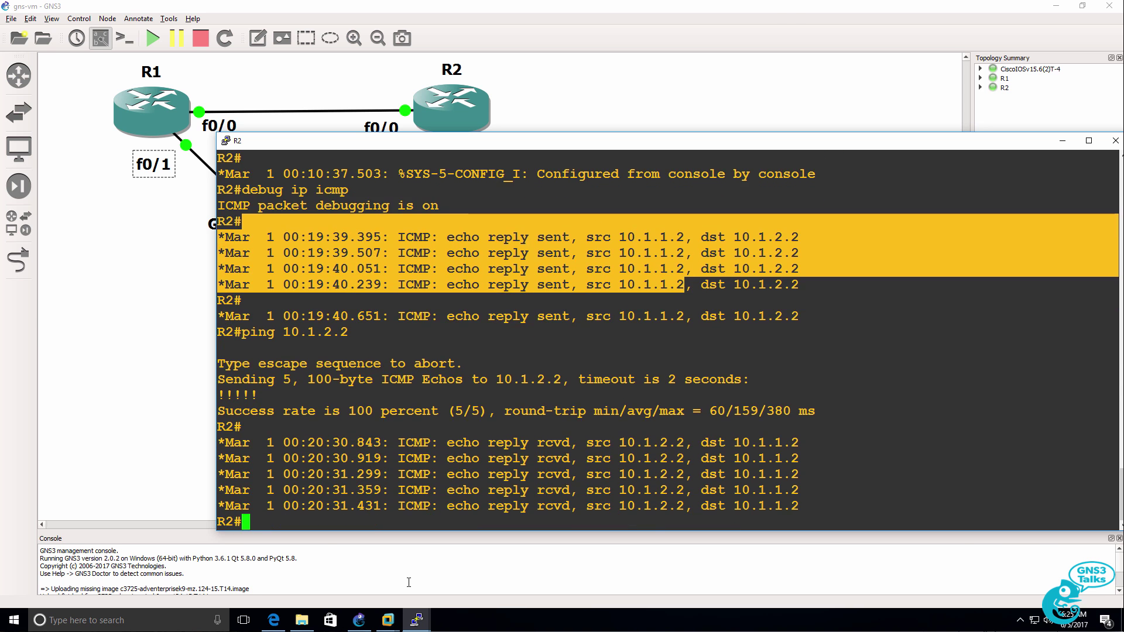
Switch over to the GNS3 VM window in VMware.
left_click(788, 12)
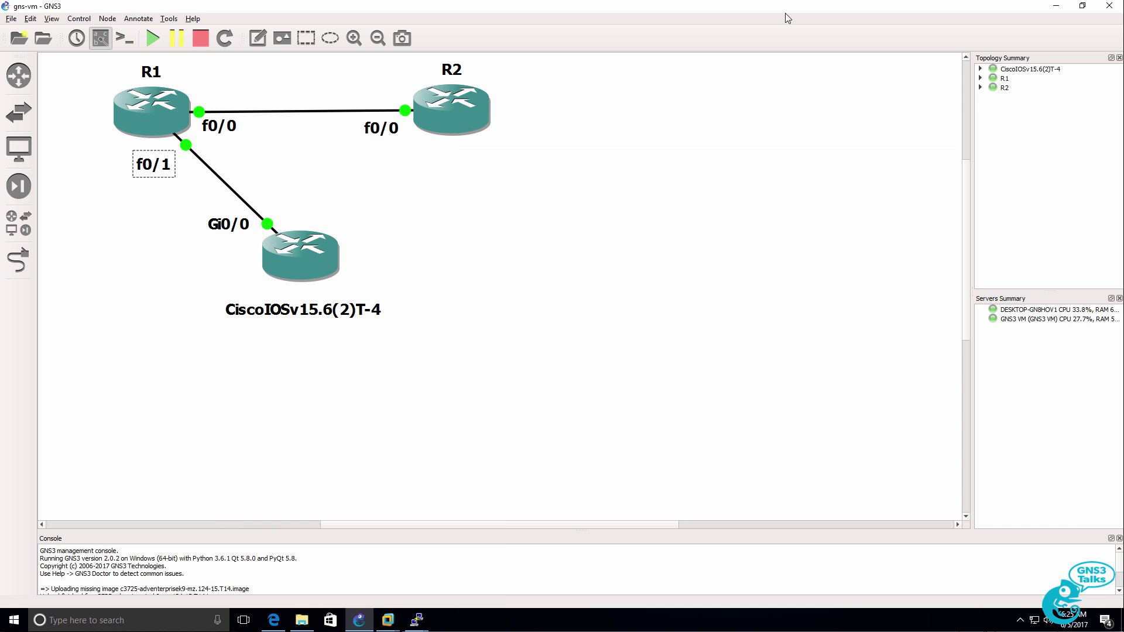
left_click(387, 619)
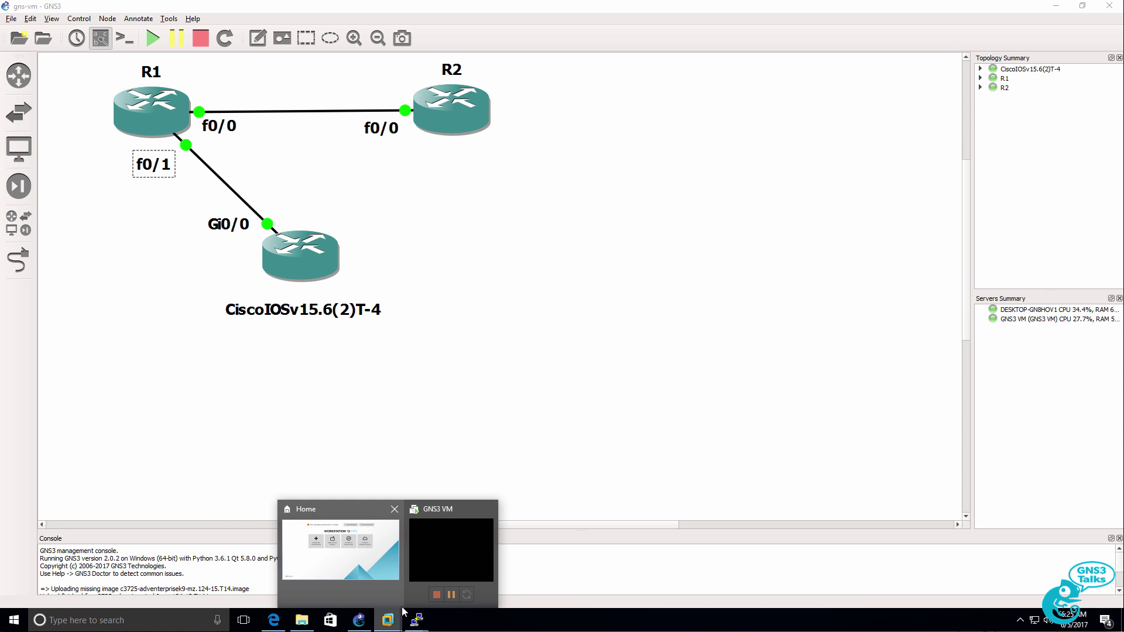
left_click(421, 574)
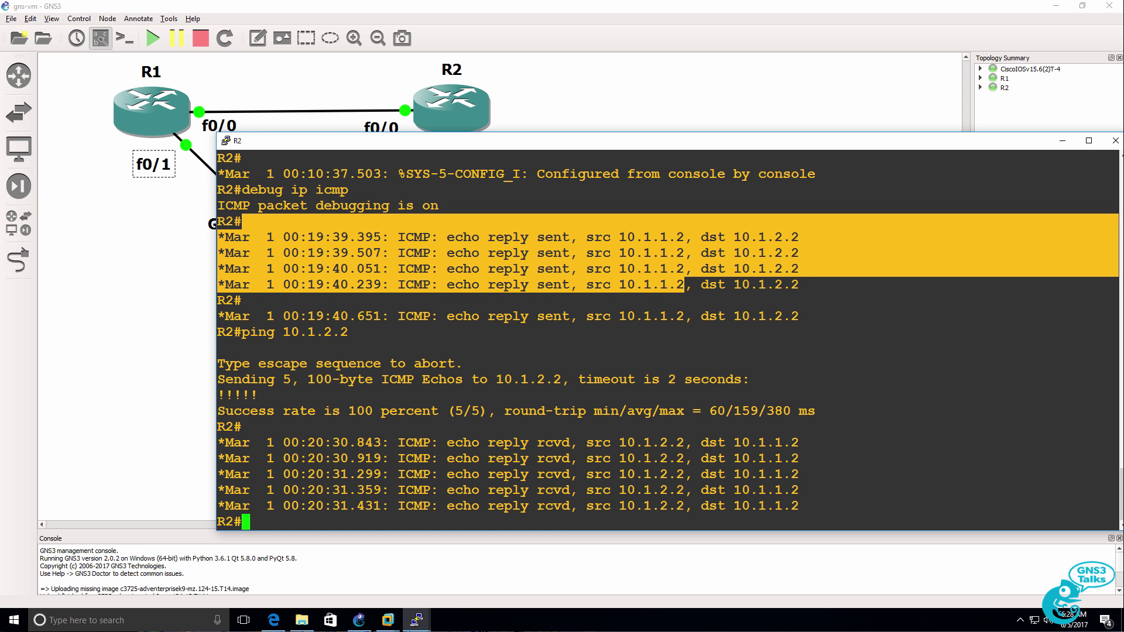
Save the running configurations of R2 and R1 with 'wr'.
key("Return")
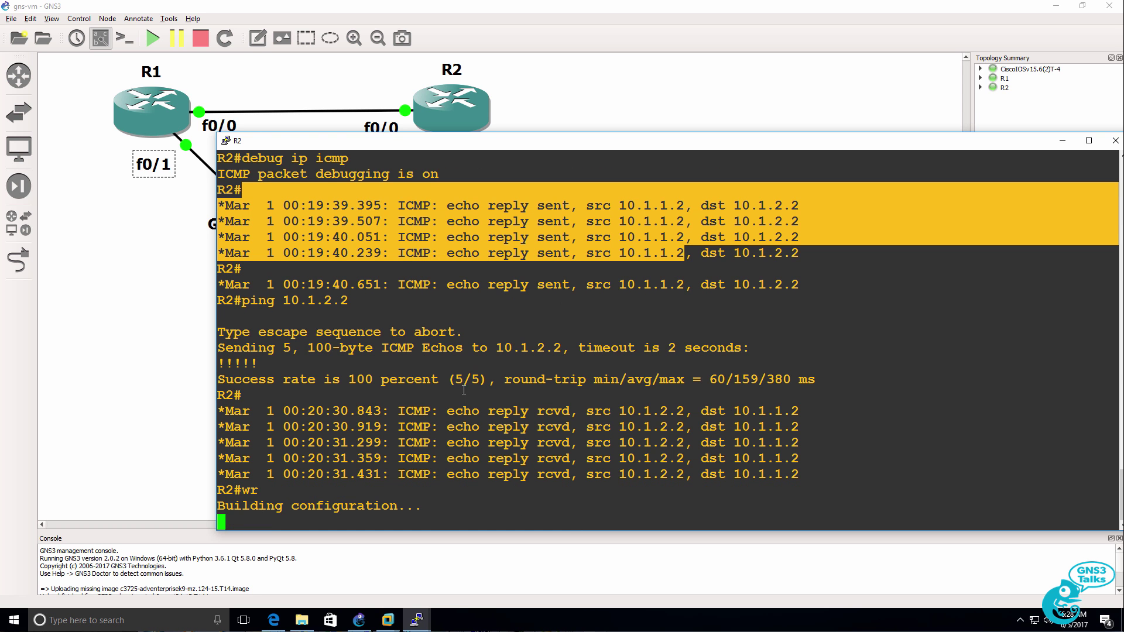
mouse_move(416, 620)
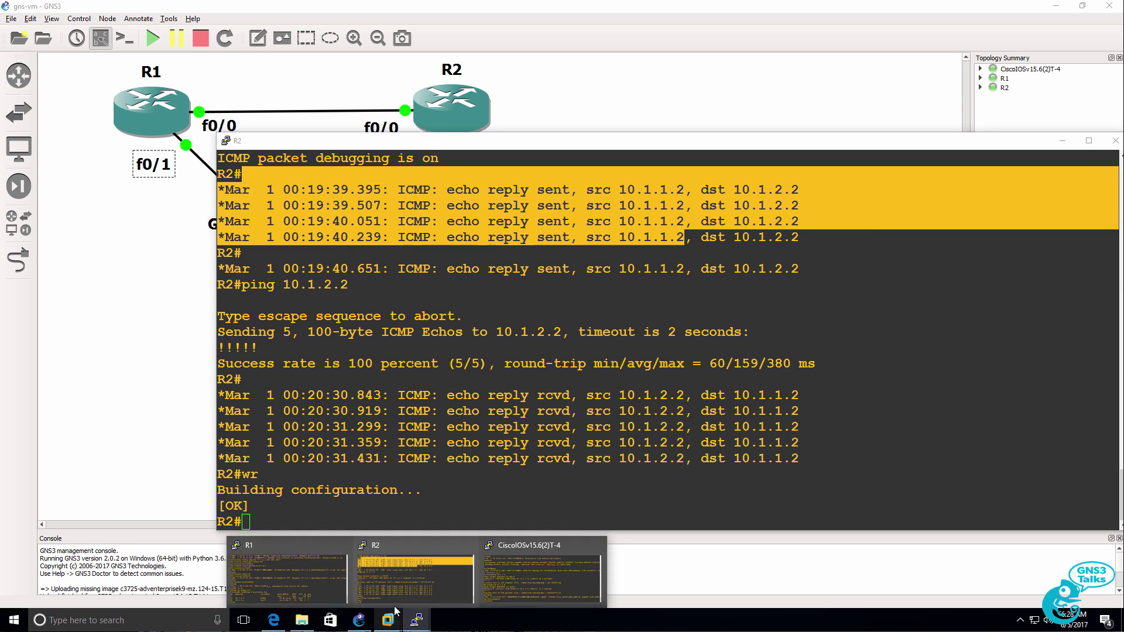
left_click(342, 592)
key("Return")
type("wr")
key("Return")
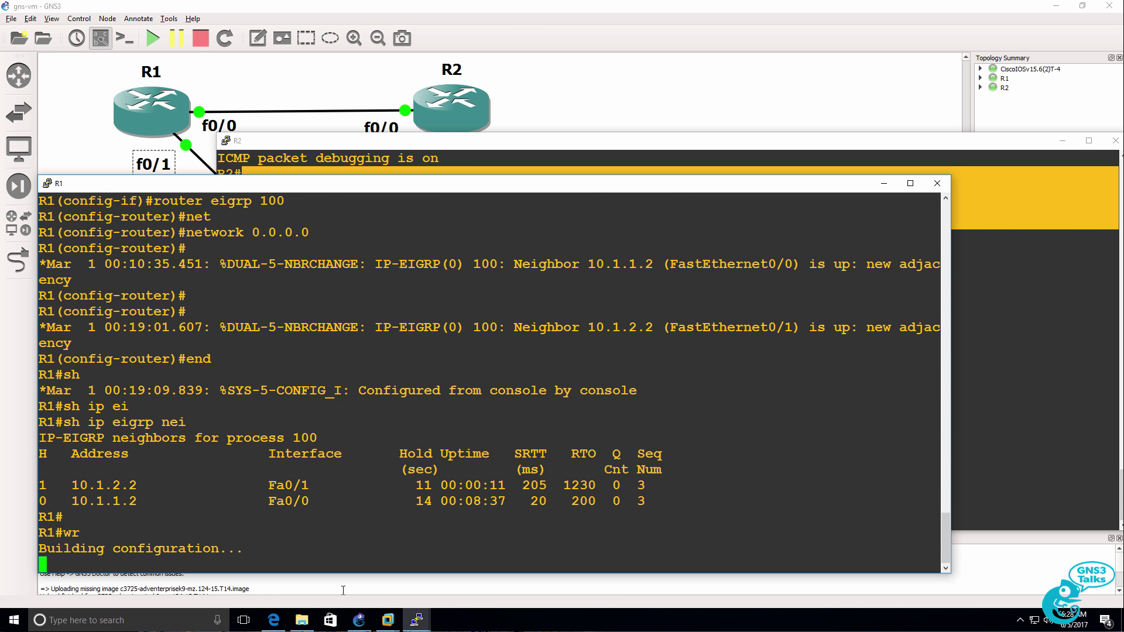
Save the CiscoIOSv15.6(2)T-4 router's running configuration with 'wr'.
mouse_move(416, 619)
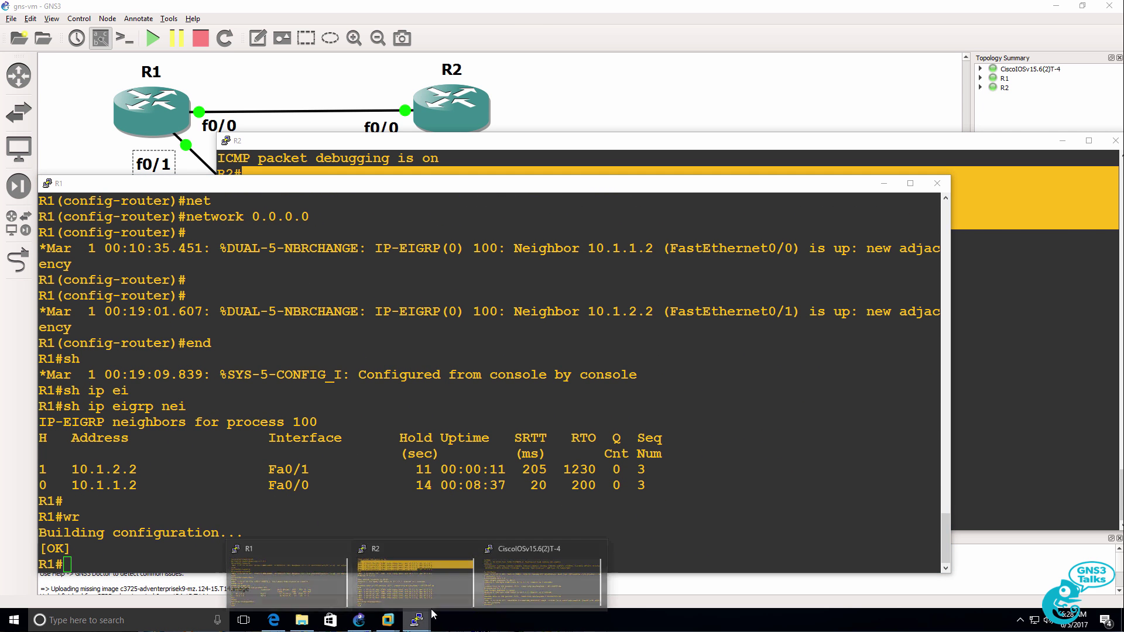
left_click(495, 585)
key("Return")
type("wr")
key("Return")
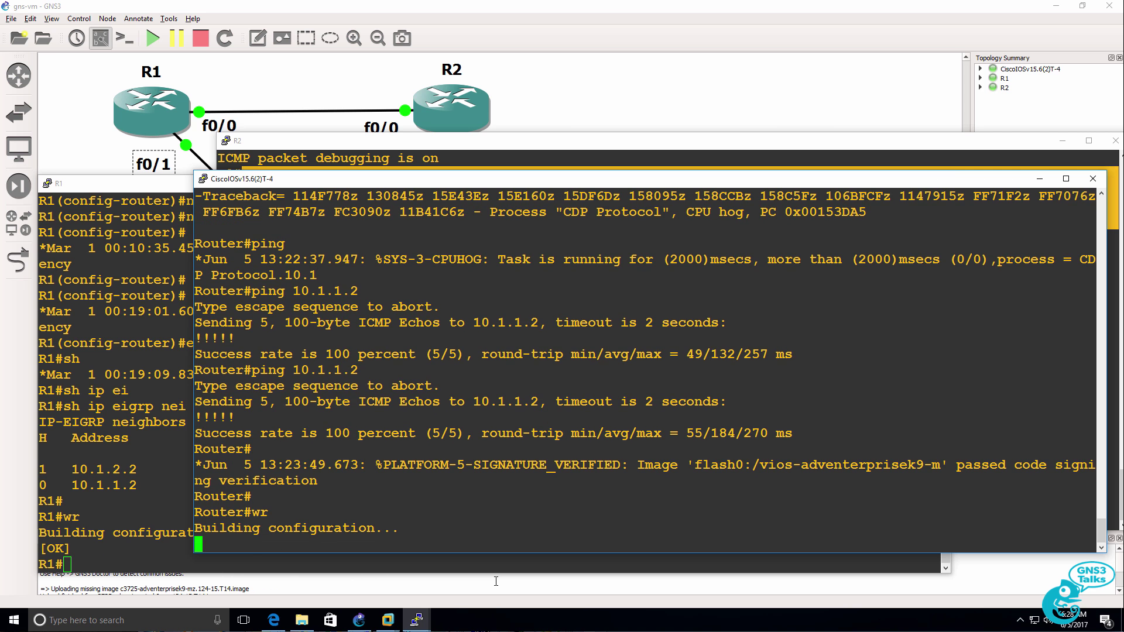
left_click(412, 157)
left_click(161, 280)
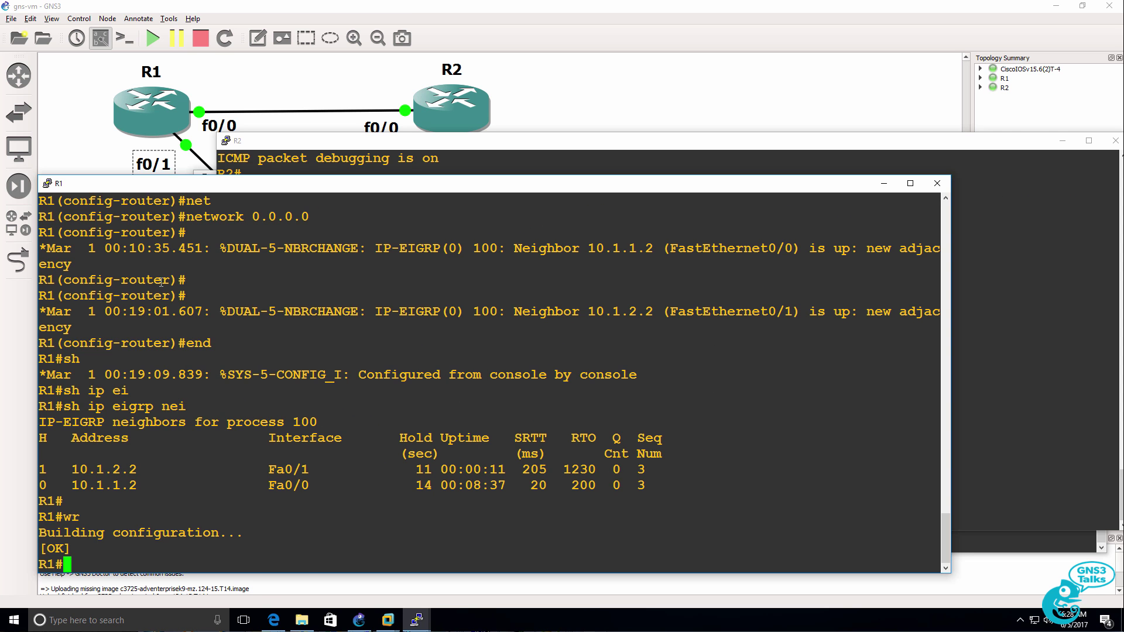
Stop all three routers and quit GNS3 via File > Quit.
left_click(406, 7)
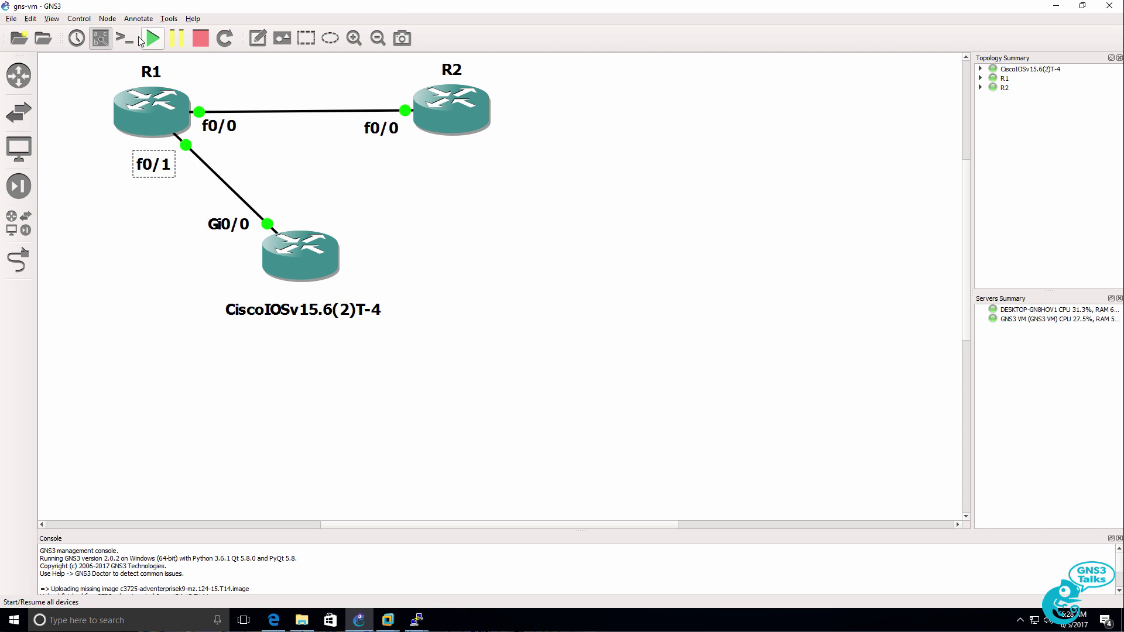
left_click(201, 36)
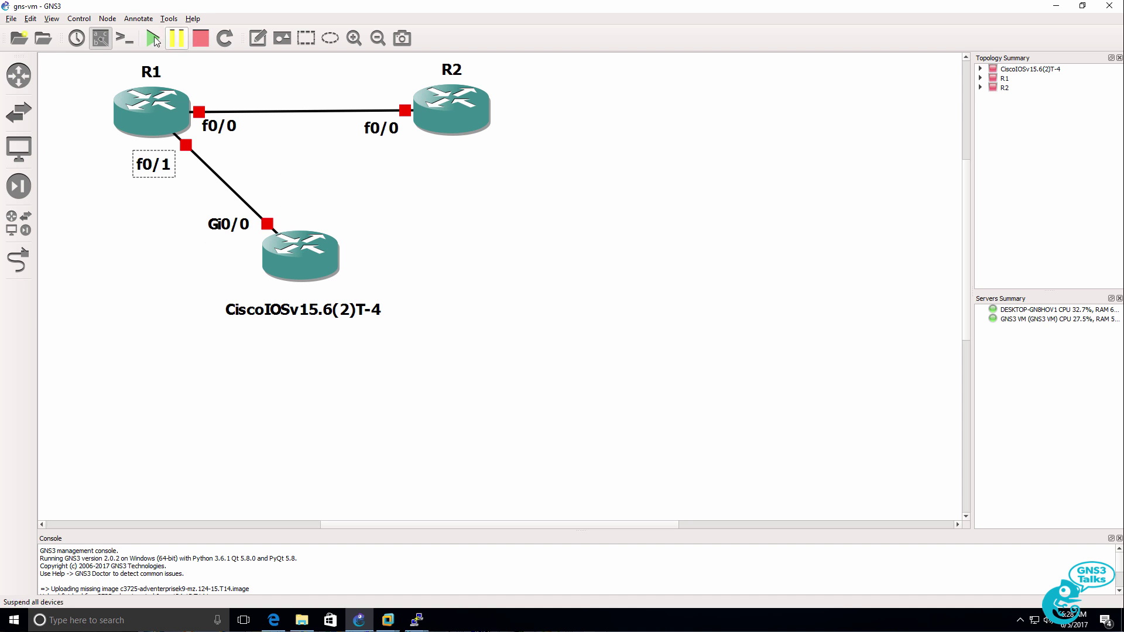
left_click(12, 19)
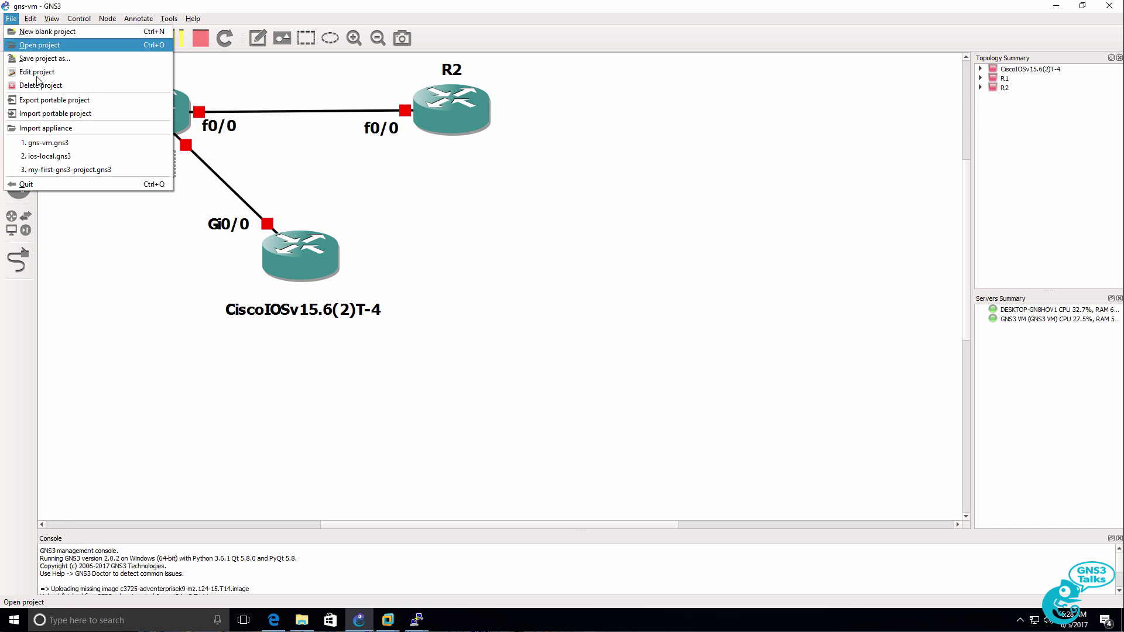
left_click(42, 186)
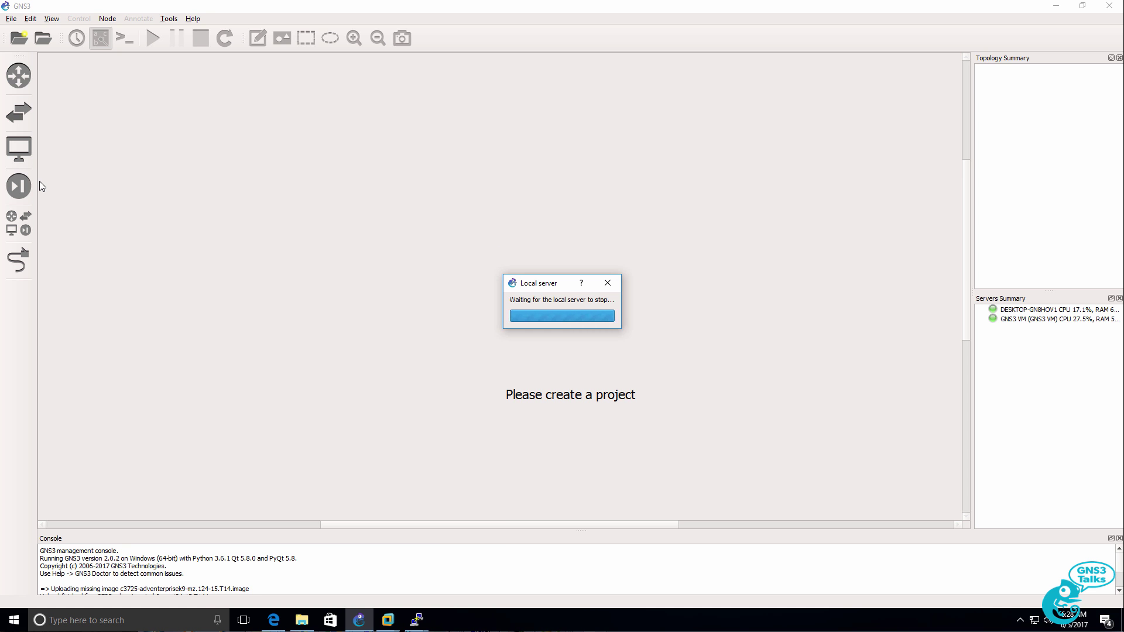
mouse_move(388, 619)
left_click(443, 581)
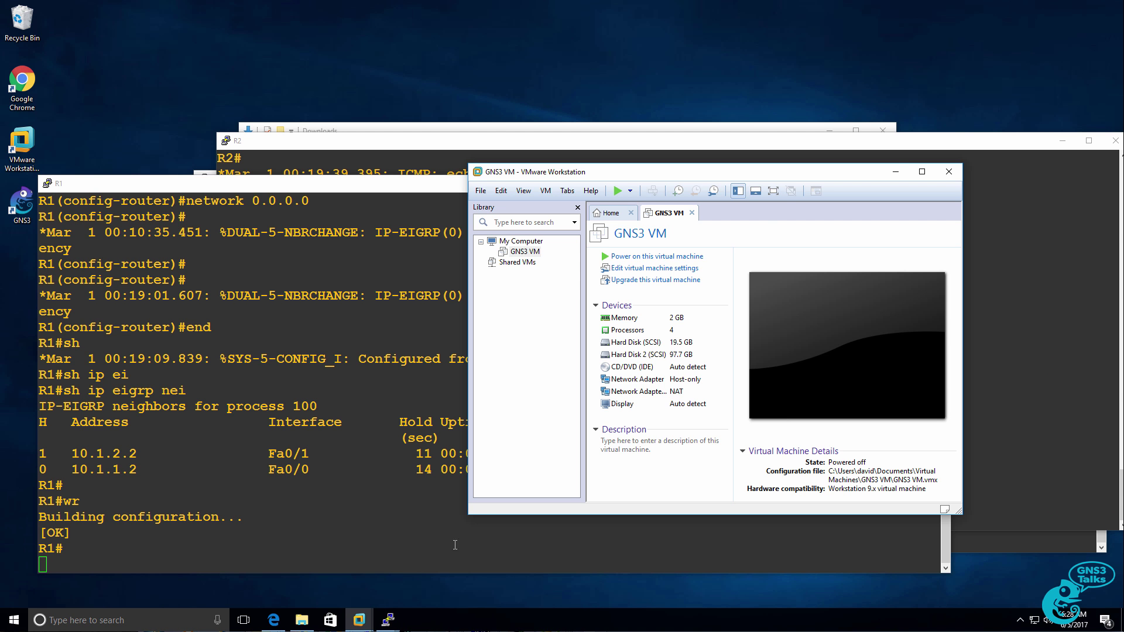
Close VMware Workstation, the R1, R2 and CiscoIOSv consoles, and Downloads.
left_click(949, 171)
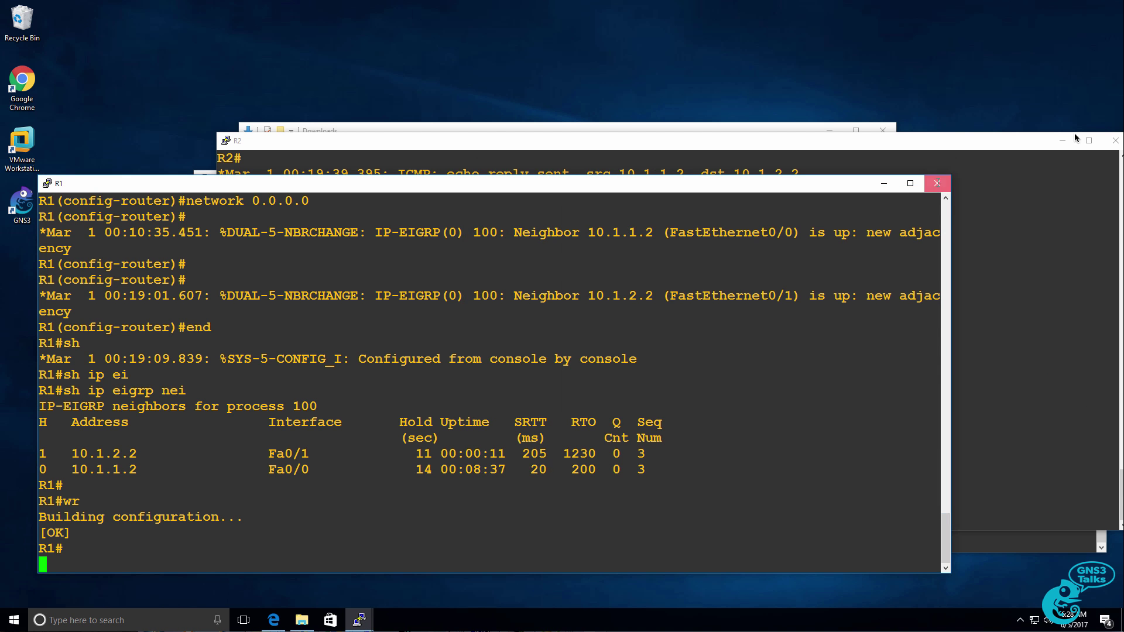
left_click(937, 183)
left_click(1115, 140)
left_click(882, 134)
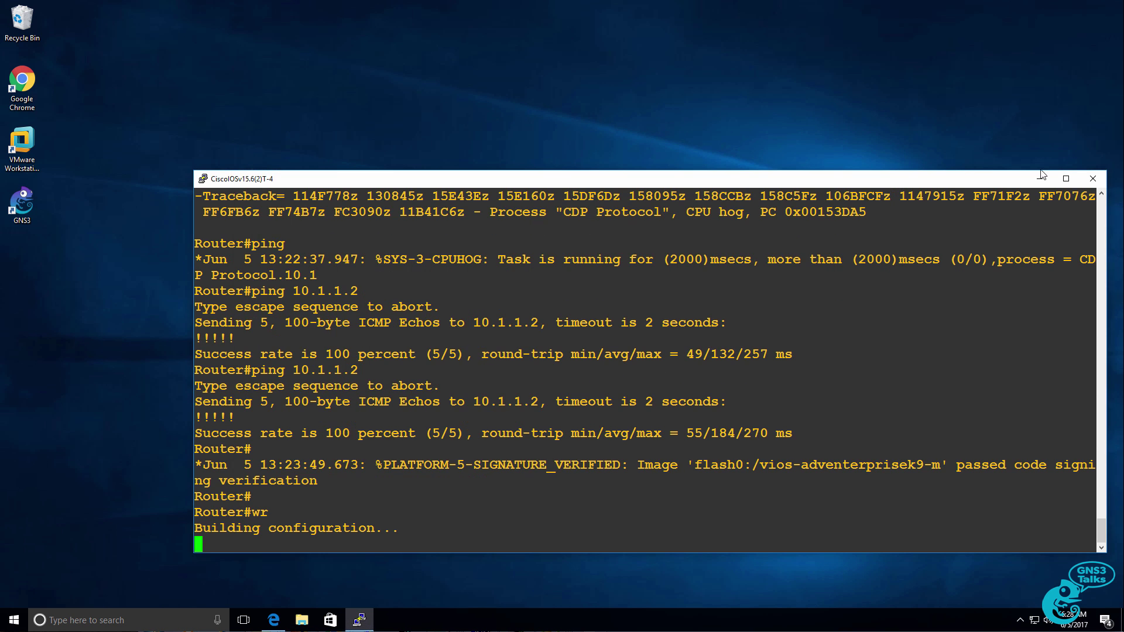
left_click(1092, 179)
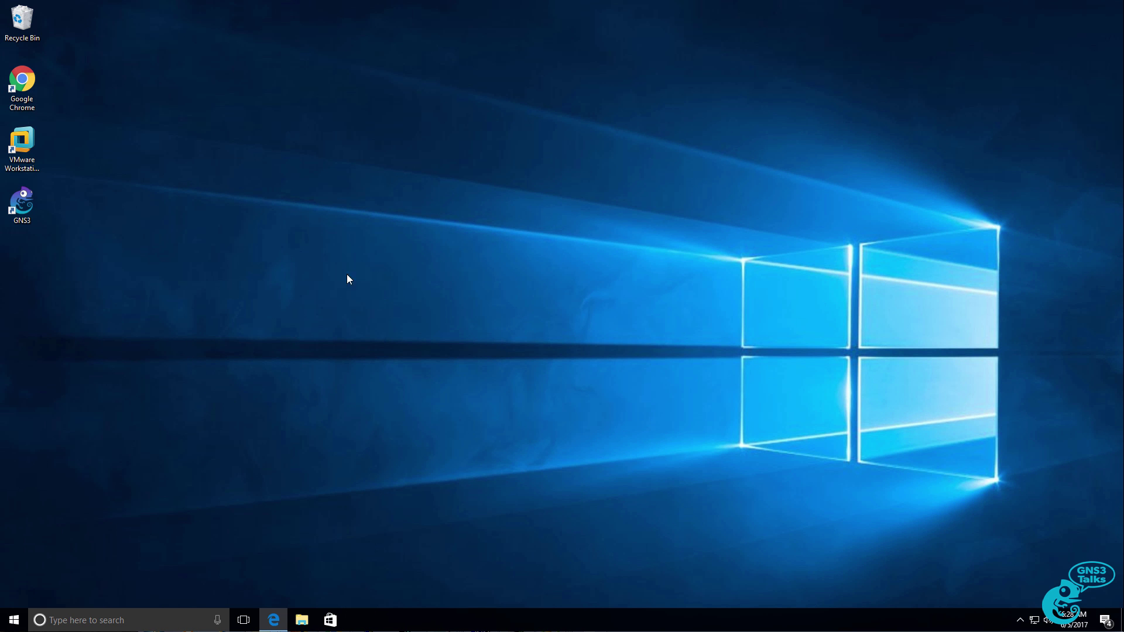